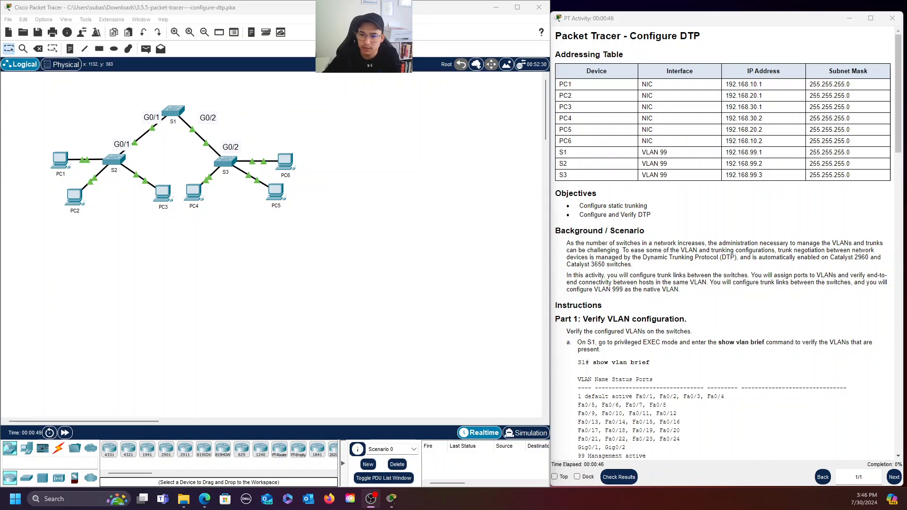
# Read the activity's addressing table, objectives, scenario and Part 1 instructions on verifying the VLAN configuration.
pyautogui.scroll(-1, 780, 277)
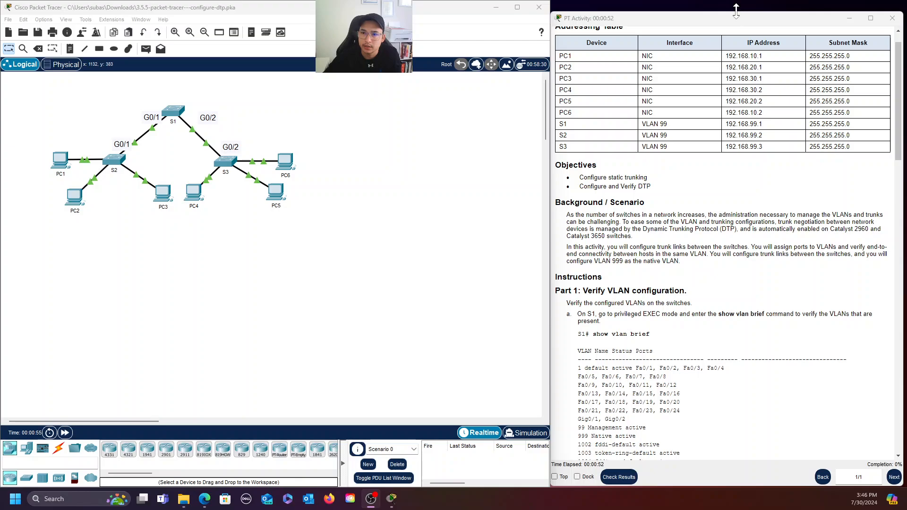
pyautogui.moveTo(737, 12); pyautogui.dragTo(735, 1)
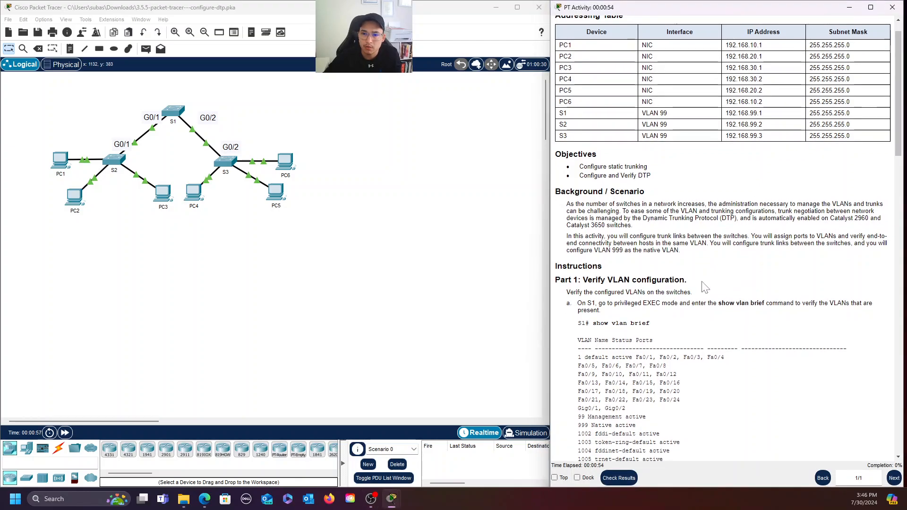
pyautogui.scroll(1, 764, 284)
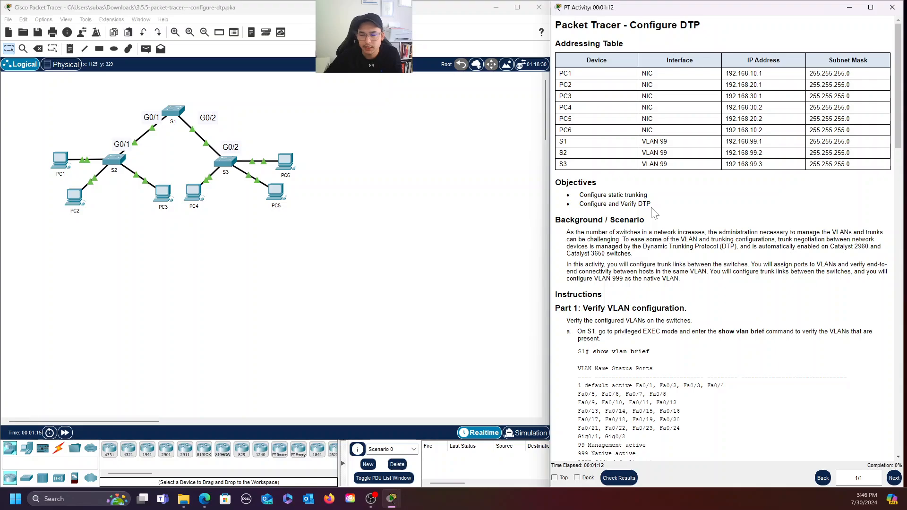
pyautogui.scroll(-1, 570, 190)
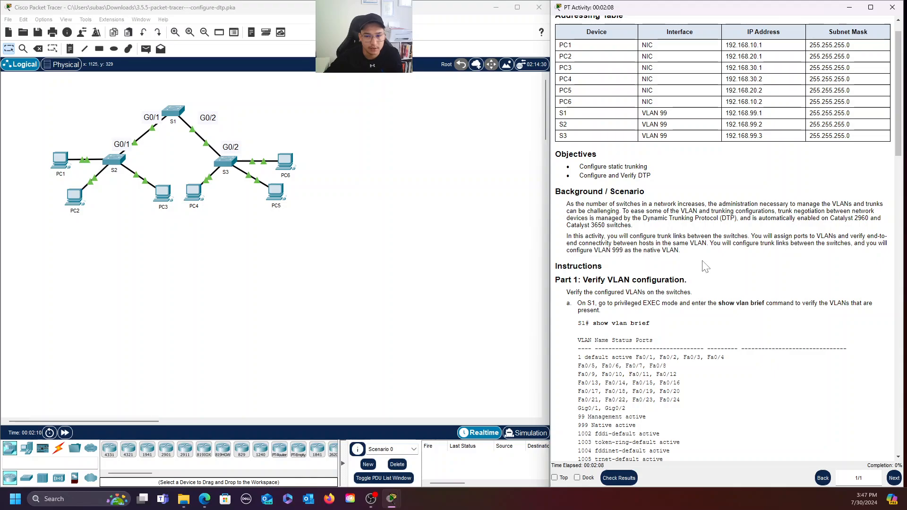
pyautogui.scroll(-1, 704, 266)
pyautogui.scroll(-2, 704, 266)
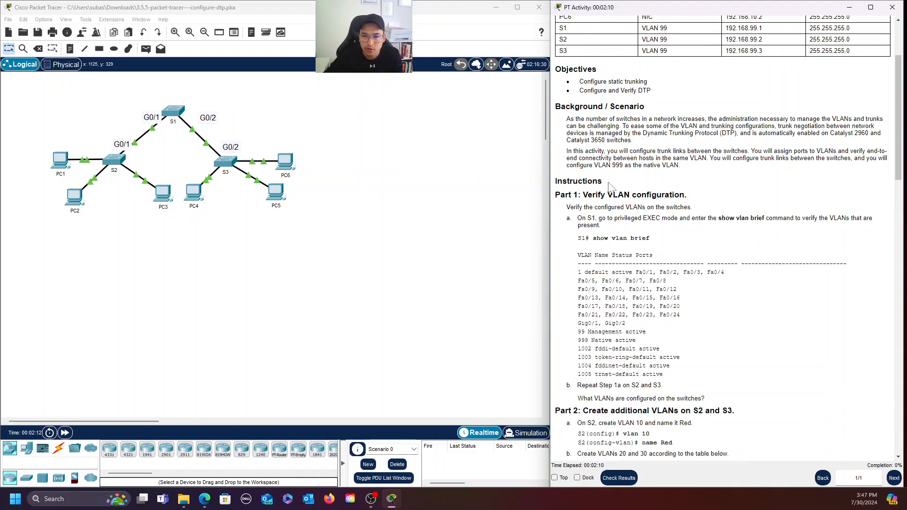
pyautogui.scroll(-1, 609, 184)
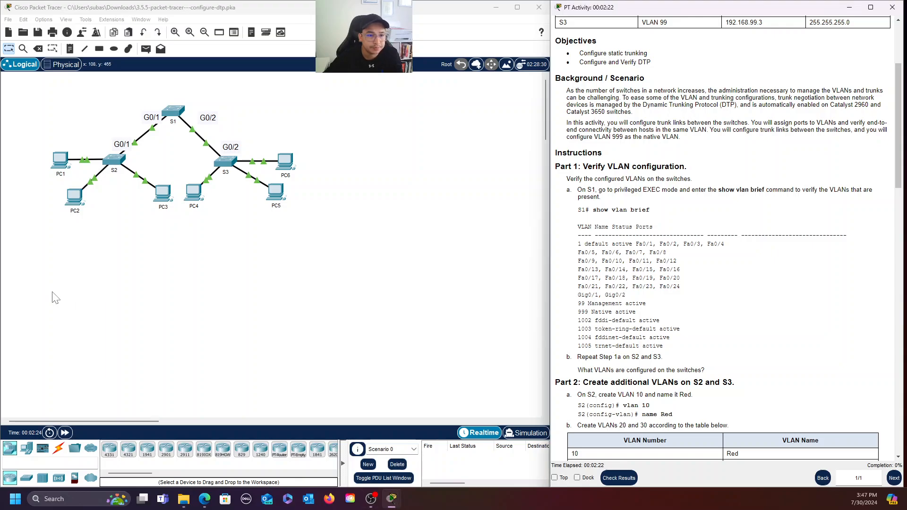
# Open the command line of switch S1 and enter privileged EXEC mode.
pyautogui.click(174, 111)
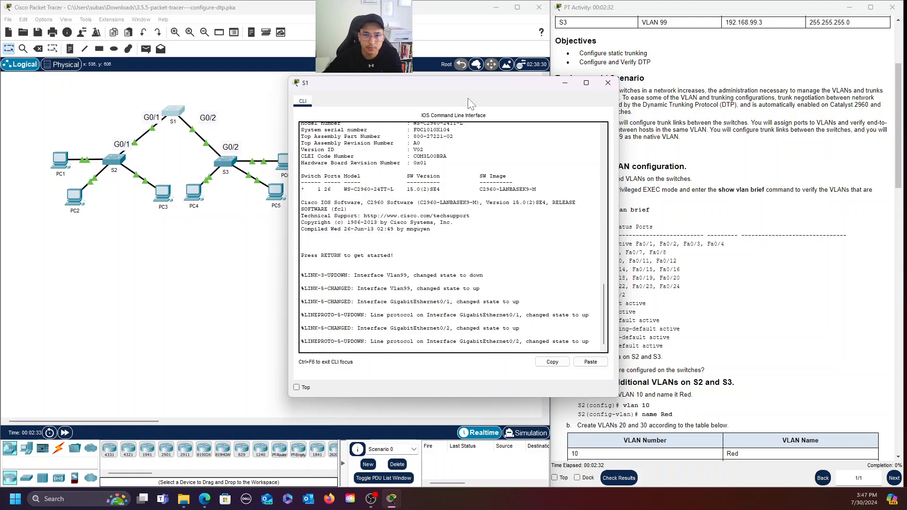
pyautogui.moveTo(481, 84); pyautogui.dragTo(389, 89)
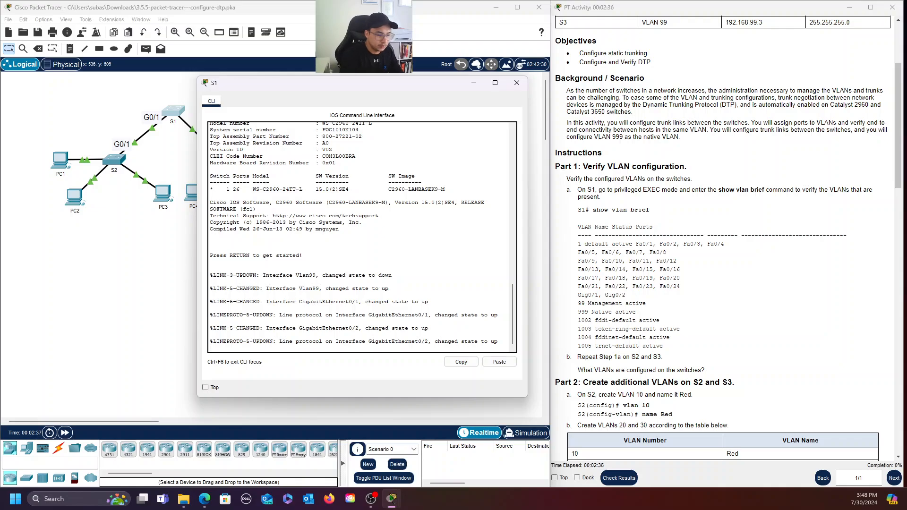
pyautogui.press('Return')
pyautogui.write('enable')
pyautogui.press('Return')
# Run show vlan brief on S1 to list its configured VLANs, correcting the misspelled keyword.
pyautogui.write('show')
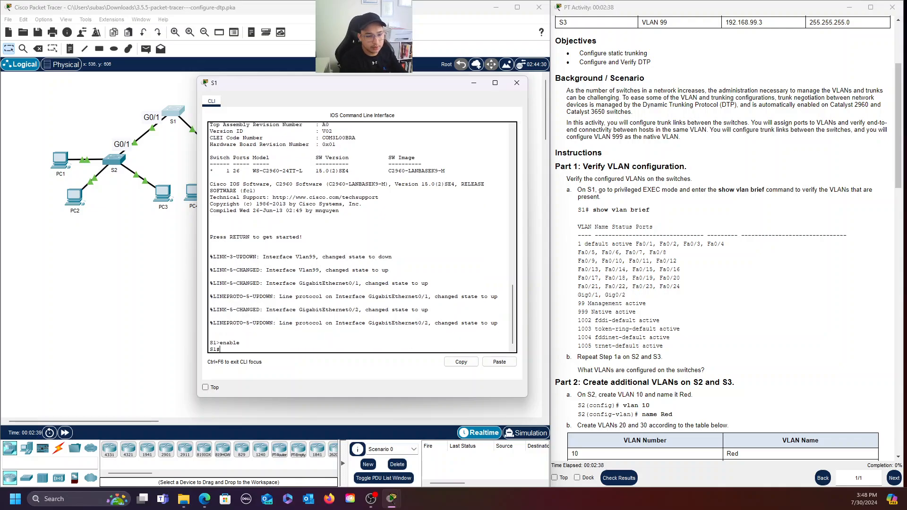
pyautogui.write(' vlan ')
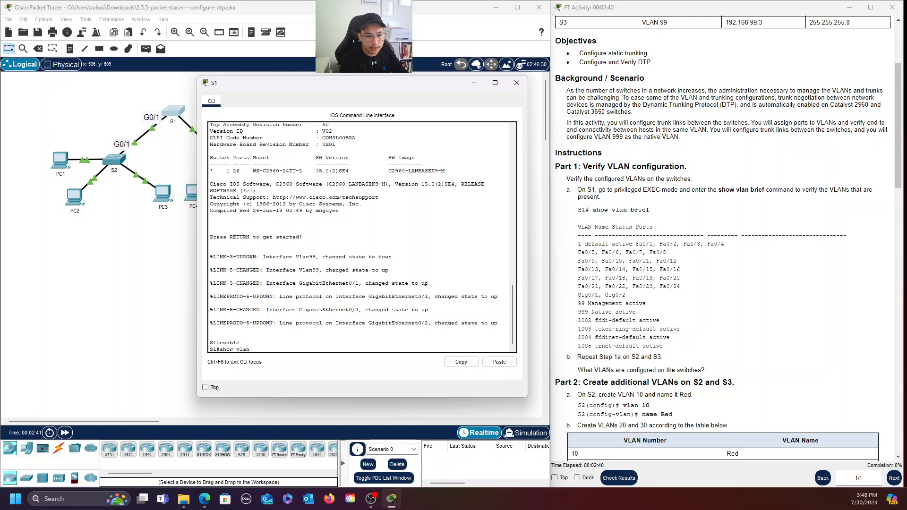
pyautogui.write('breif')
pyautogui.press('Return')
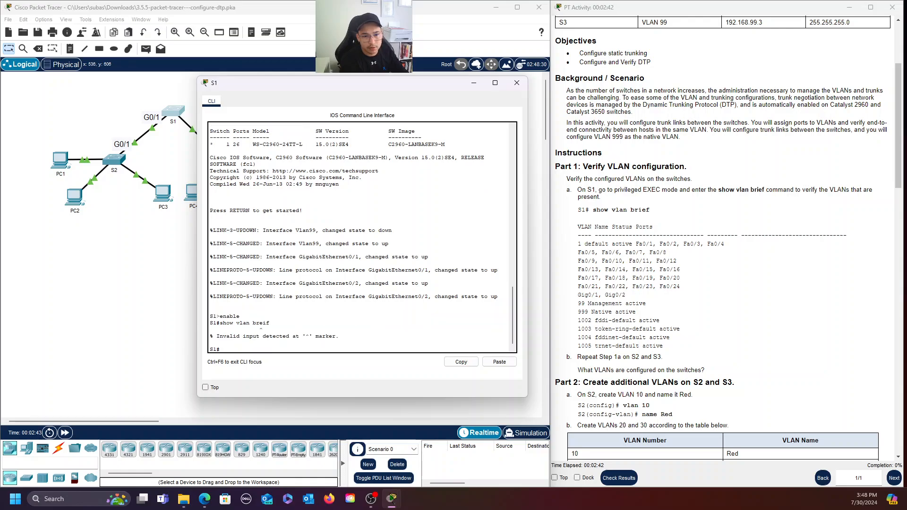
pyautogui.press('Up')
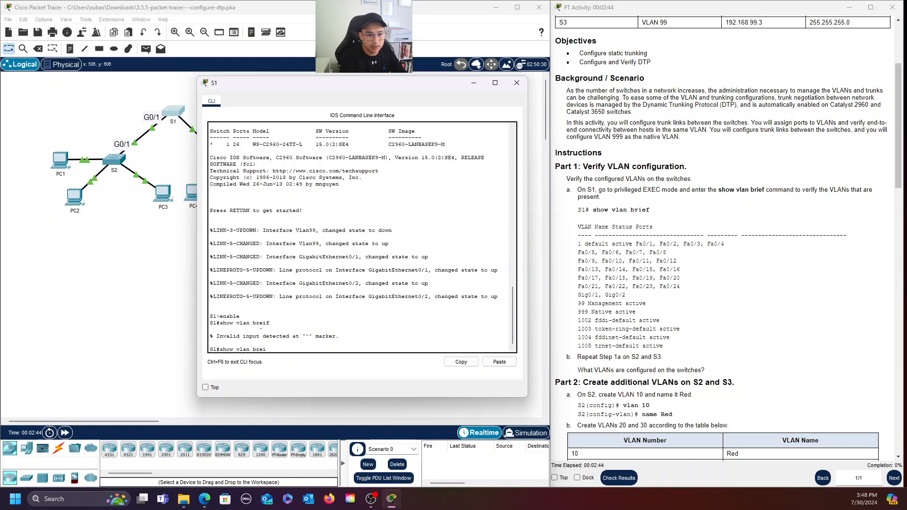
pyautogui.press('BackSpace')
pyautogui.press('BackSpace')
pyautogui.press('BackSpace')
pyautogui.press('BackSpace')
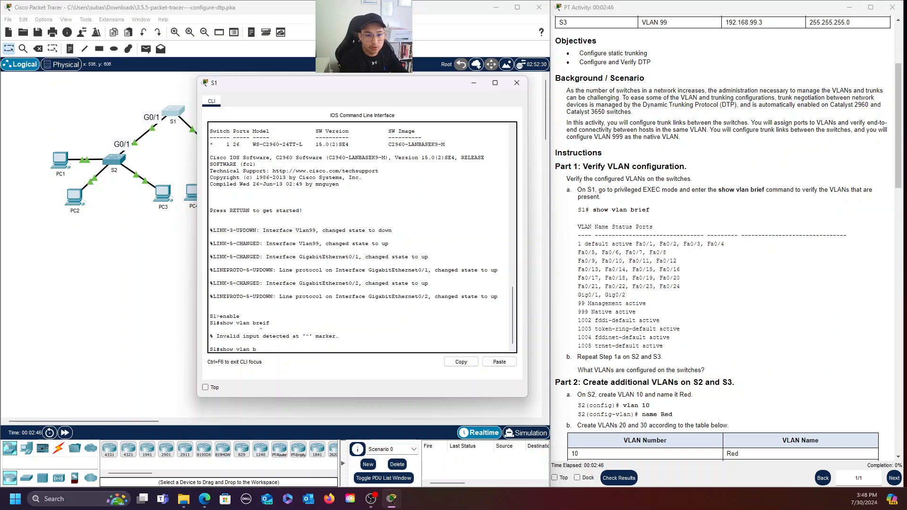
pyautogui.write('rief')
pyautogui.press('Return')
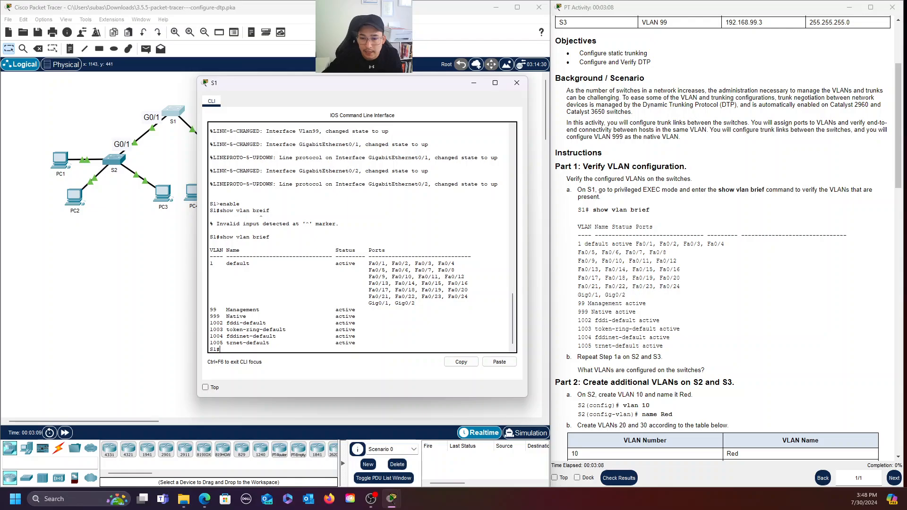
# Close the S1 window and read the Part 2 instructions on creating additional VLANs on S2 and S3.
pyautogui.scroll(-1, 728, 238)
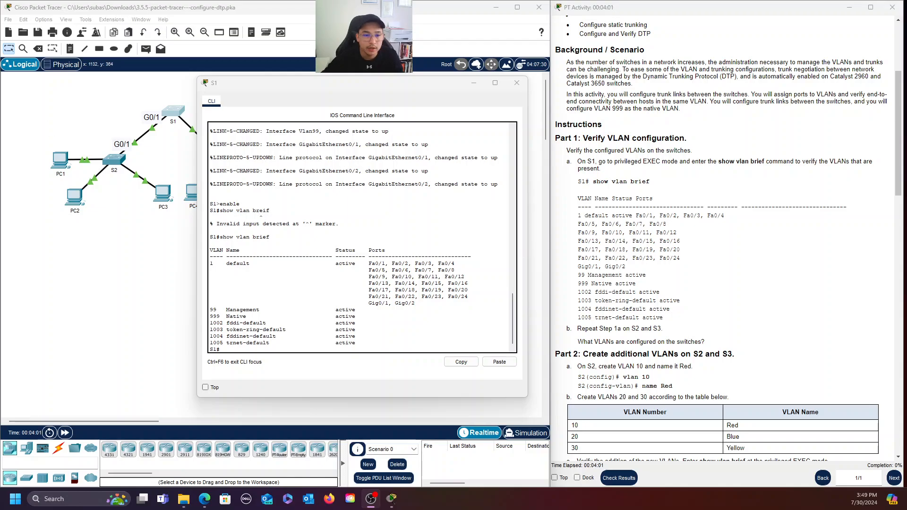
pyautogui.click(517, 83)
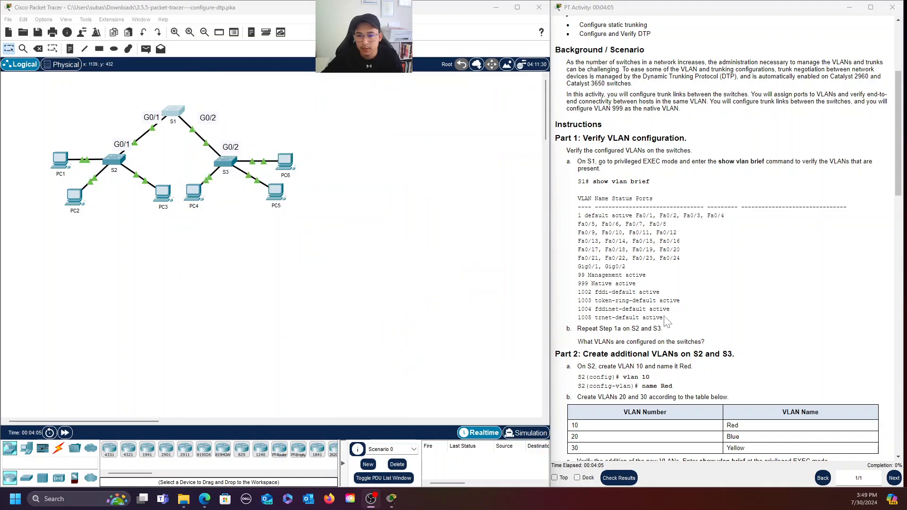
pyautogui.scroll(-2, 727, 237)
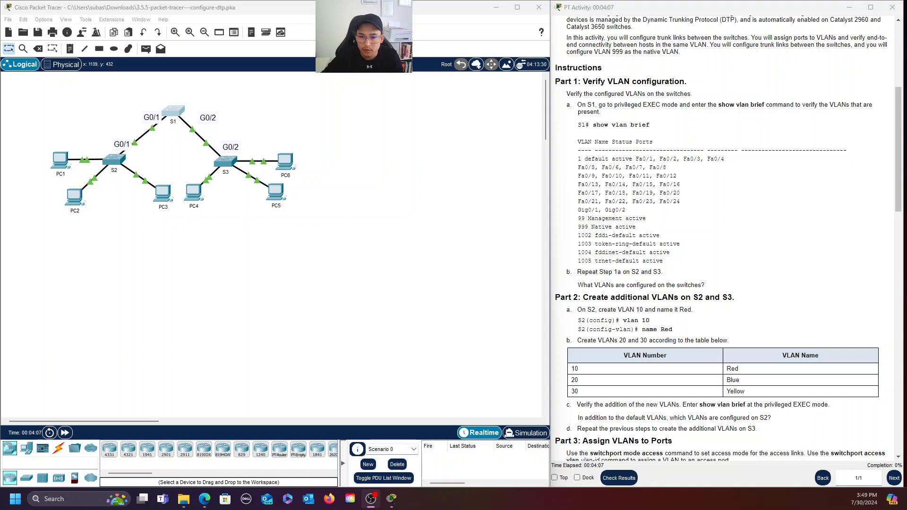
pyautogui.scroll(1, 728, 237)
pyautogui.scroll(-1, 597, 292)
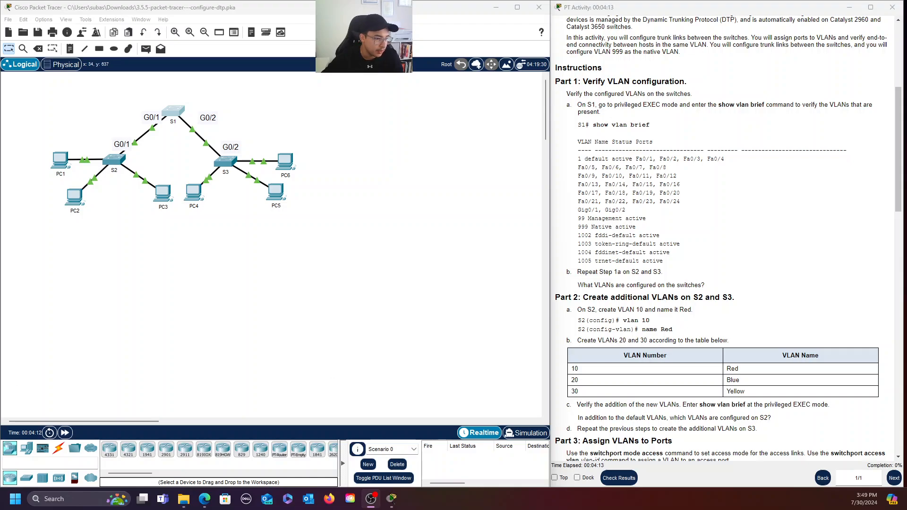
pyautogui.hotkey('alt', 'Tab')
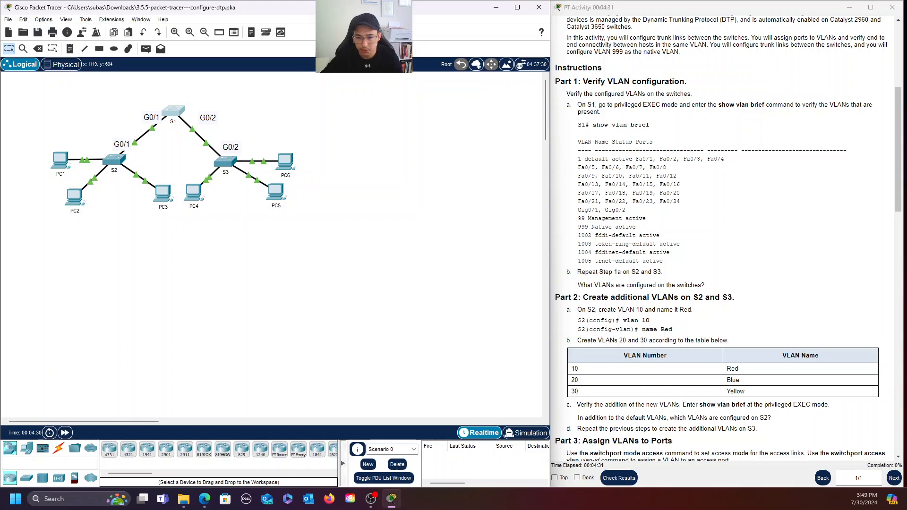
pyautogui.scroll(-2, 727, 236)
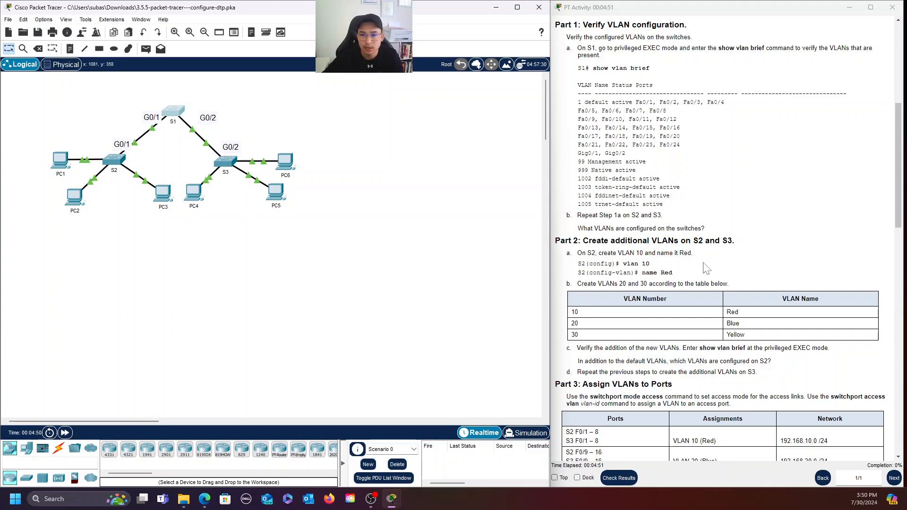
# Open the command line of switch S2 and enter global configuration mode with enable and config term.
pyautogui.click(120, 165)
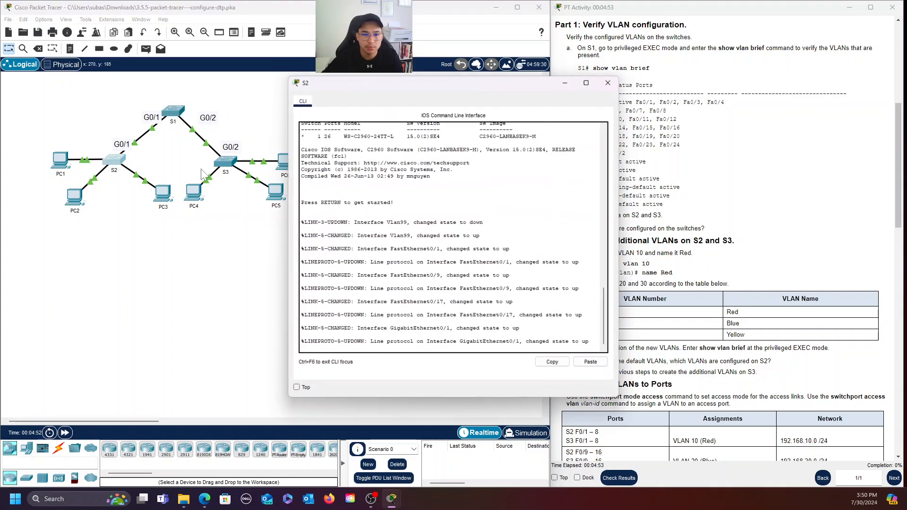
pyautogui.moveTo(421, 82); pyautogui.dragTo(322, 67)
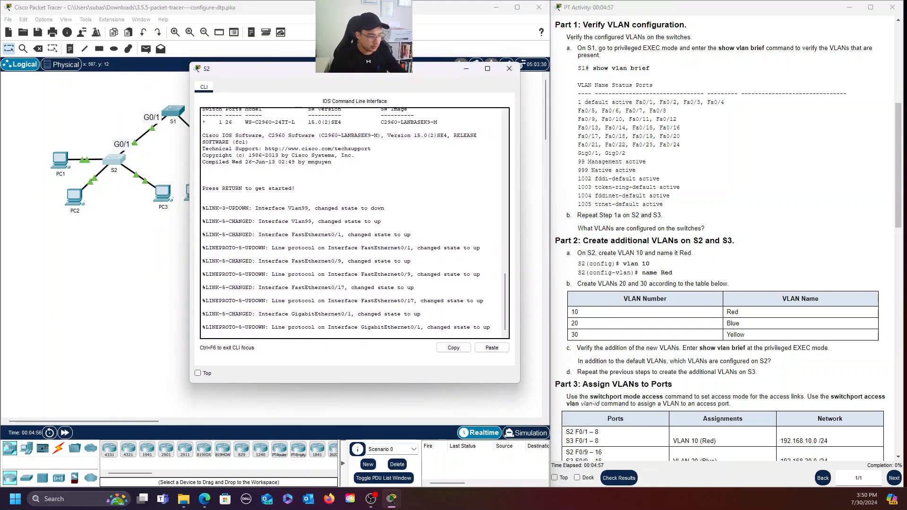
pyautogui.press('Return')
pyautogui.write('enable')
pyautogui.press('Return')
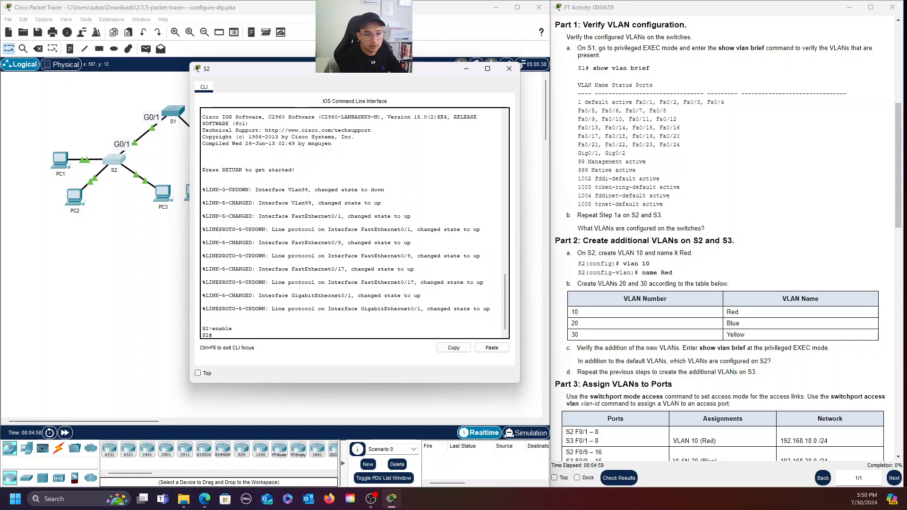
pyautogui.write('config ')
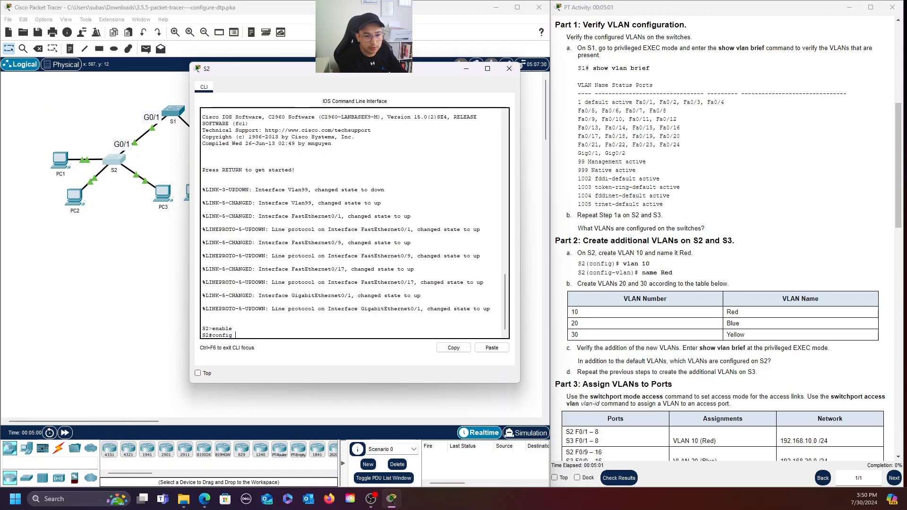
pyautogui.write('gtererm')
pyautogui.press('Return')
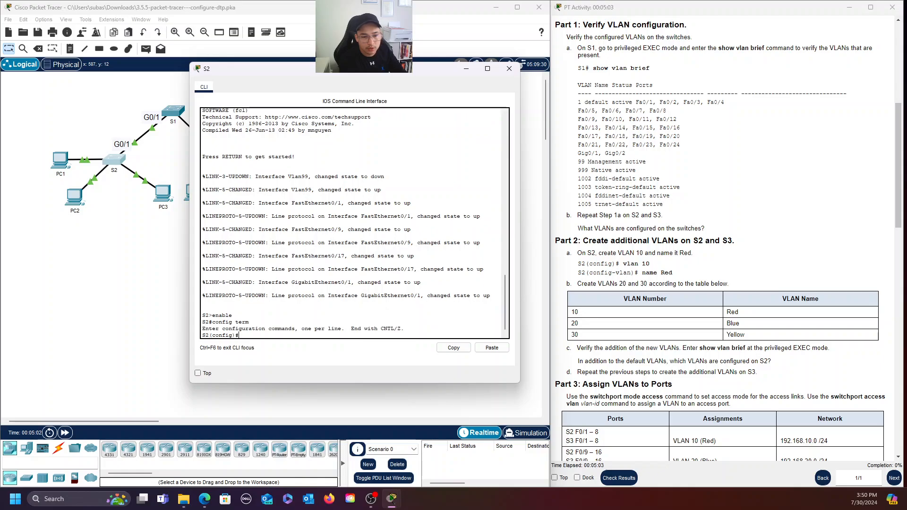
# Create VLAN 10 on S2 and name it Red.
pyautogui.write('vlan ')
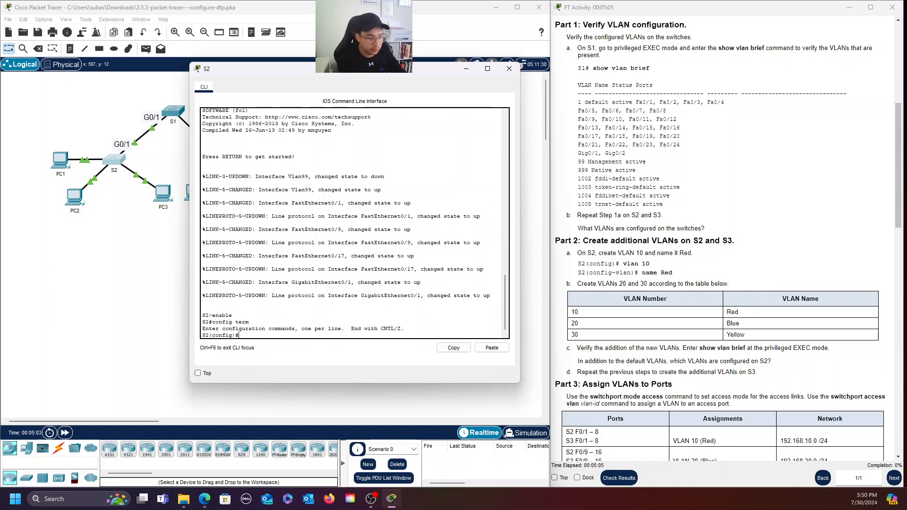
pyautogui.write('10')
pyautogui.press('Return')
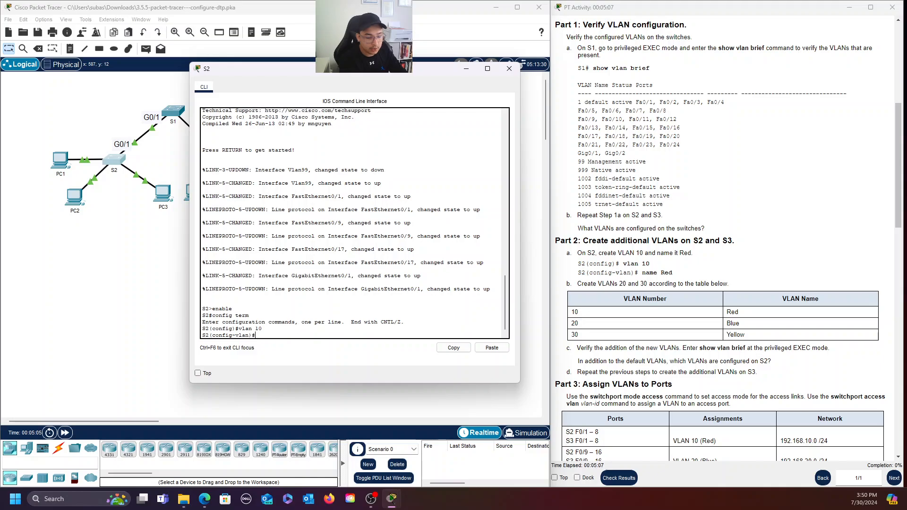
pyautogui.write('name Re')
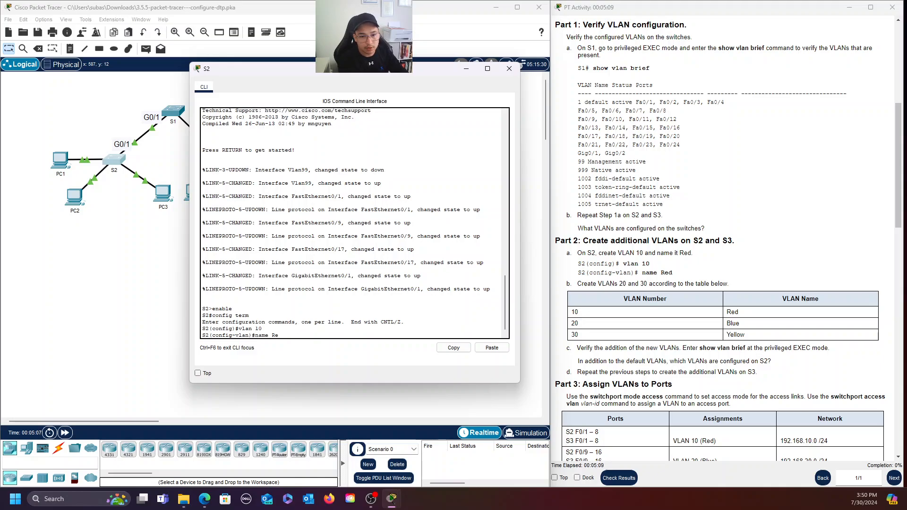
pyautogui.write('d')
pyautogui.press('Return')
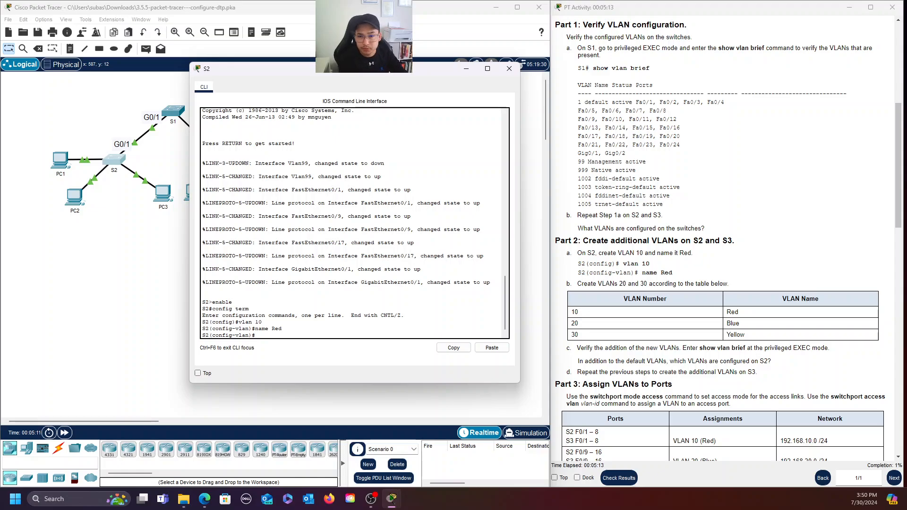
# Create VLAN 20 on S2 and name it Blue.
pyautogui.write('lan')
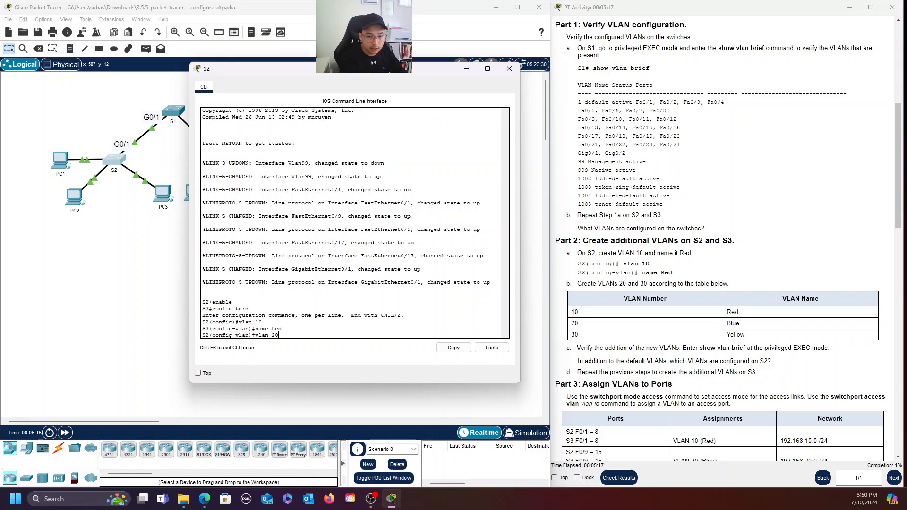
pyautogui.write(' 20')
pyautogui.press('Return')
pyautogui.write('name ')
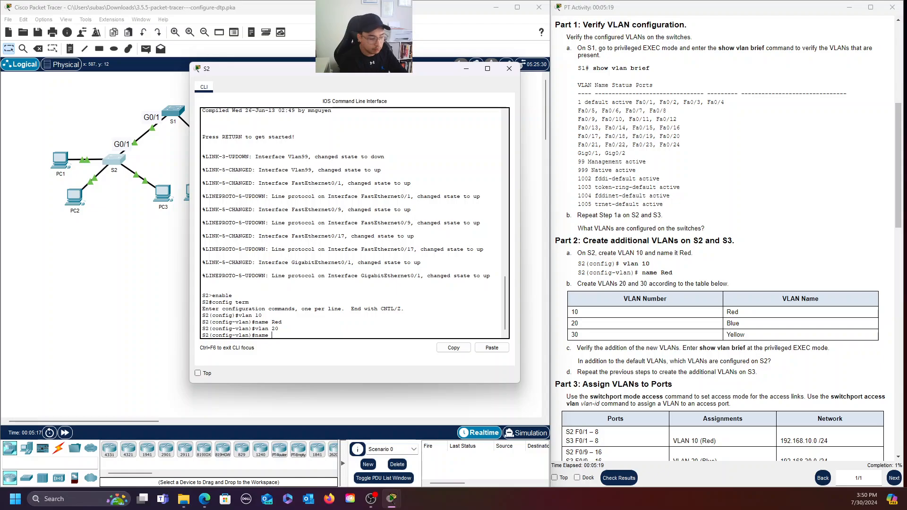
pyautogui.write('Blue')
pyautogui.press('Return')
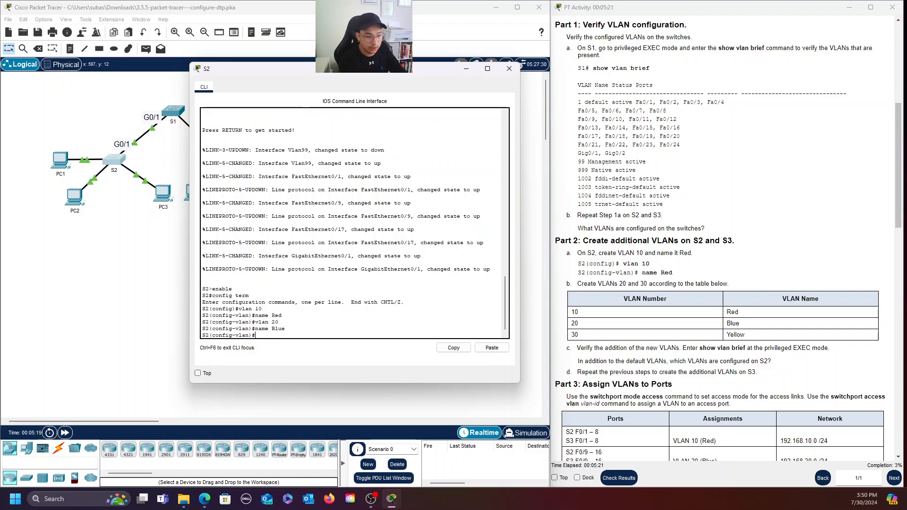
# Create VLAN 30 on S2 and name it Yellow.
pyautogui.write('vlan ')
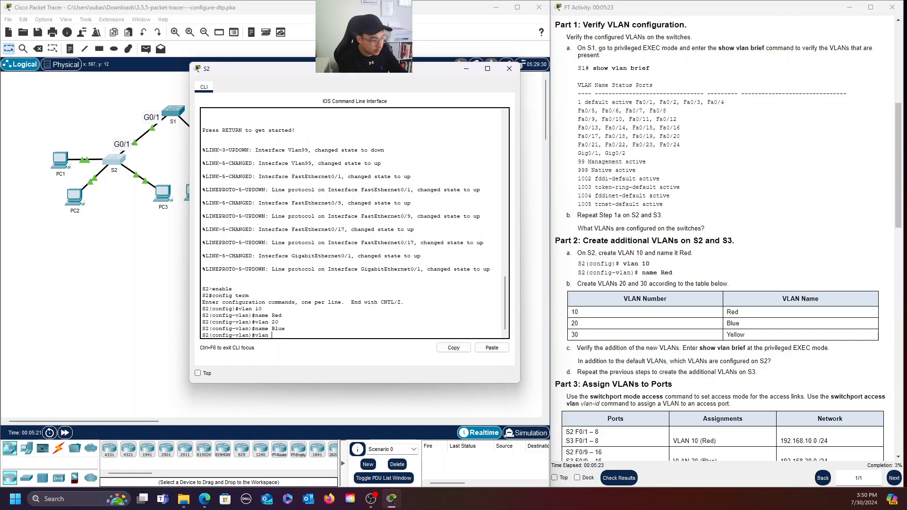
pyautogui.write('30')
pyautogui.press('Return')
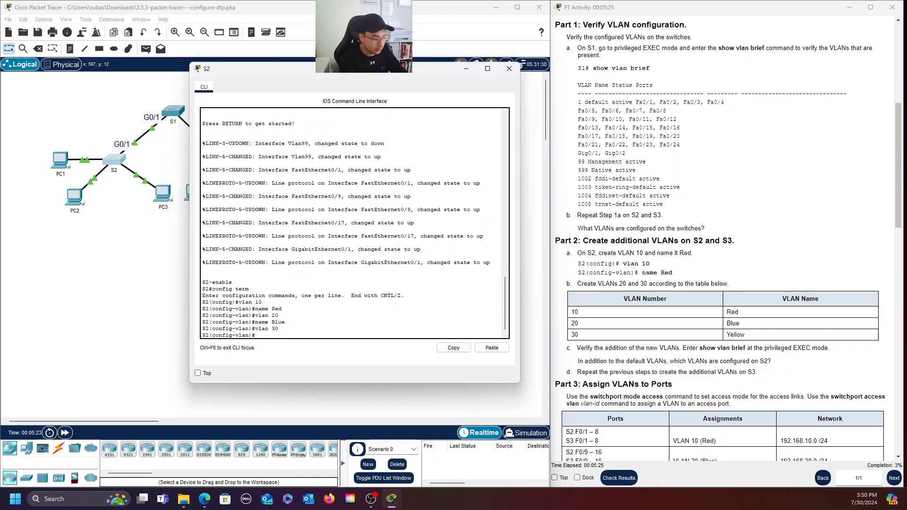
pyautogui.write('name Yello')
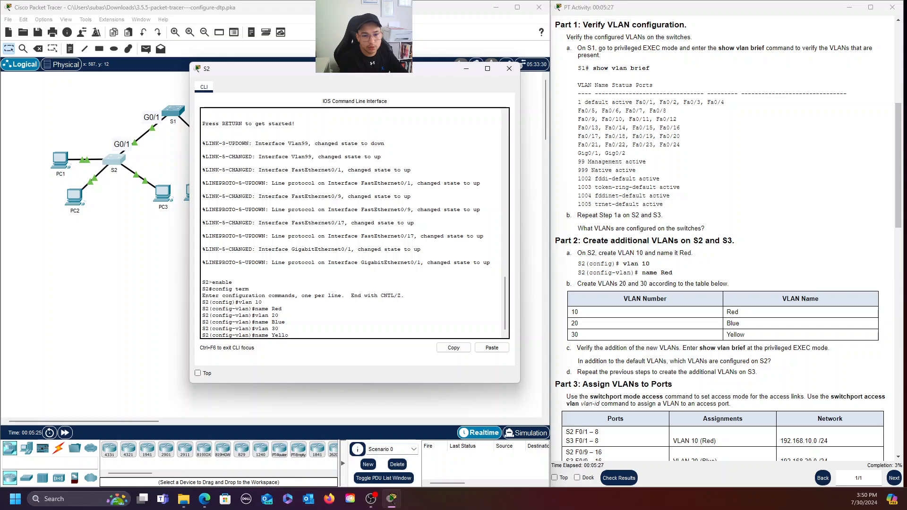
pyautogui.write('w')
pyautogui.press('Return')
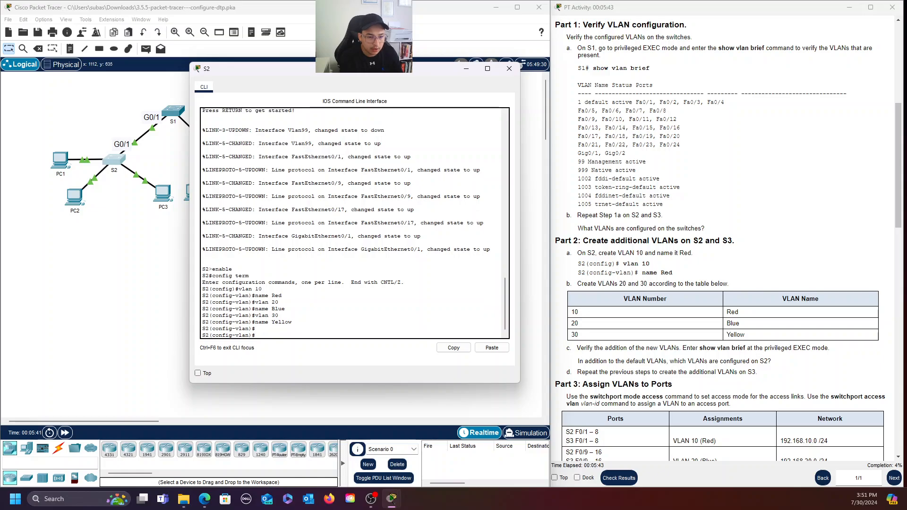
pyautogui.press('Return')
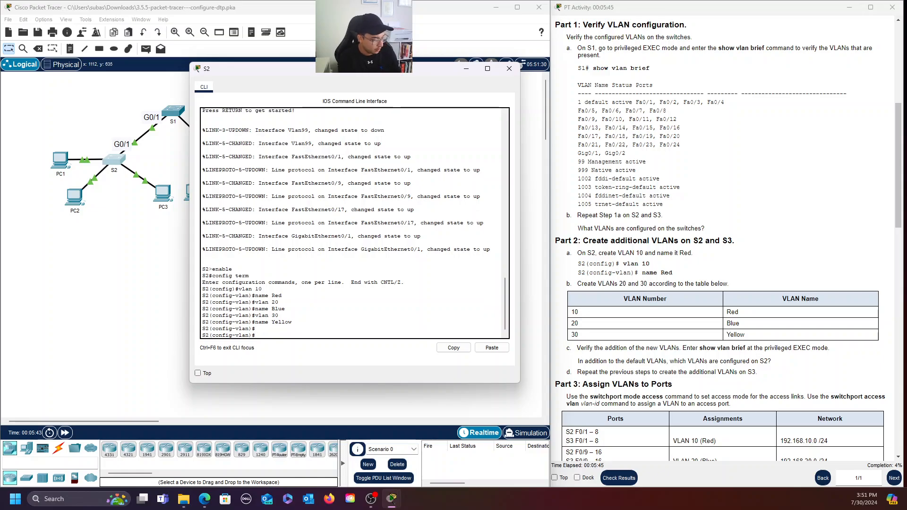
# Return S2 to privileged EXEC mode and run show vlan brief to verify VLANs 10, 20 and 30.
pyautogui.hotkey('ctrl', 'z')
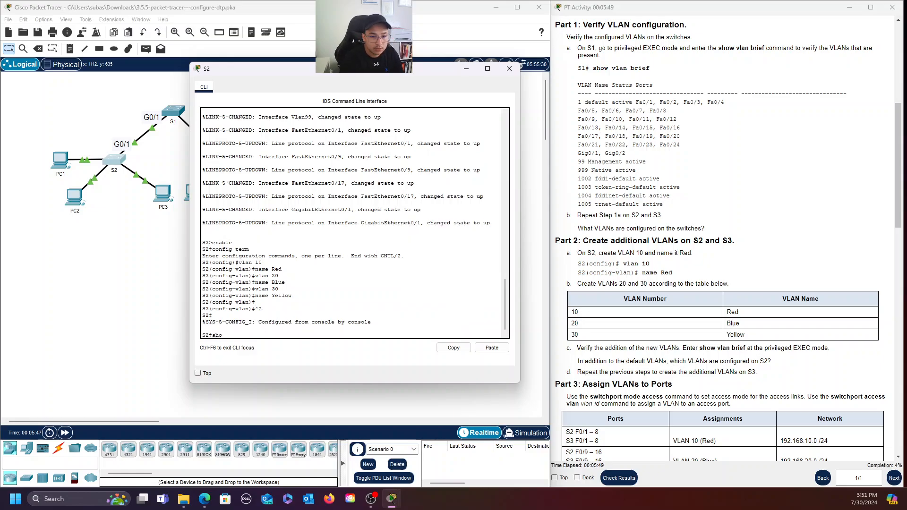
pyautogui.write('show vlan br')
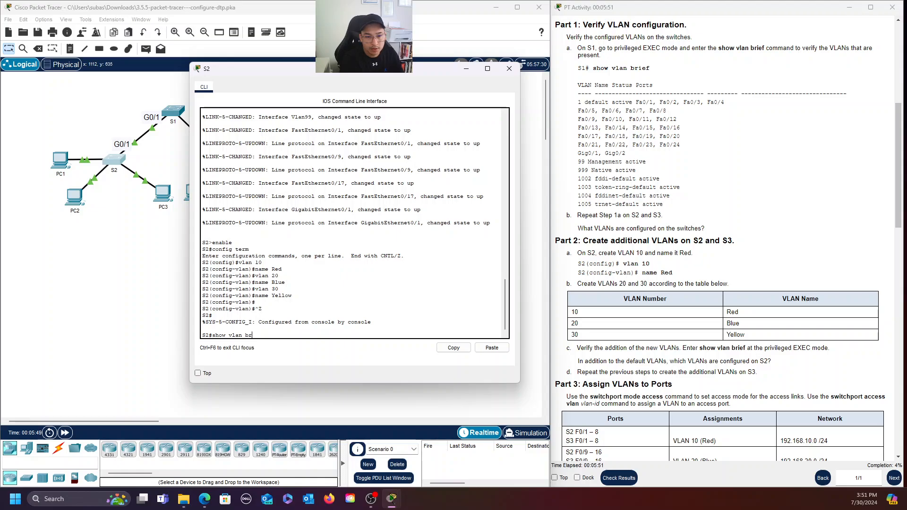
pyautogui.write('ief')
pyautogui.press('Return')
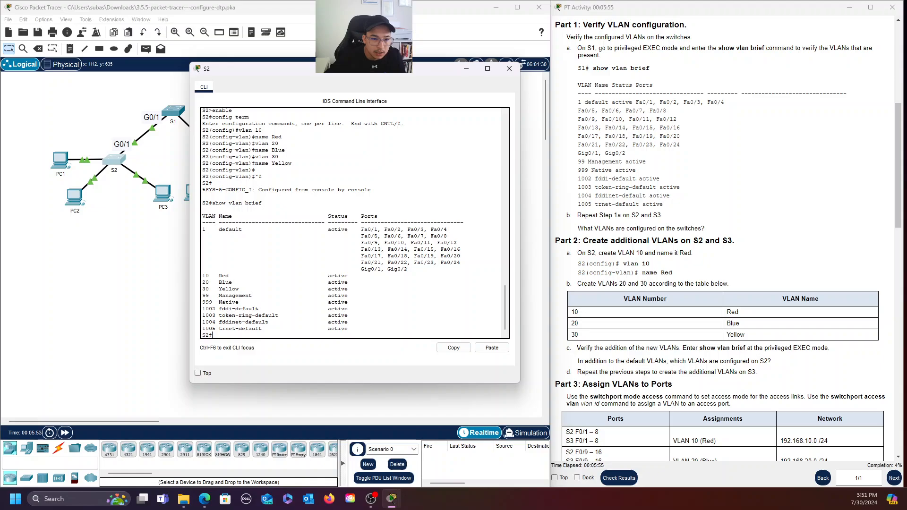
pyautogui.moveTo(202, 275); pyautogui.dragTo(346, 289)
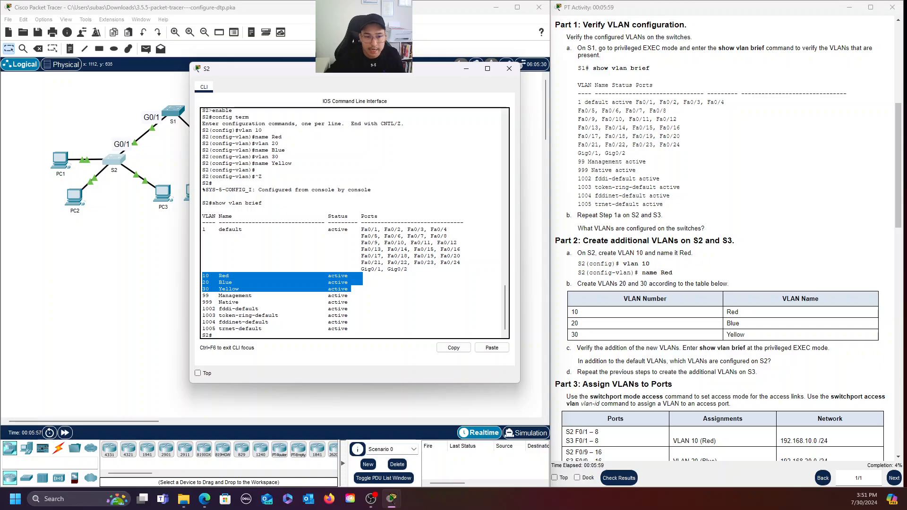
pyautogui.hotkey('ctrl', 'c')
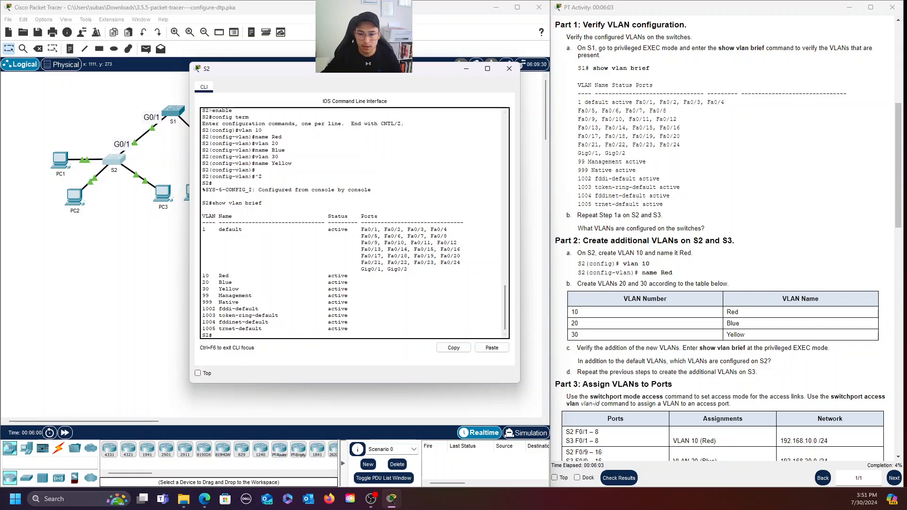
pyautogui.scroll(-1, 605, 333)
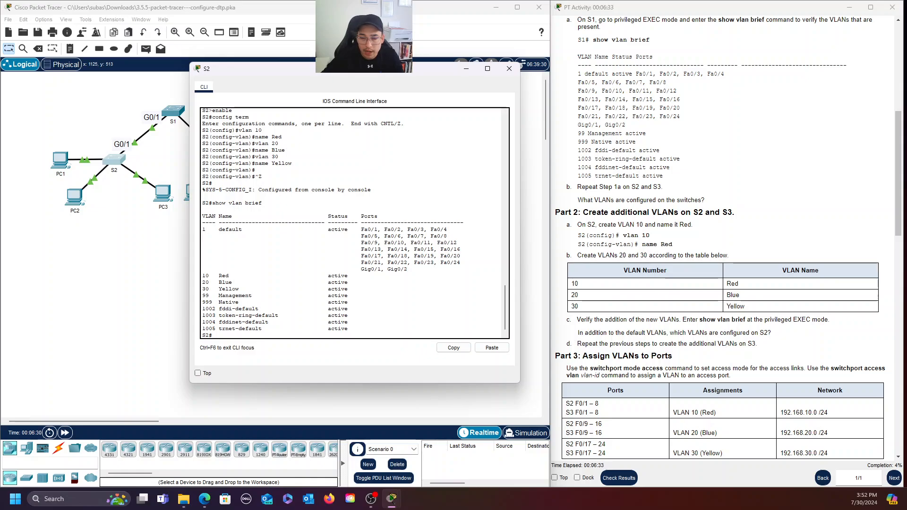
pyautogui.click(803, 337)
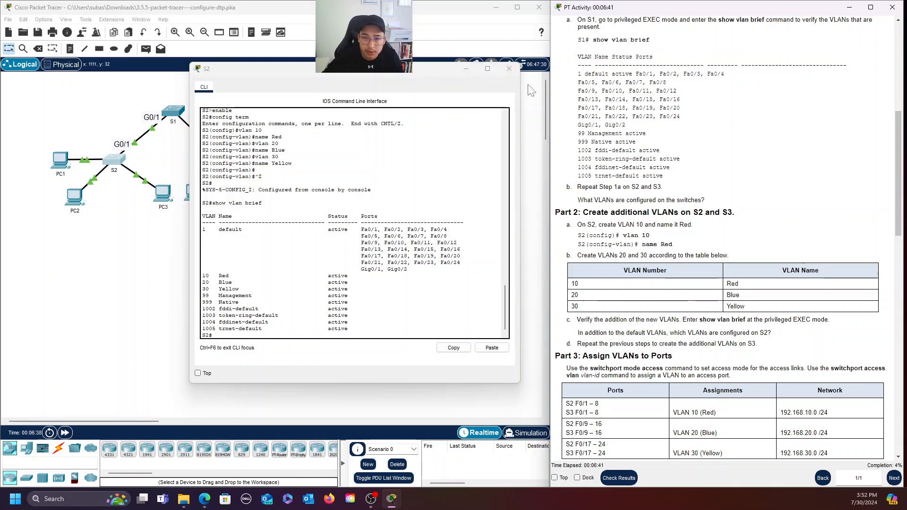
# Close the S2 window, open the command line of switch S3 and enter global configuration mode with enable and config term.
pyautogui.click(509, 69)
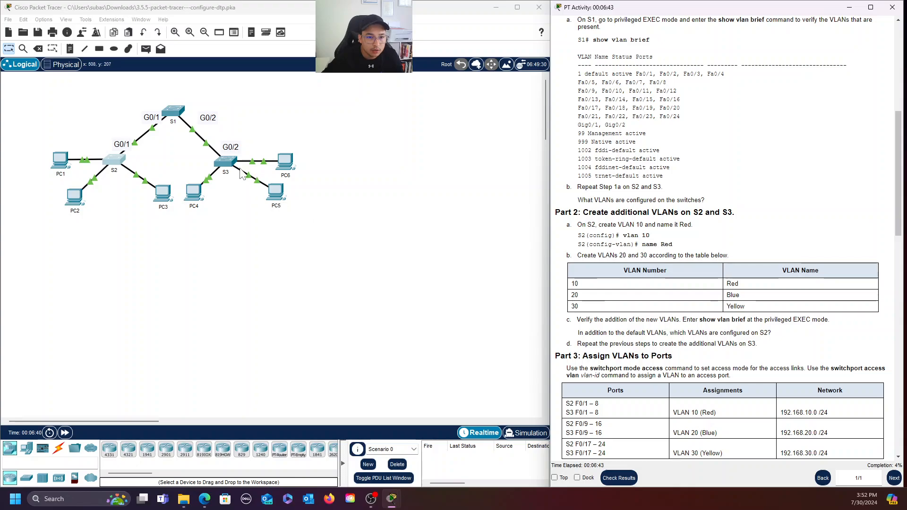
pyautogui.click(227, 163)
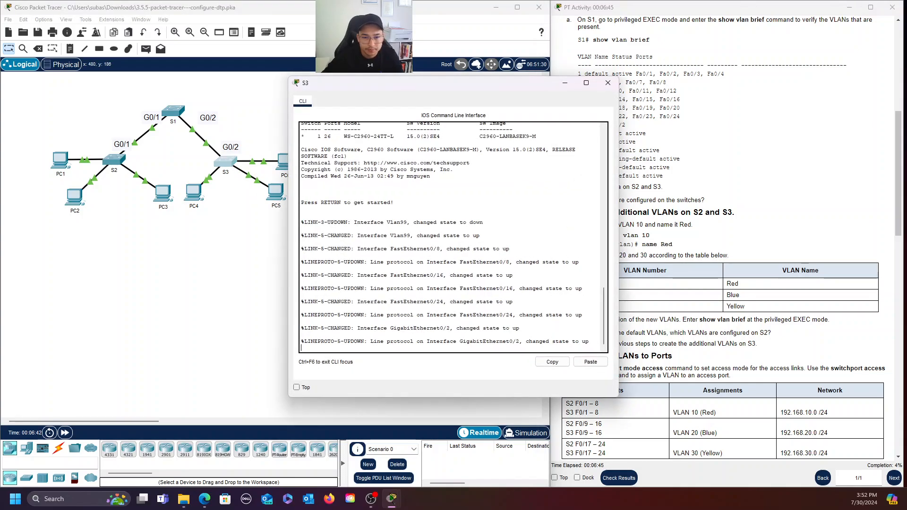
pyautogui.press('Return')
pyautogui.write('enable')
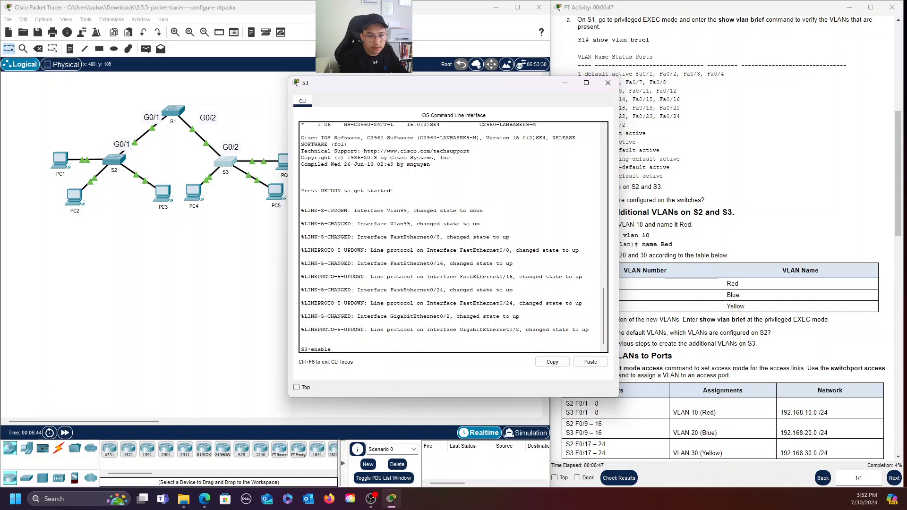
pyautogui.press('Return')
pyautogui.write('config term')
pyautogui.press('Return')
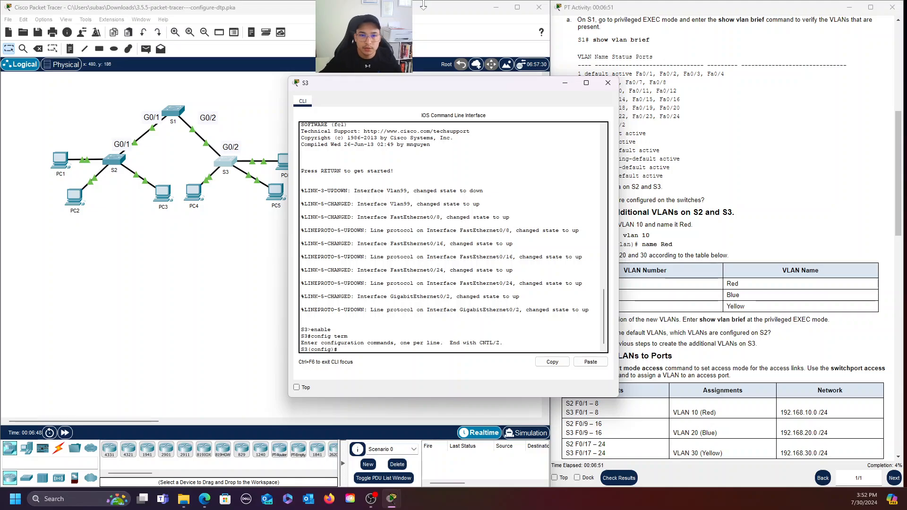
pyautogui.moveTo(470, 81); pyautogui.dragTo(360, 100)
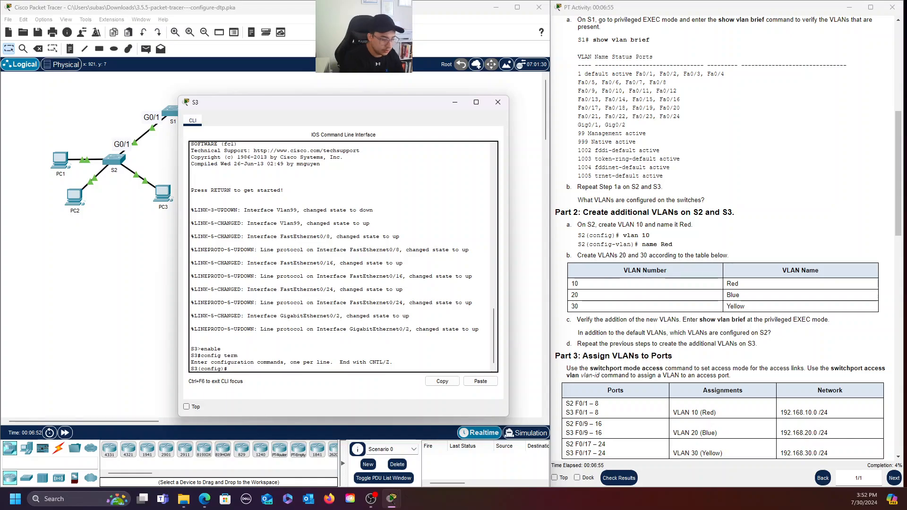
# Create VLAN 10 on S3 and name it red.
pyautogui.write('vlan 10')
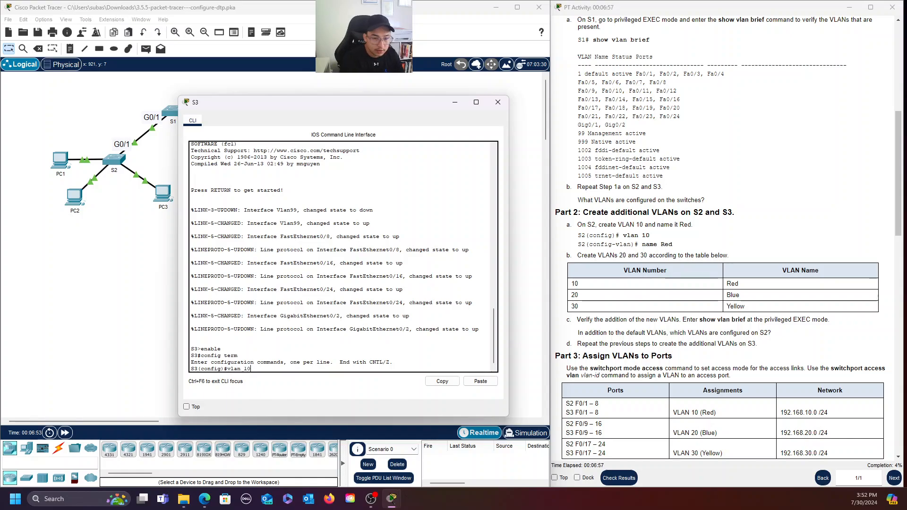
pyautogui.press('Return')
pyautogui.write('naem')
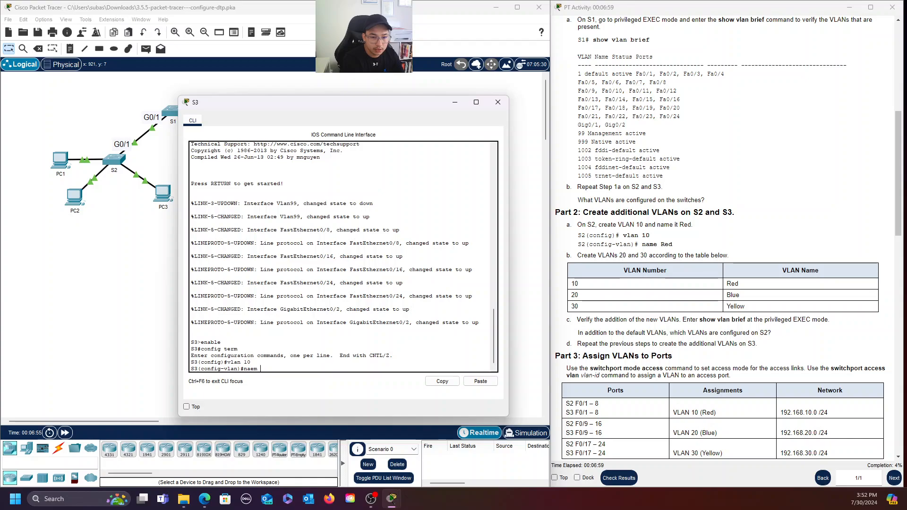
pyautogui.press('BackSpace')
pyautogui.press('BackSpace')
pyautogui.press('BackSpace')
pyautogui.write('me red')
pyautogui.press('Return')
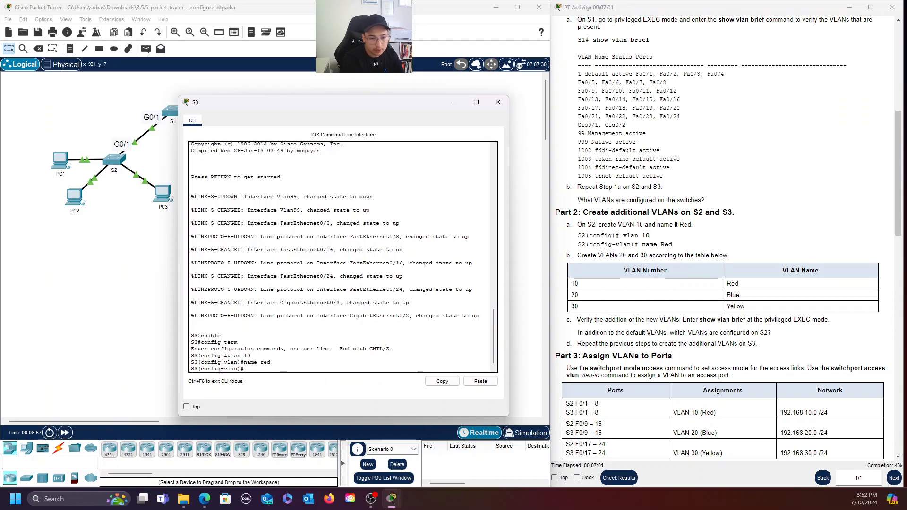
pyautogui.click(151, 299)
pyautogui.press('l')
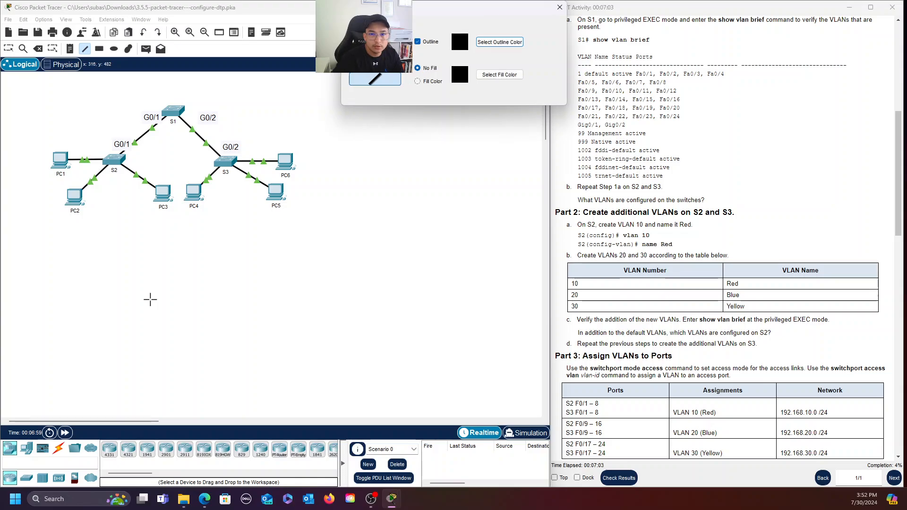
pyautogui.click(560, 7)
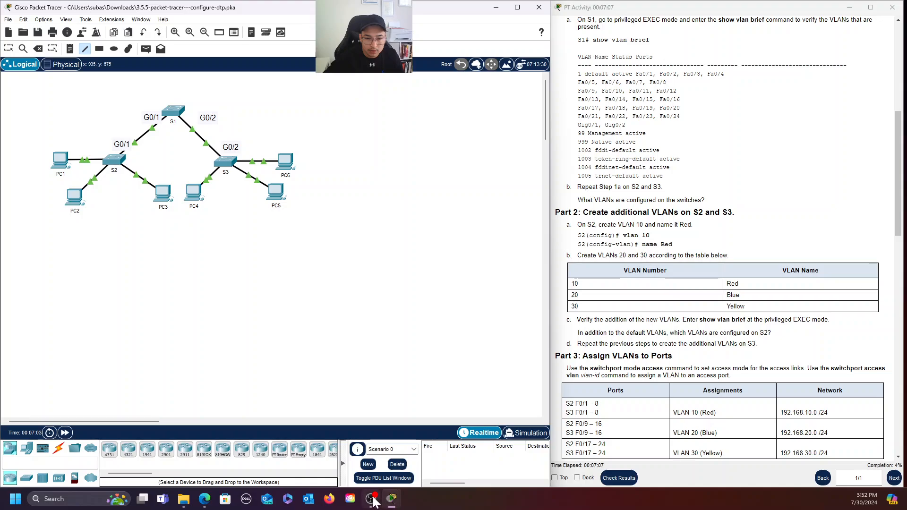
pyautogui.moveTo(373, 501)
pyautogui.click(476, 443)
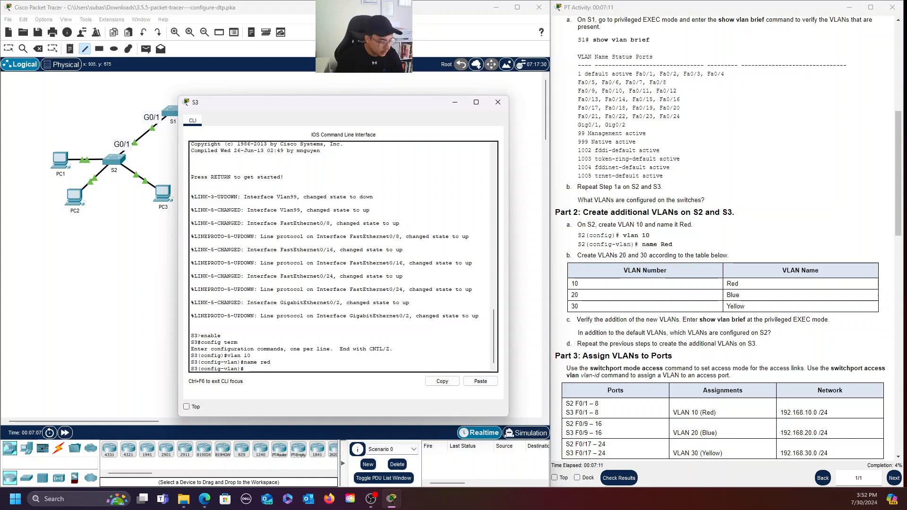
# Create VLAN 30 on S3 and name it Blue.
pyautogui.write('vlan')
pyautogui.write(' 30')
pyautogui.press('Return')
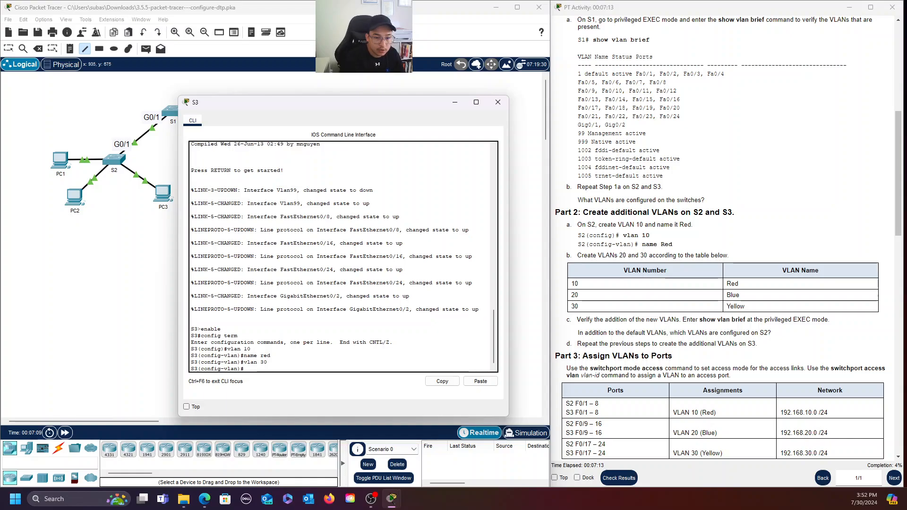
pyautogui.write('name Blue')
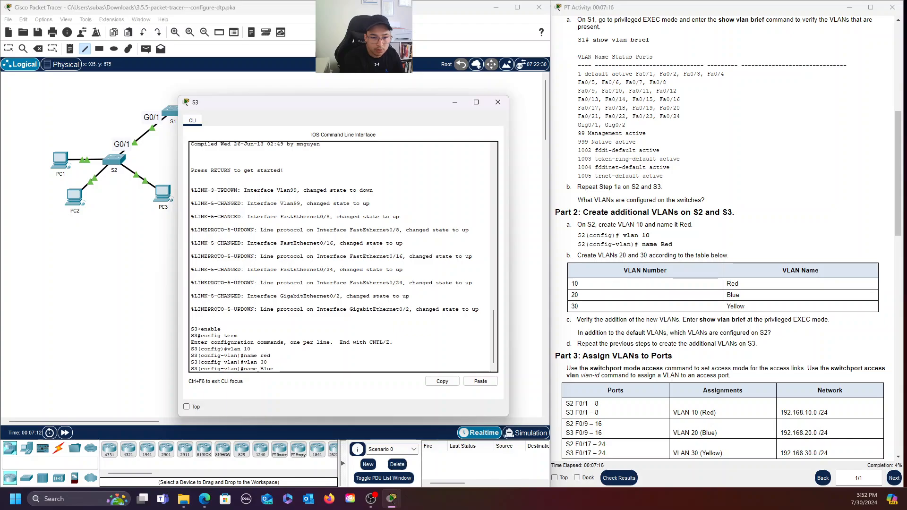
pyautogui.press('Return')
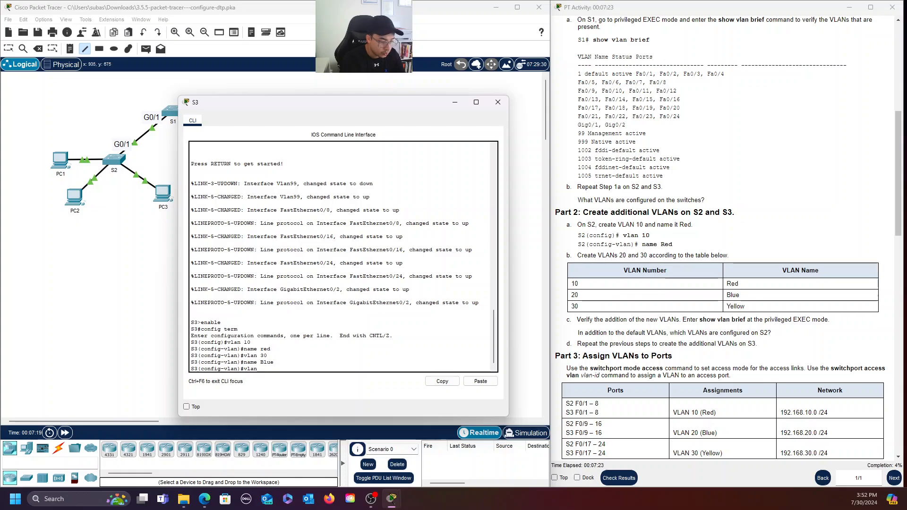
# Create VLAN 20 on S3 and try to name it Blue.
pyautogui.press('Return')
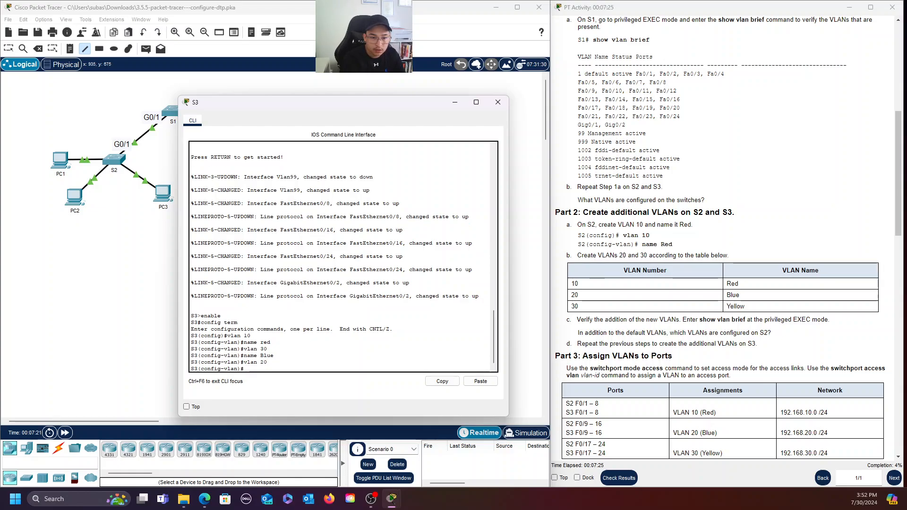
pyautogui.write('name vlue')
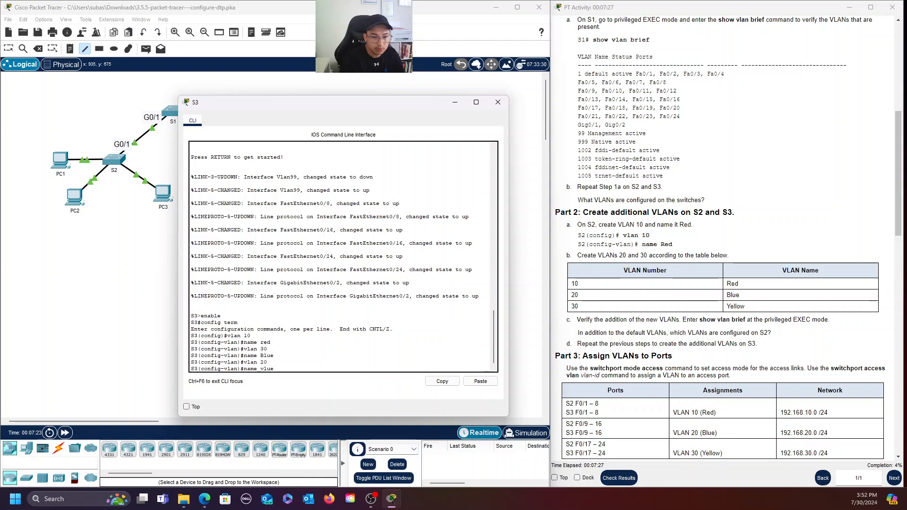
pyautogui.write('Blue')
pyautogui.press('Return')
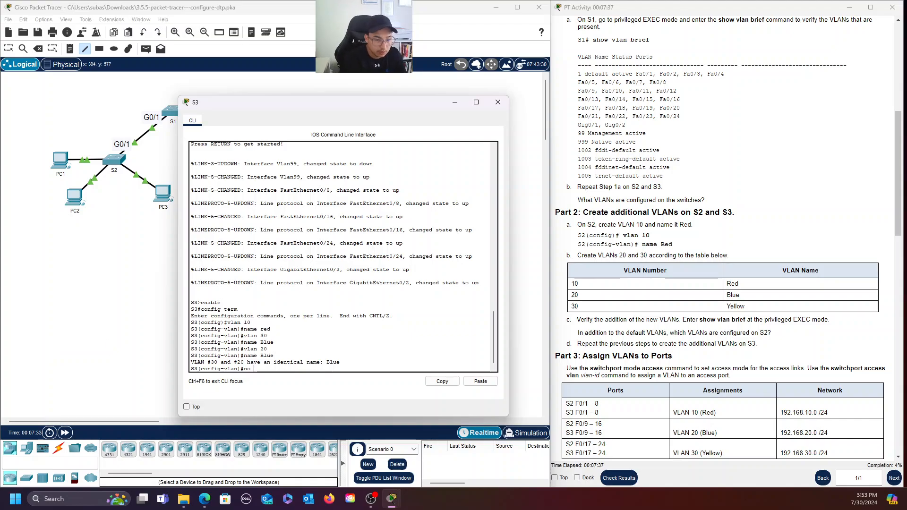
# Delete VLAN 30 from S3 and recreate it with the name Yellow.
pyautogui.write('an')
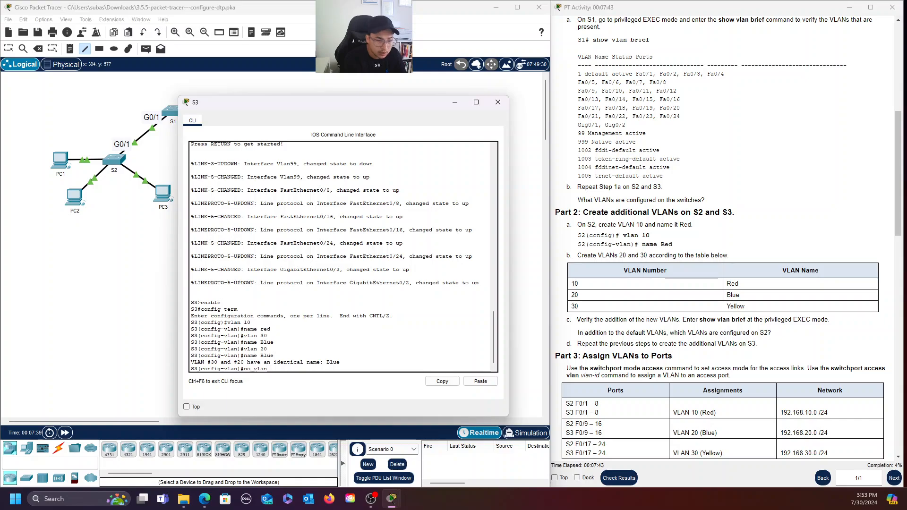
pyautogui.write(' 30')
pyautogui.press('Return')
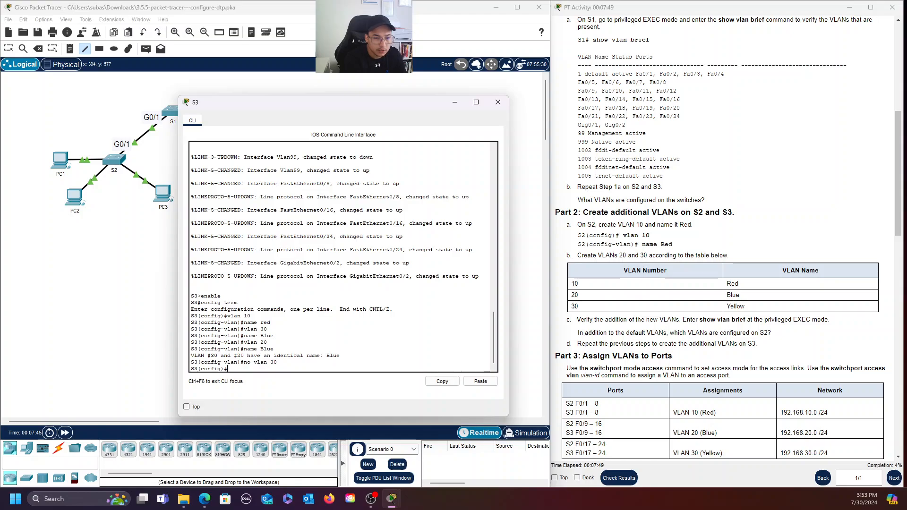
pyautogui.write('vlan ')
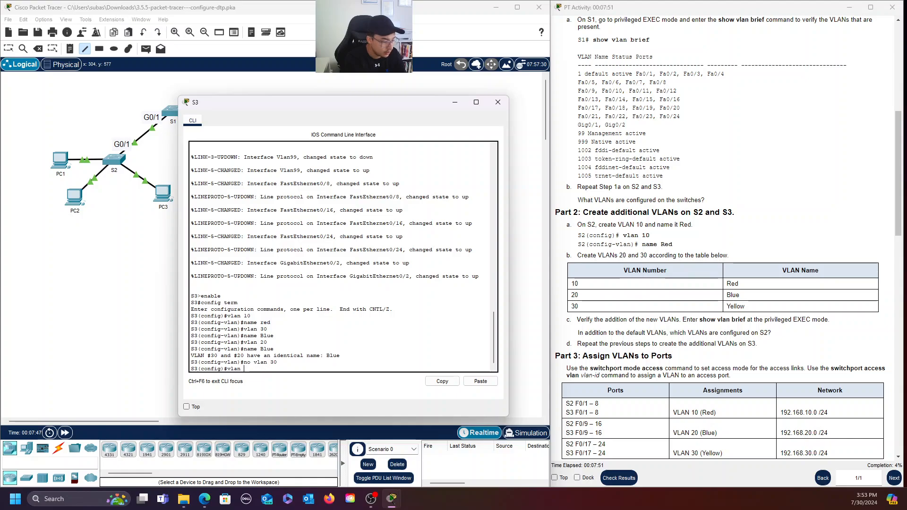
pyautogui.write('30')
pyautogui.press('Return')
pyautogui.write('name ')
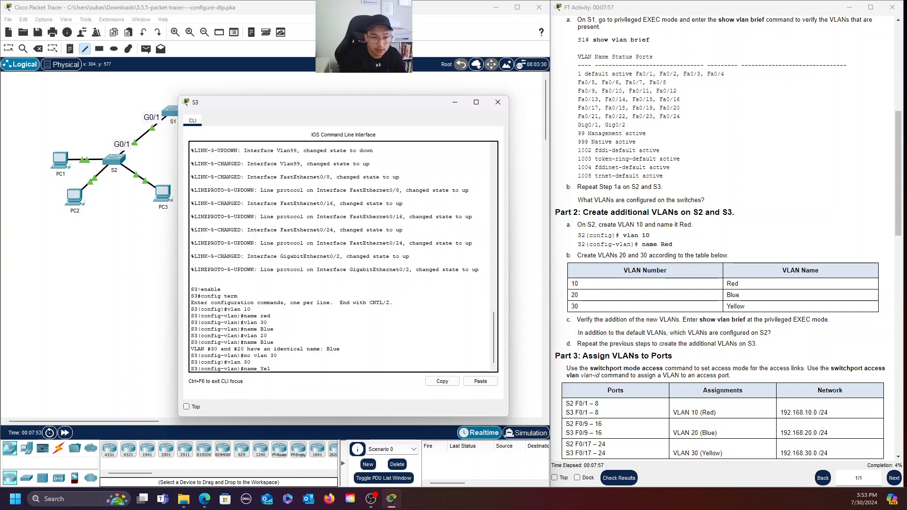
pyautogui.write('Yellow')
pyautogui.press('Return')
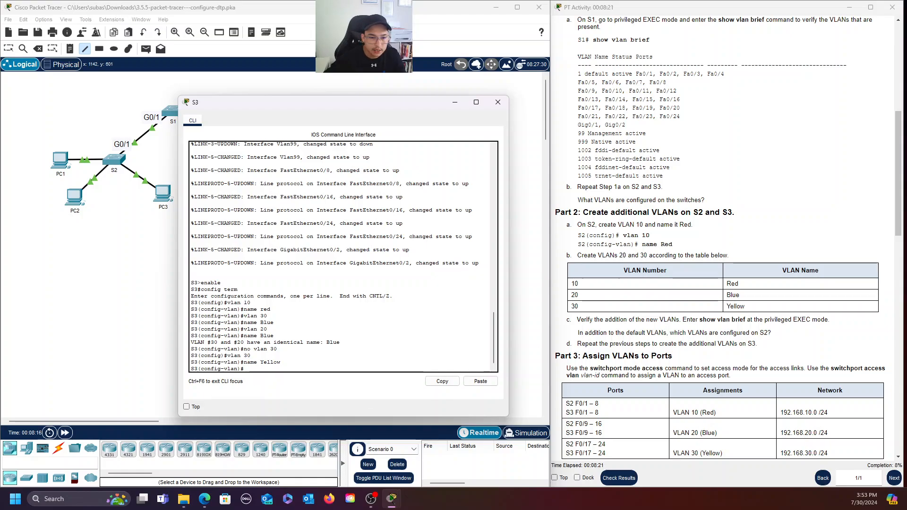
# Name VLAN 20 Blue on S3 and return to privileged EXEC mode.
pyautogui.write('vlan')
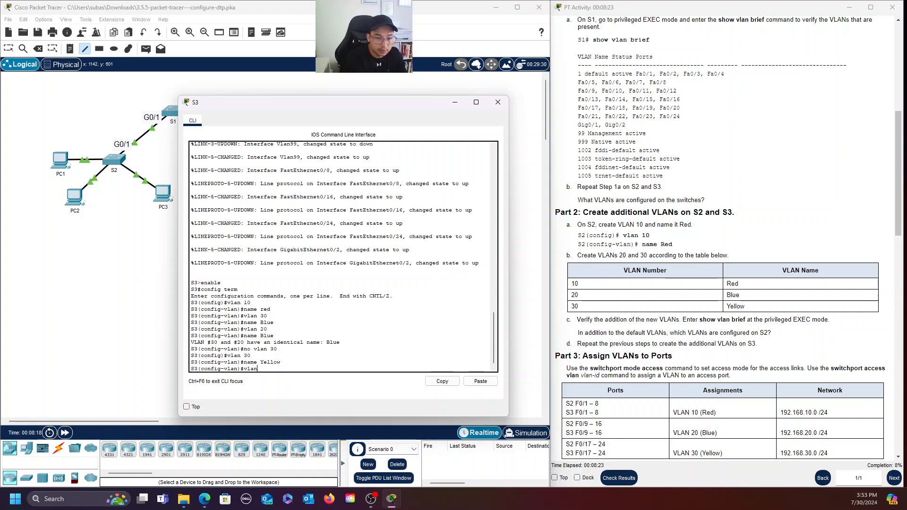
pyautogui.write(' 20')
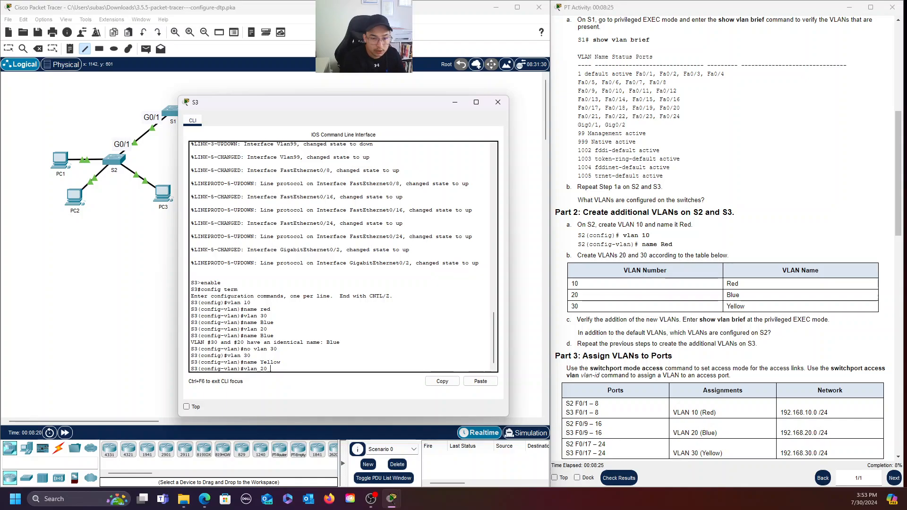
pyautogui.press('Return')
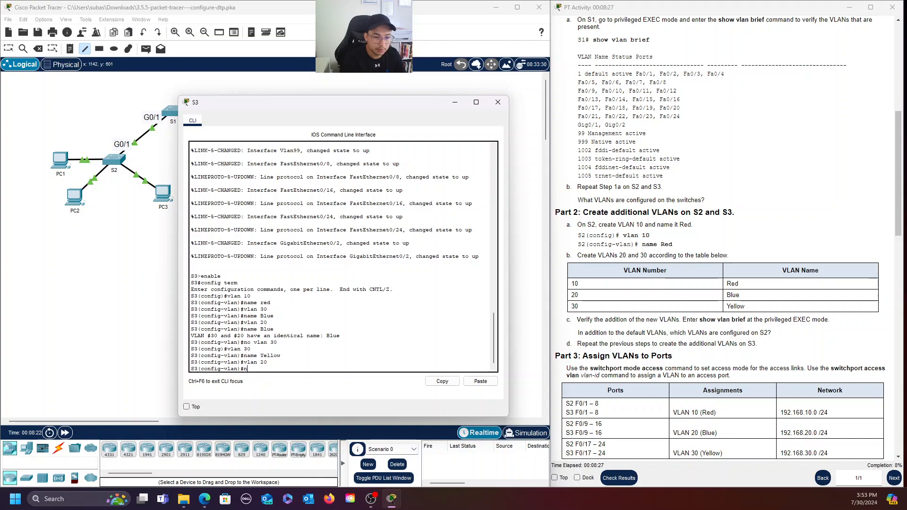
pyautogui.write('name Blue')
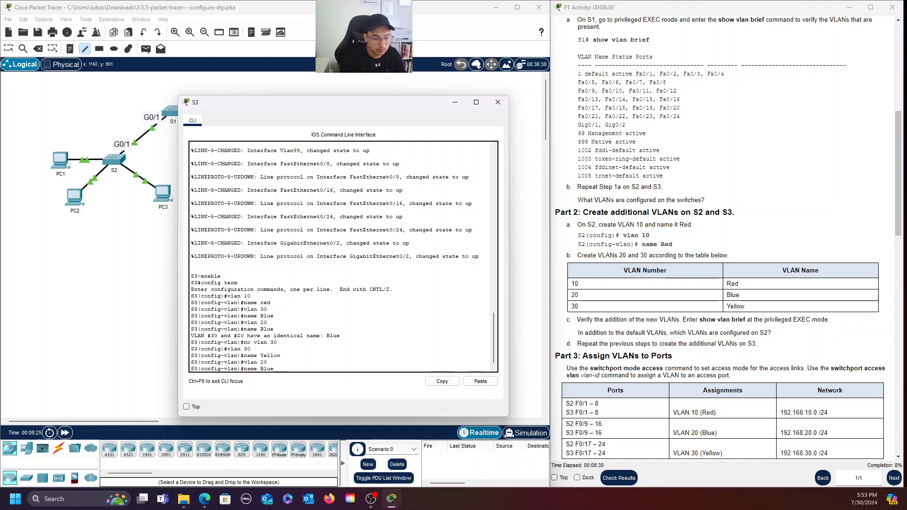
pyautogui.press('Return')
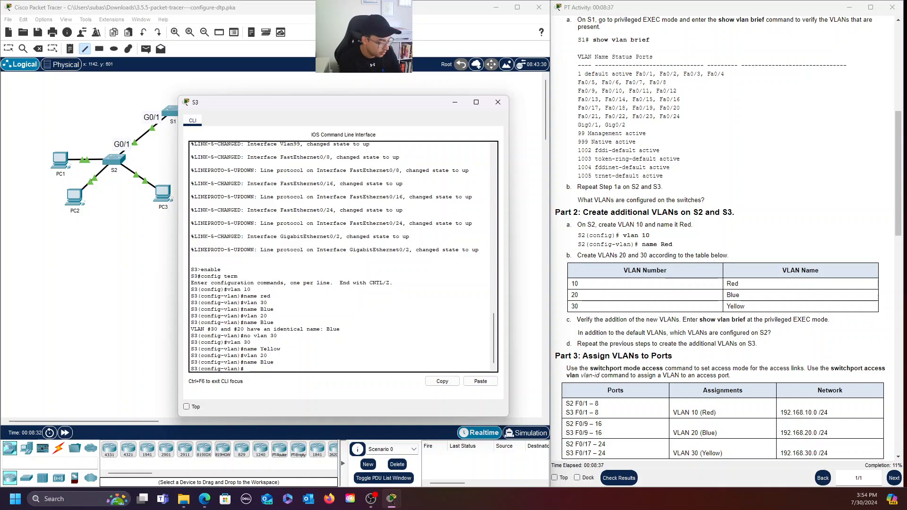
pyautogui.hotkey('ctrl', 'z')
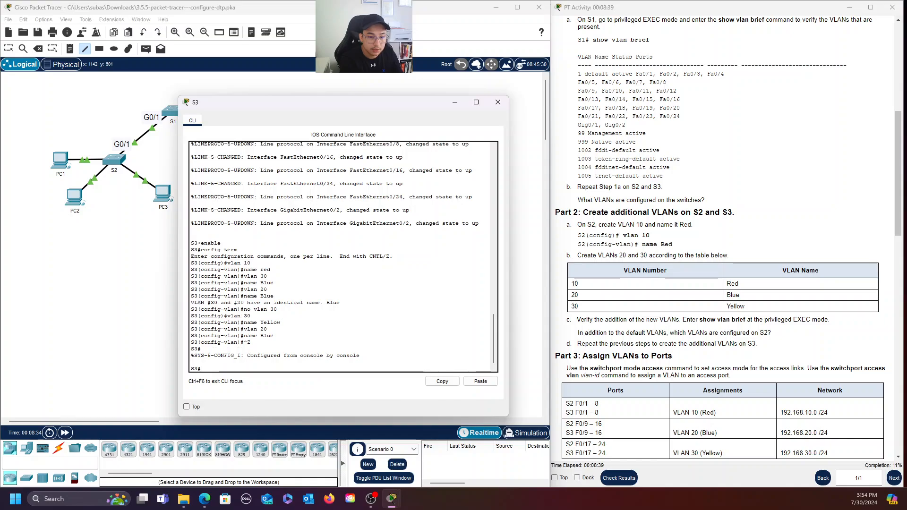
# Display the VLAN summary on S3 and check the names of VLANs 10, 20 and 30.
pyautogui.write('show vl')
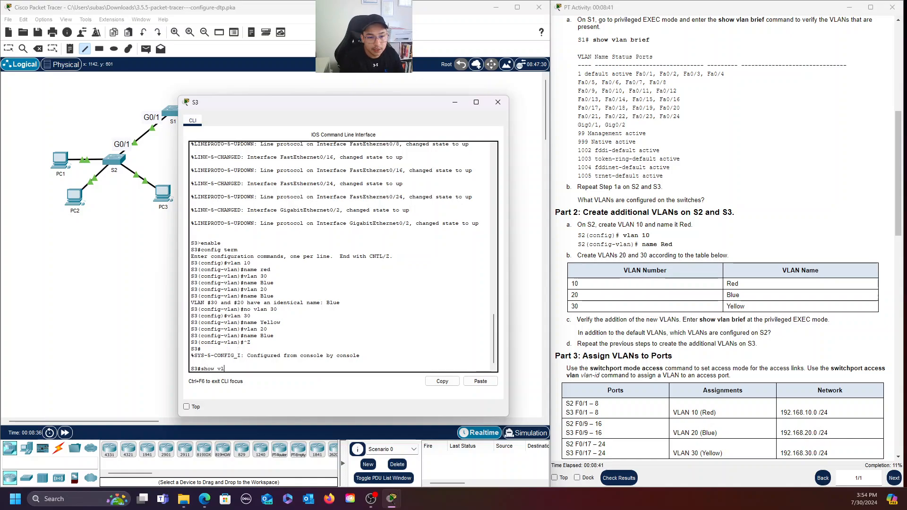
pyautogui.write('an brie')
pyautogui.press('Return')
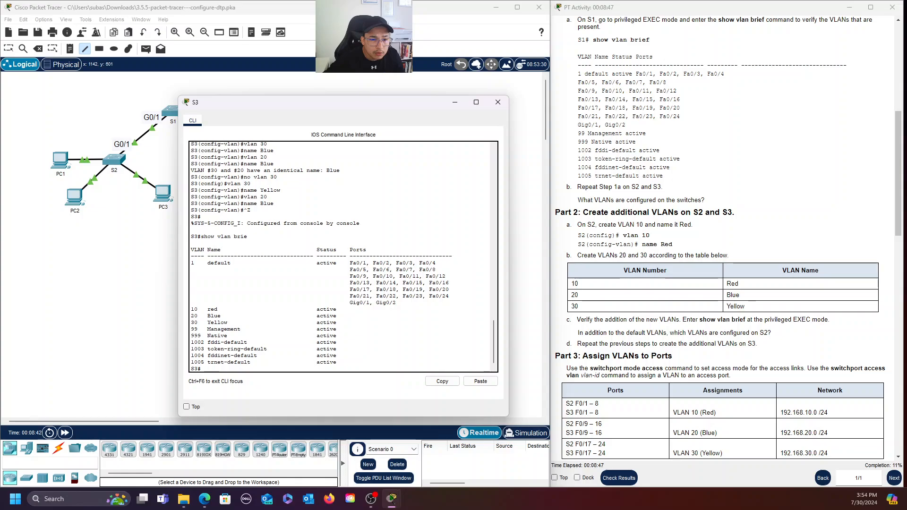
pyautogui.moveTo(207, 309); pyautogui.dragTo(224, 310)
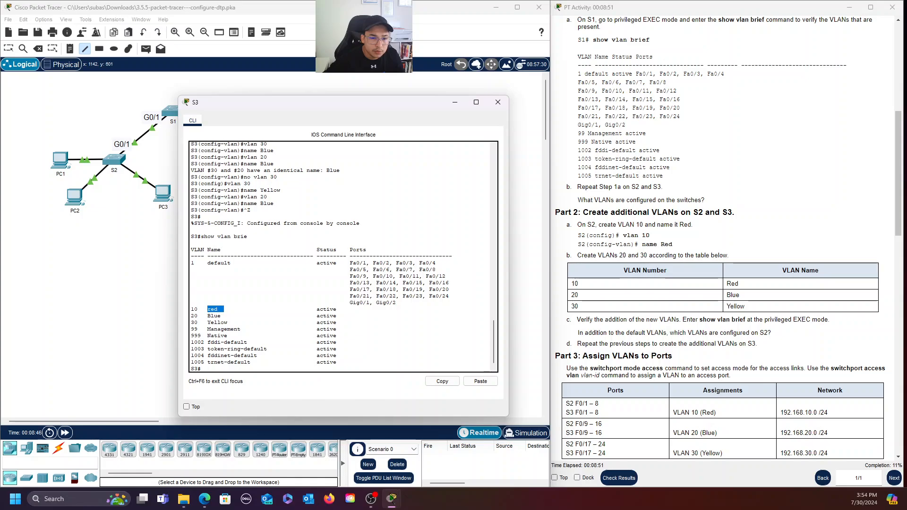
pyautogui.click(224, 310)
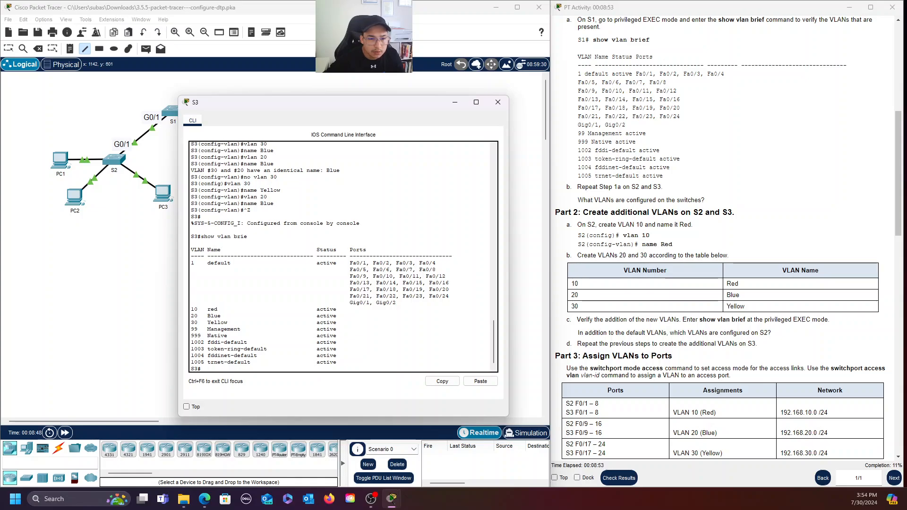
pyautogui.moveTo(207, 309); pyautogui.dragTo(254, 309)
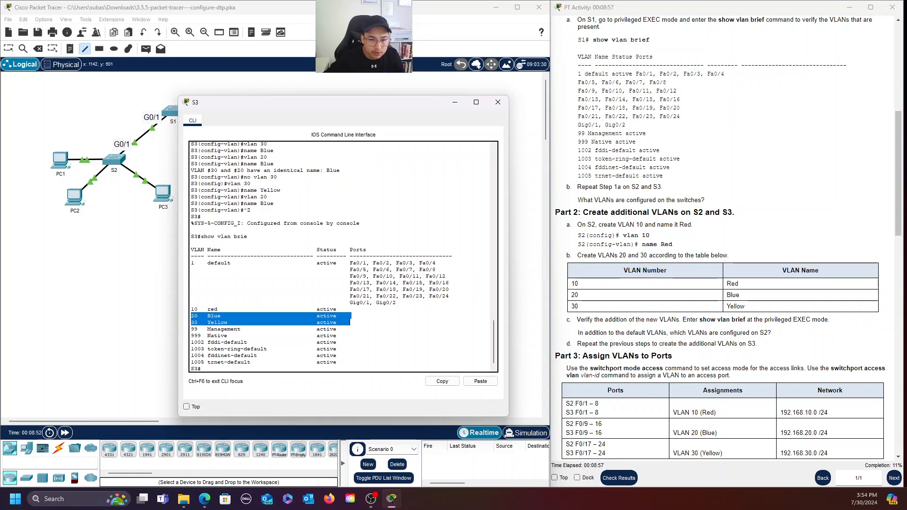
pyautogui.click(251, 362)
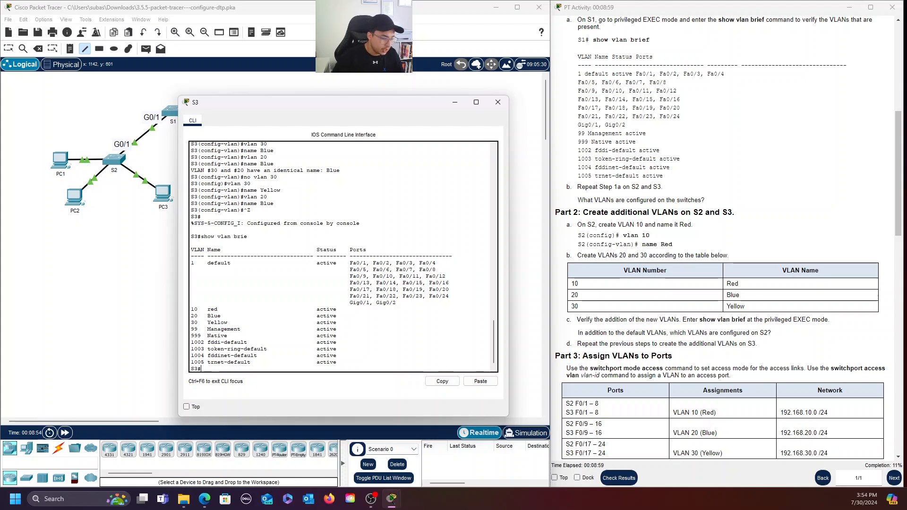
# Delete VLAN 10 from S3 and recreate it with the capitalized name Red, returning to privileged EXEC mode.
pyautogui.write('config te')
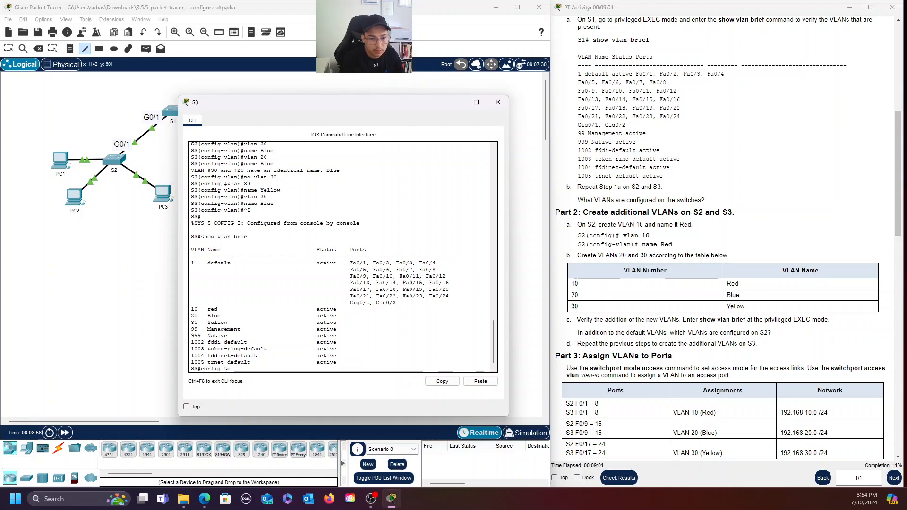
pyautogui.write('rm')
pyautogui.press('Return')
pyautogui.write('no v')
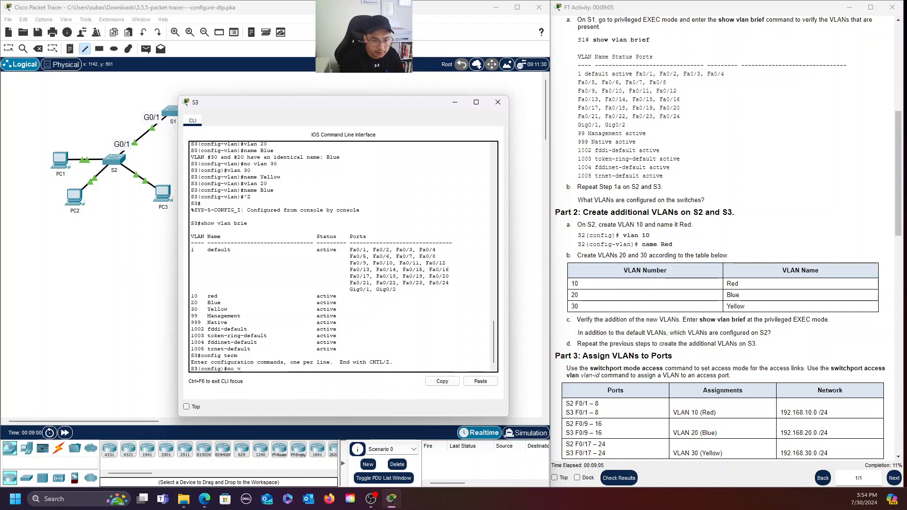
pyautogui.write('lan 10')
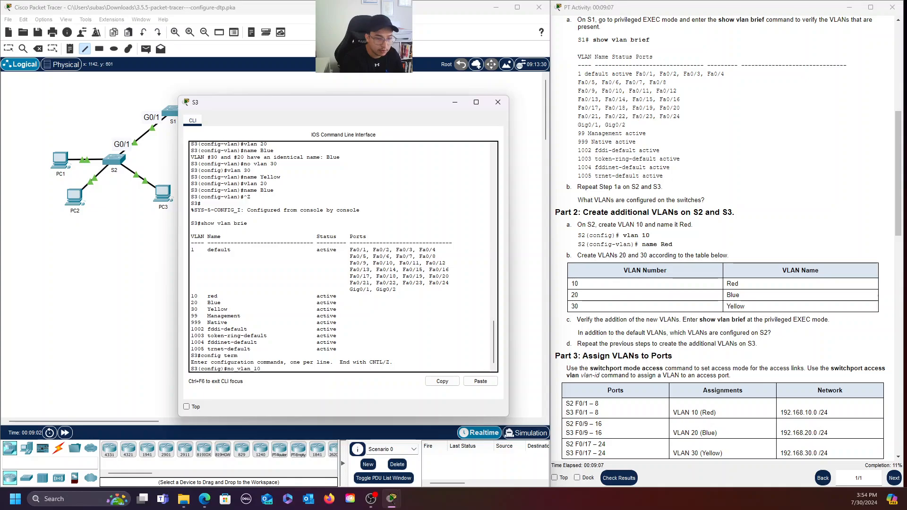
pyautogui.press('Return')
pyautogui.write('vla')
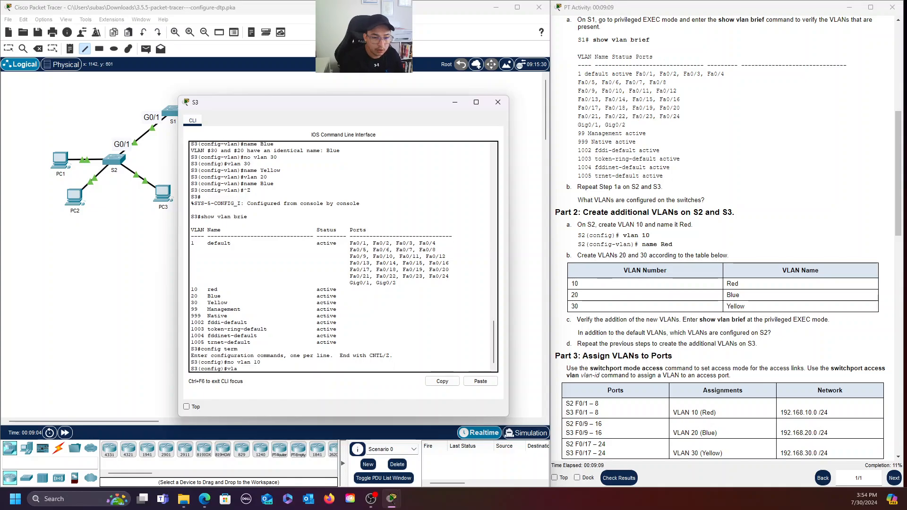
pyautogui.write('n 10')
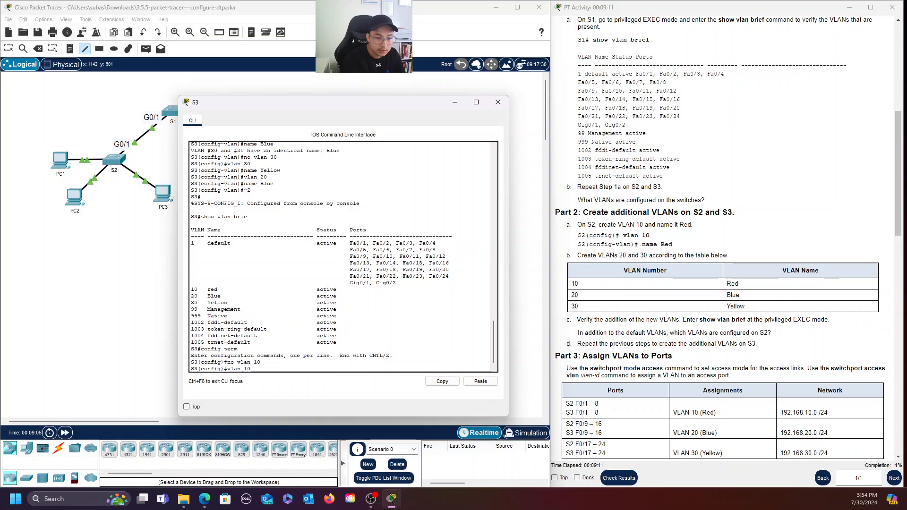
pyautogui.press('Return')
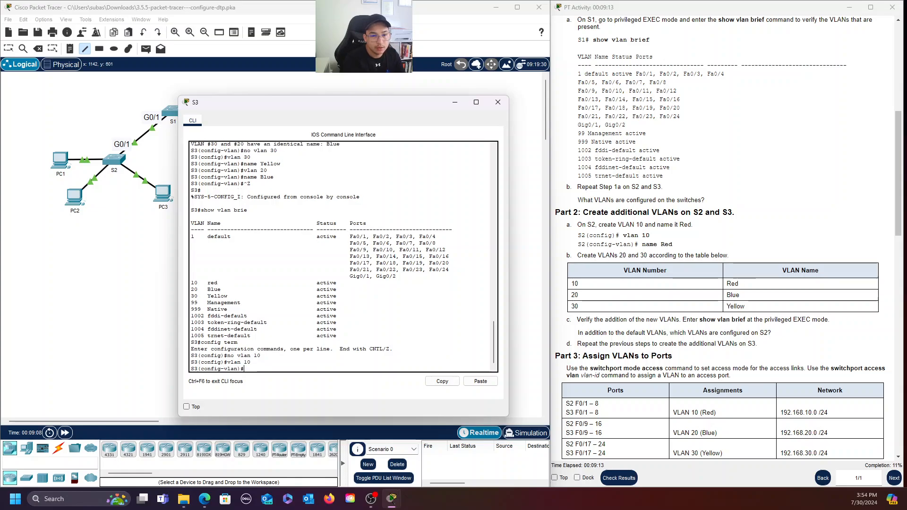
pyautogui.write('name Red')
pyautogui.press('Return')
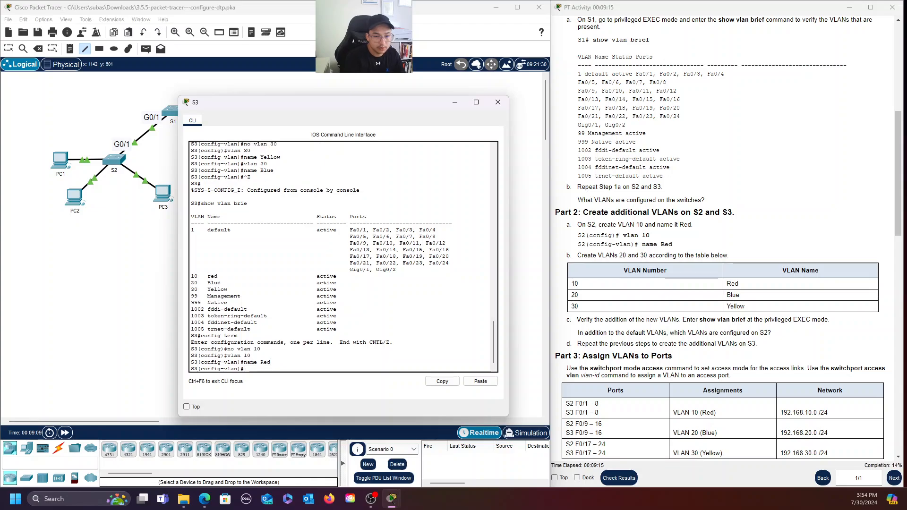
pyautogui.hotkey('ctrl', 'z')
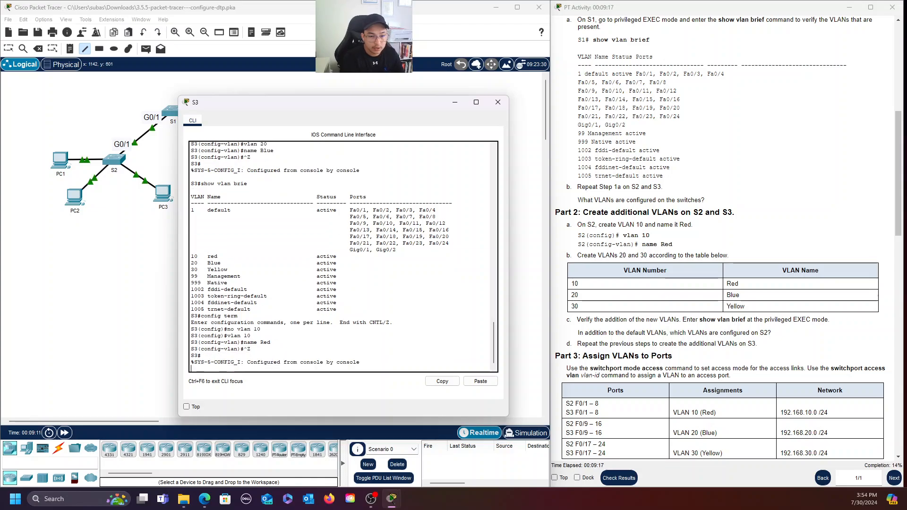
# Display the VLAN summary on S3 again to verify VLANs 10, 20 and 30 against the activity instructions.
pyautogui.write('show vlan brie')
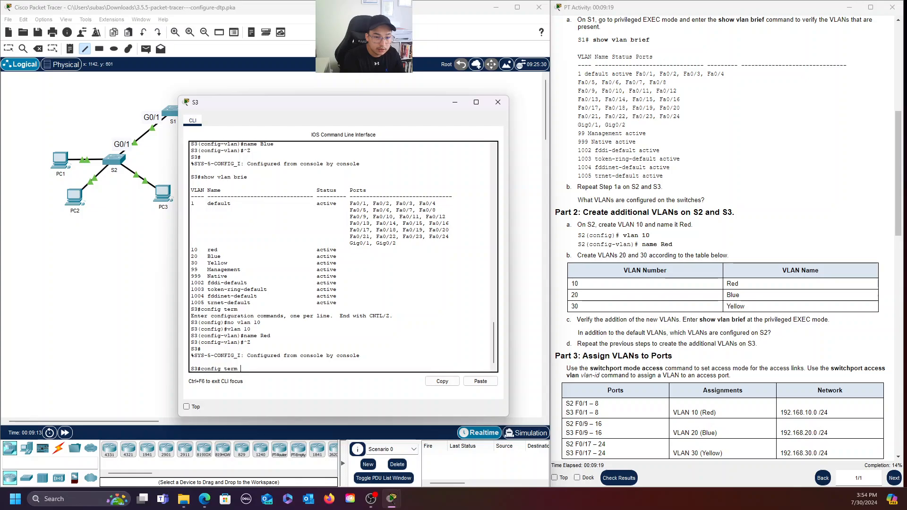
pyautogui.press('Return')
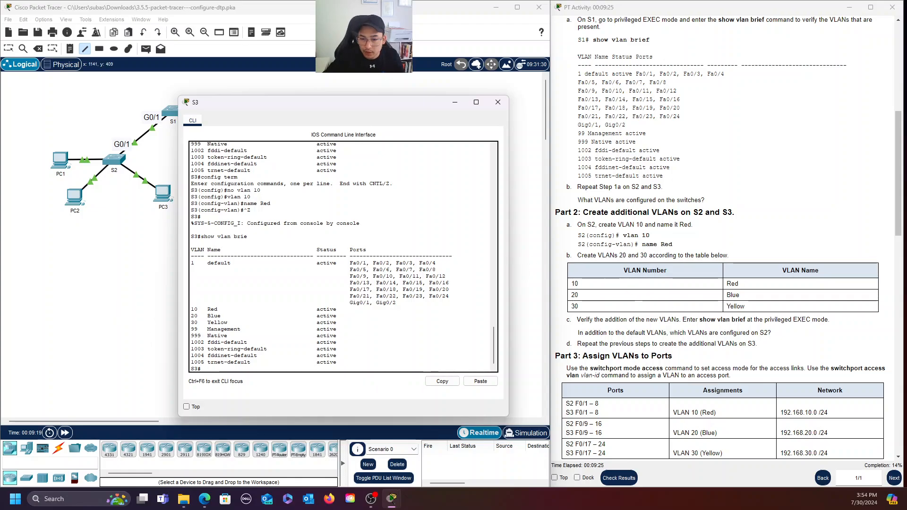
pyautogui.scroll(-1, 729, 238)
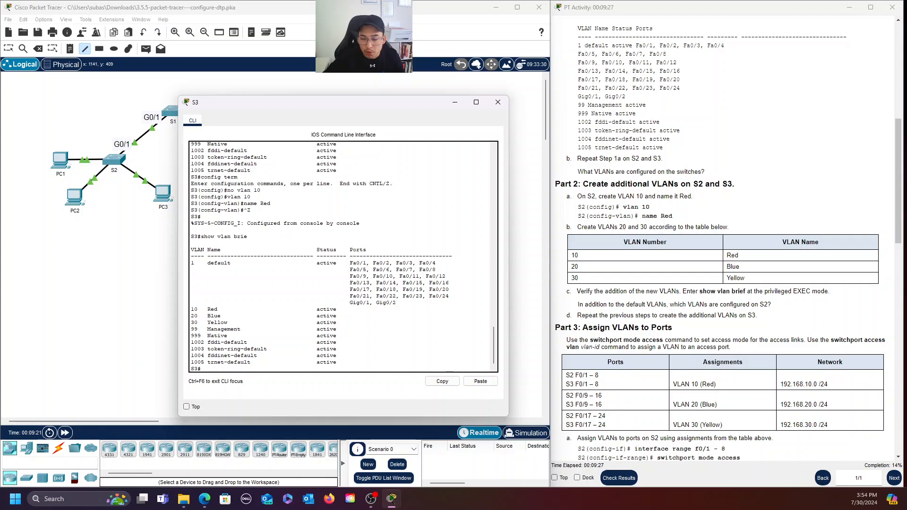
pyautogui.scroll(-1, 728, 238)
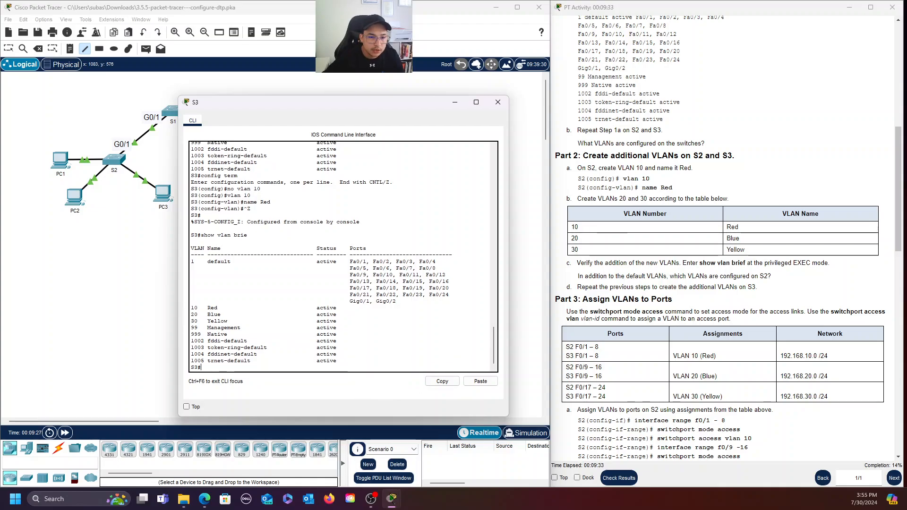
pyautogui.moveTo(190, 308); pyautogui.dragTo(208, 294)
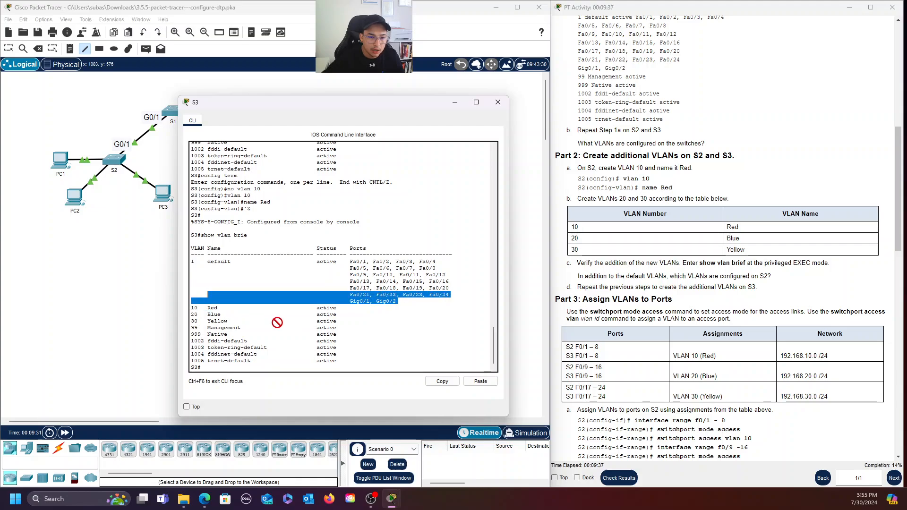
pyautogui.moveTo(330, 308); pyautogui.dragTo(349, 328)
pyautogui.click(311, 322)
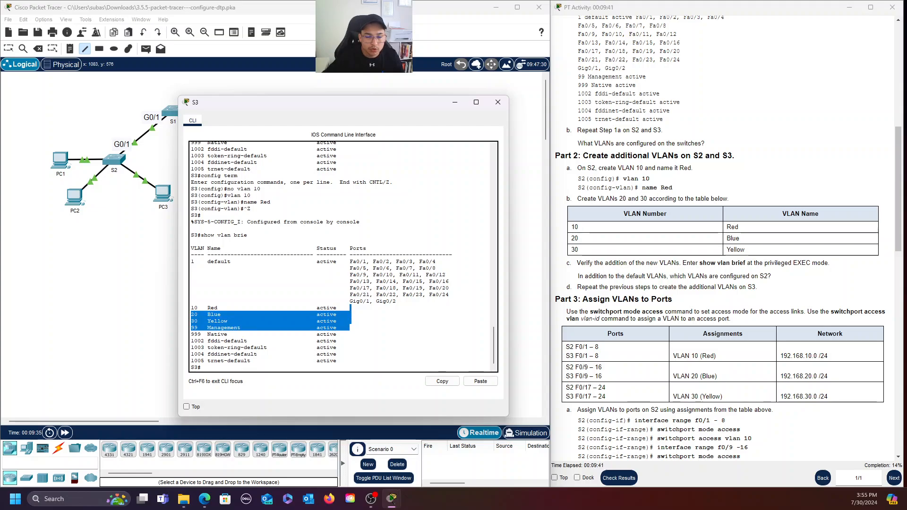
# Review the Part 3 port assignments, then switch from the S3 console to the S2 command line.
pyautogui.click(599, 330)
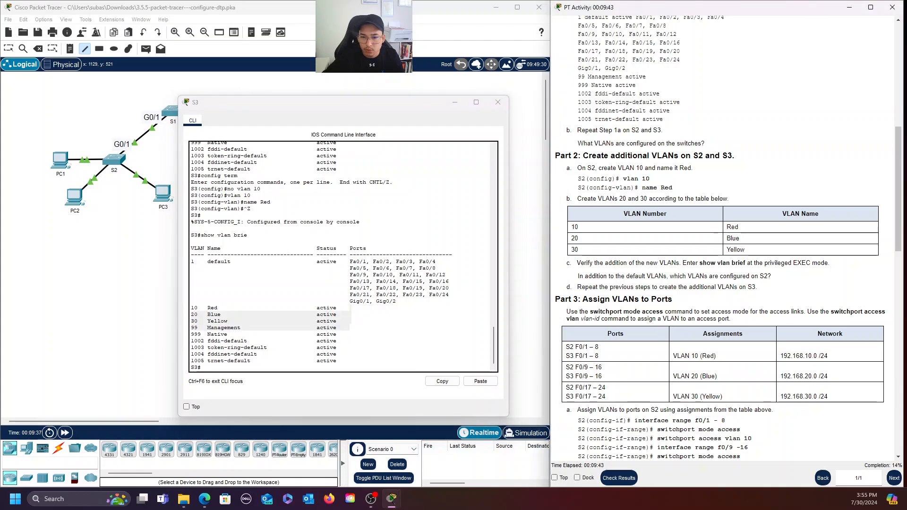
pyautogui.scroll(-1, 599, 330)
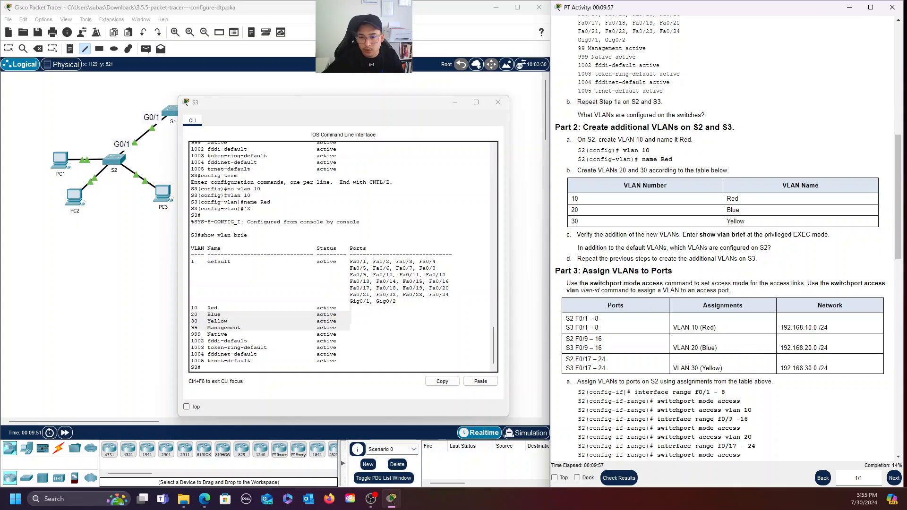
pyautogui.scroll(-3, 746, 297)
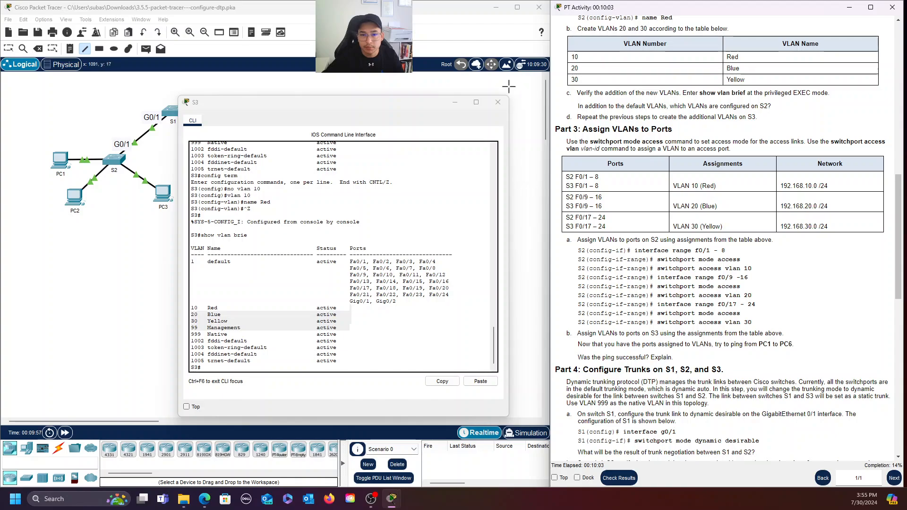
pyautogui.click(498, 102)
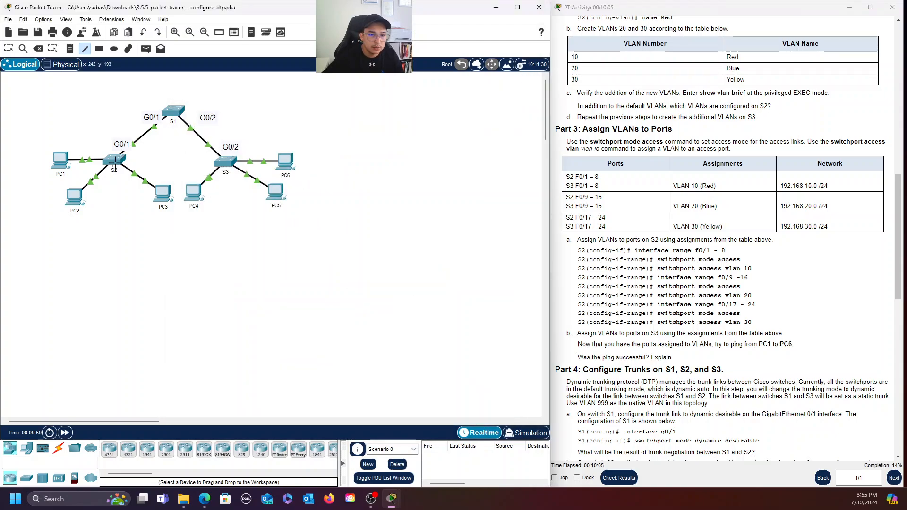
pyautogui.click(9, 49)
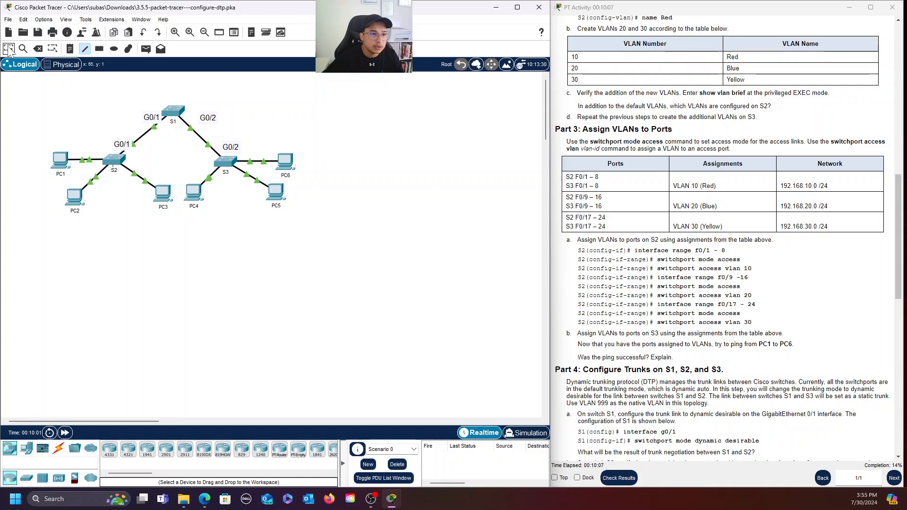
pyautogui.click(111, 161)
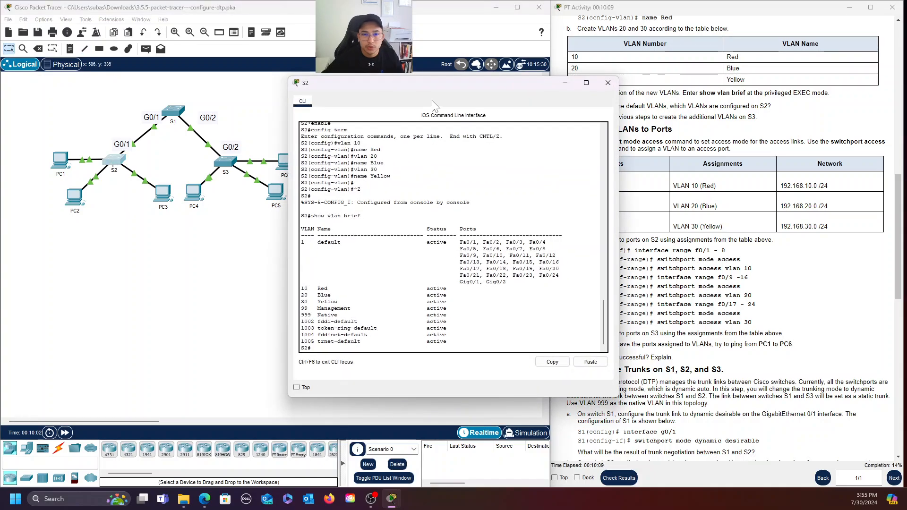
pyautogui.moveTo(373, 89); pyautogui.dragTo(257, 103)
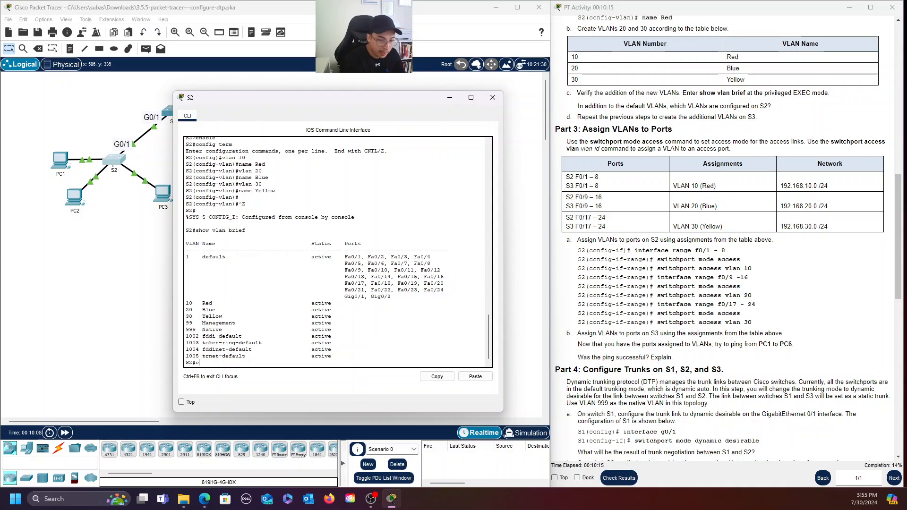
# Enter global configuration mode on S2 and select the interface range f0/1-8.
pyautogui.write('config term')
pyautogui.press('Return')
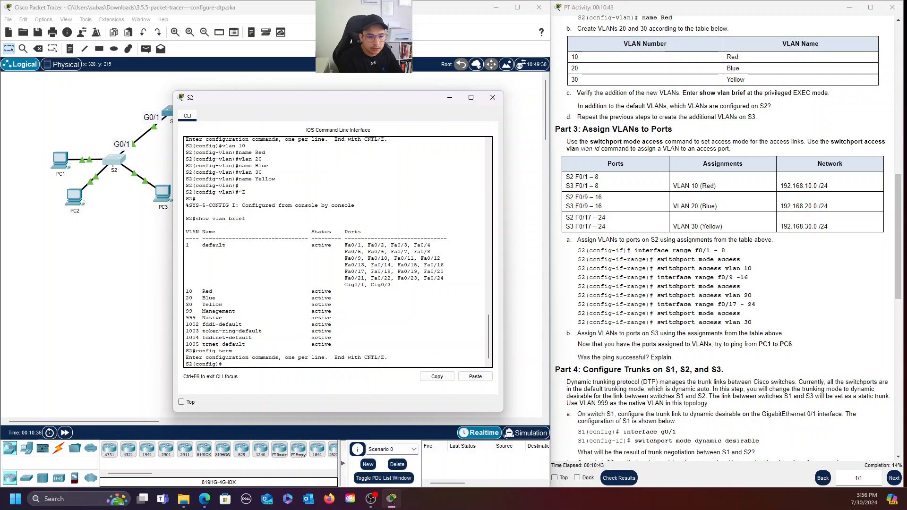
pyautogui.write('i')
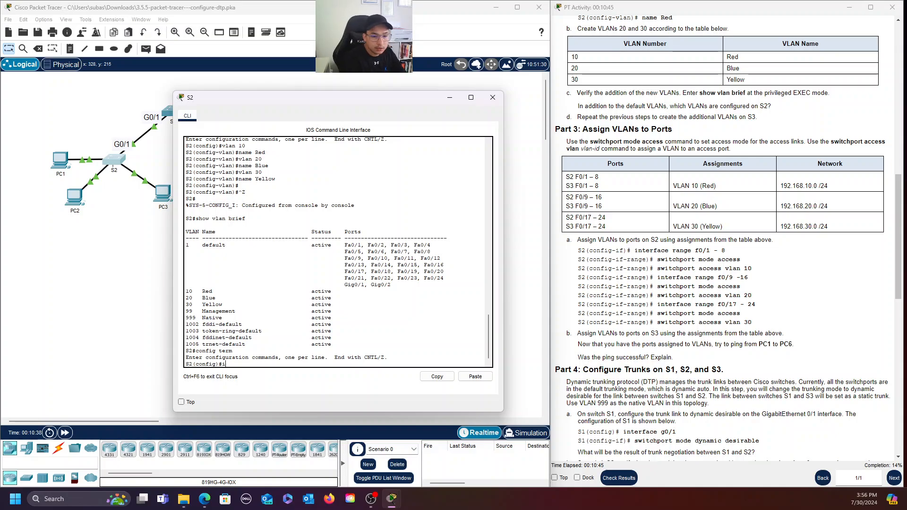
pyautogui.write('nferface')
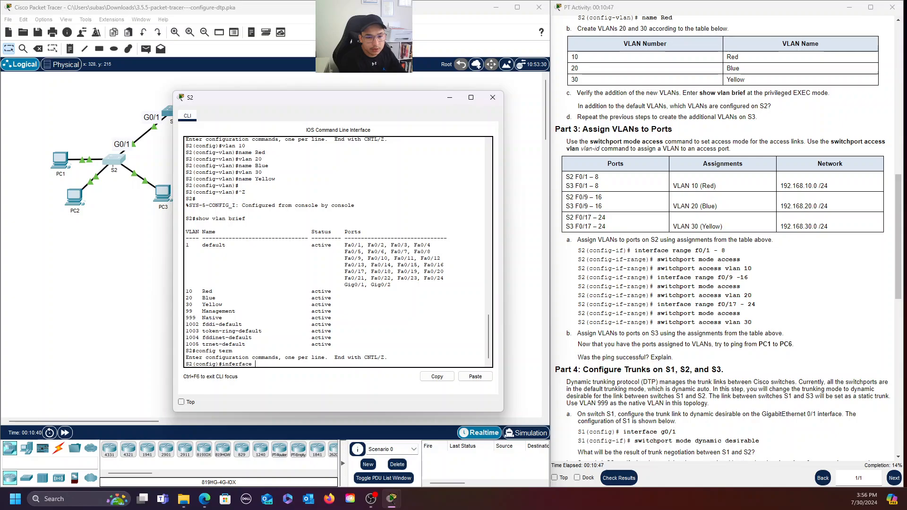
pyautogui.press('BackSpace')
pyautogui.press('BackSpace')
pyautogui.press('BackSpace')
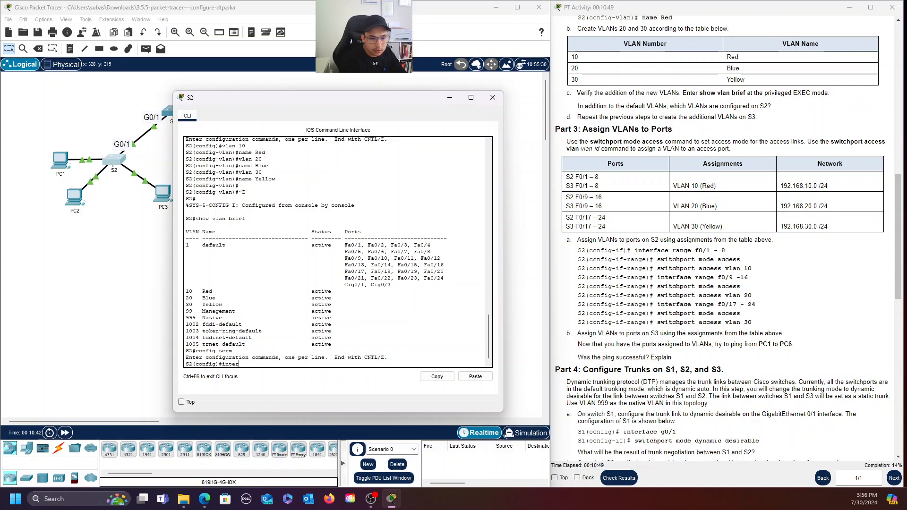
pyautogui.write('ace ')
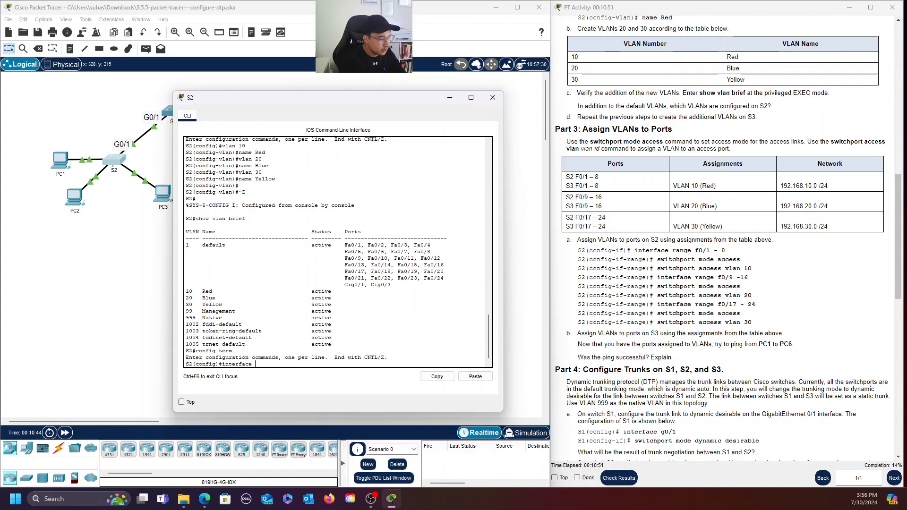
pyautogui.write('range f0')
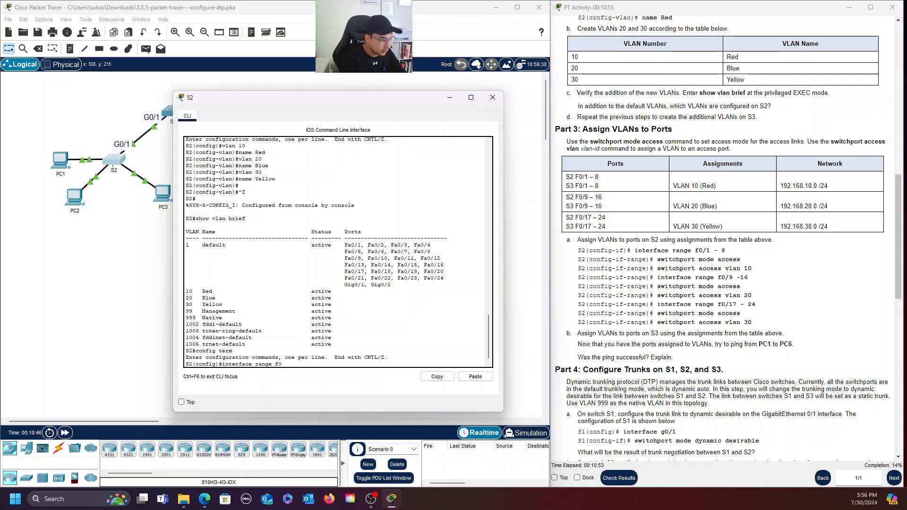
pyautogui.write('/1-')
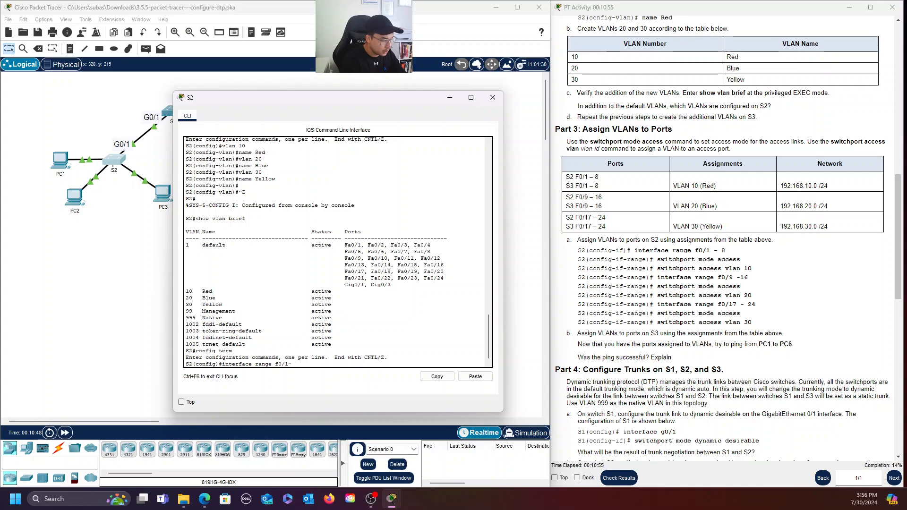
pyautogui.write('8')
pyautogui.press('Return')
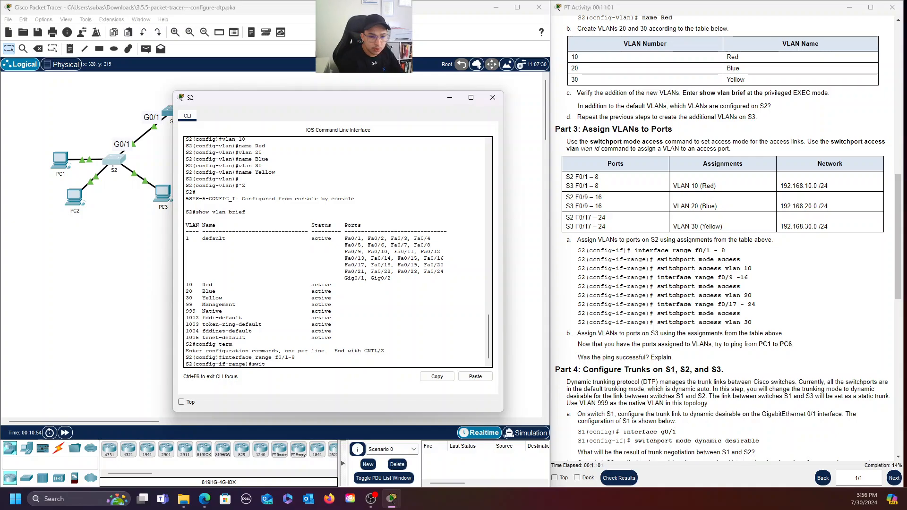
# Set ports f0/1-8 on S2 to access mode with switchport mode access.
pyautogui.write('switc')
pyautogui.press('Tab')
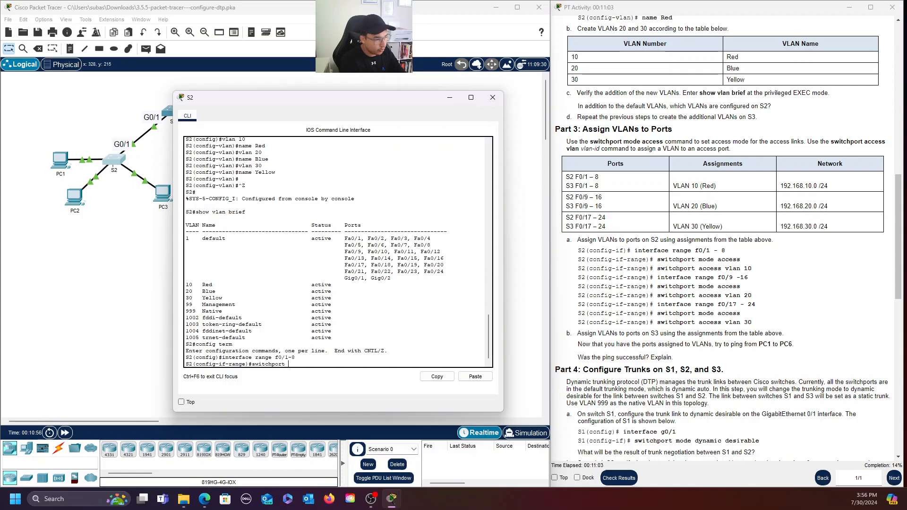
pyautogui.write(',mod')
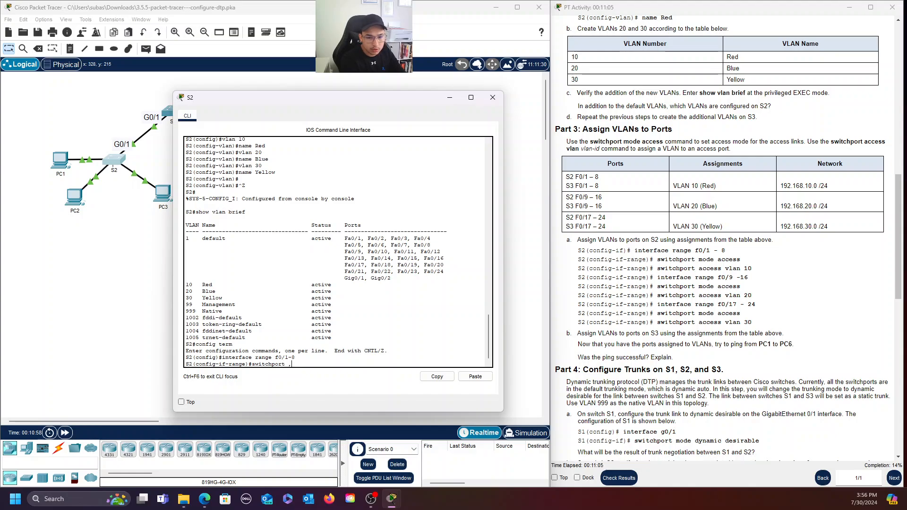
pyautogui.press('BackSpace')
pyautogui.write('mode')
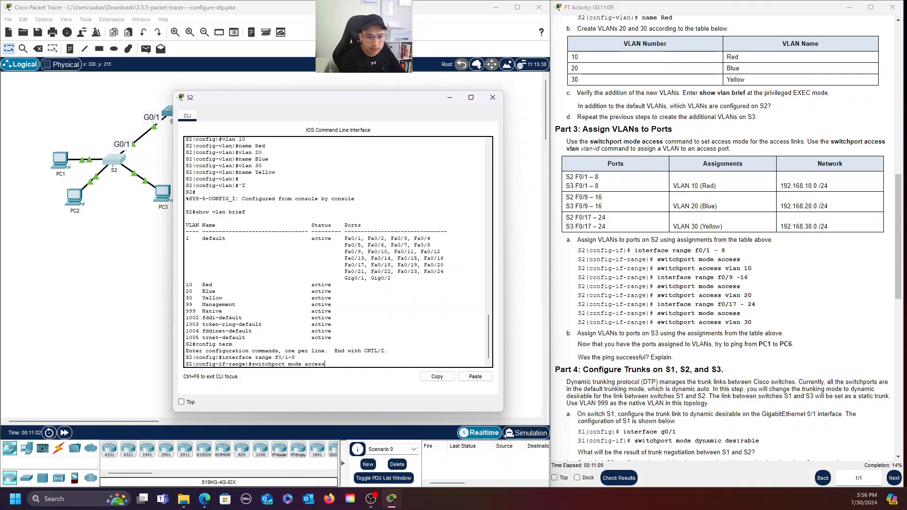
pyautogui.write(' access')
pyautogui.press('Return')
# Assign ports f0/1-8 on S2 to VLAN 10 with switchport access vlan 10.
pyautogui.write('switchp')
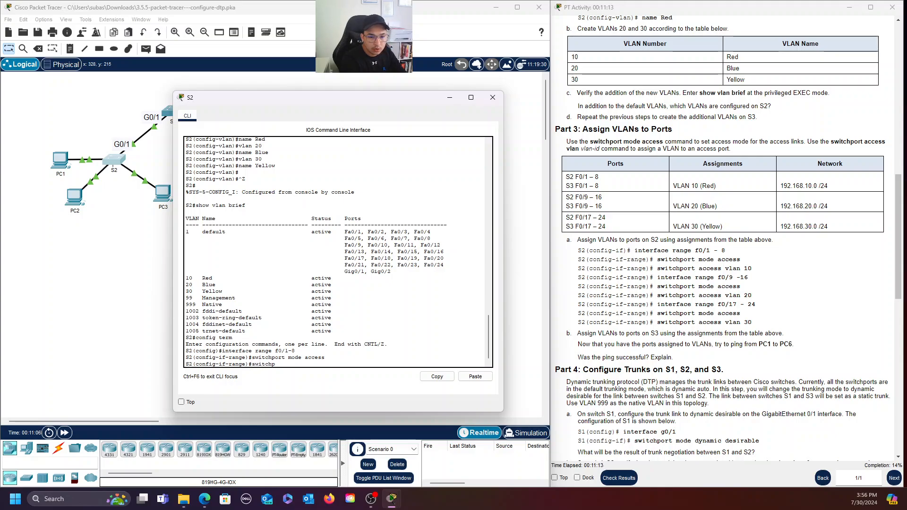
pyautogui.write('ort acces')
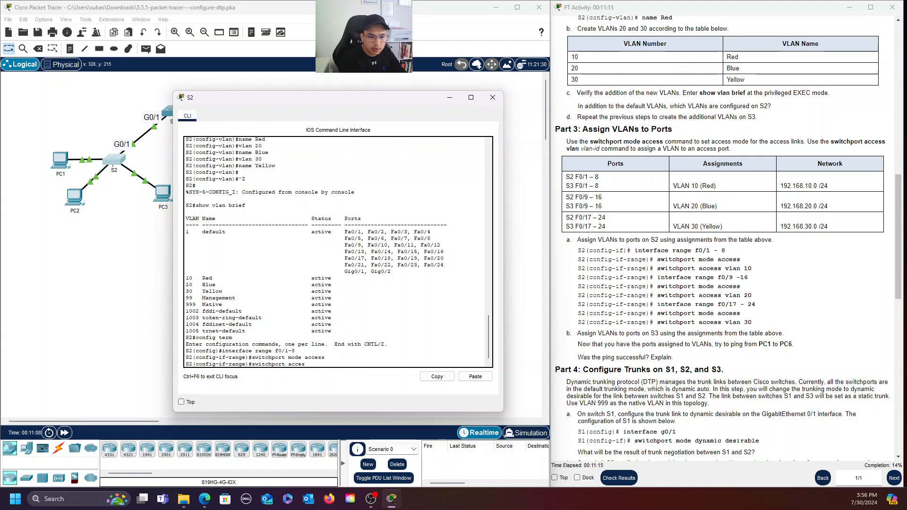
pyautogui.write('s vlan 1')
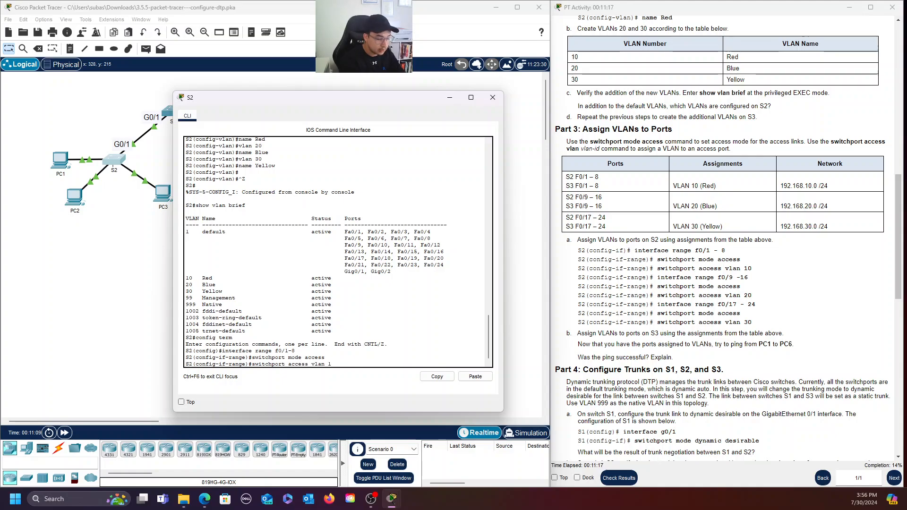
pyautogui.write('0')
pyautogui.press('Return')
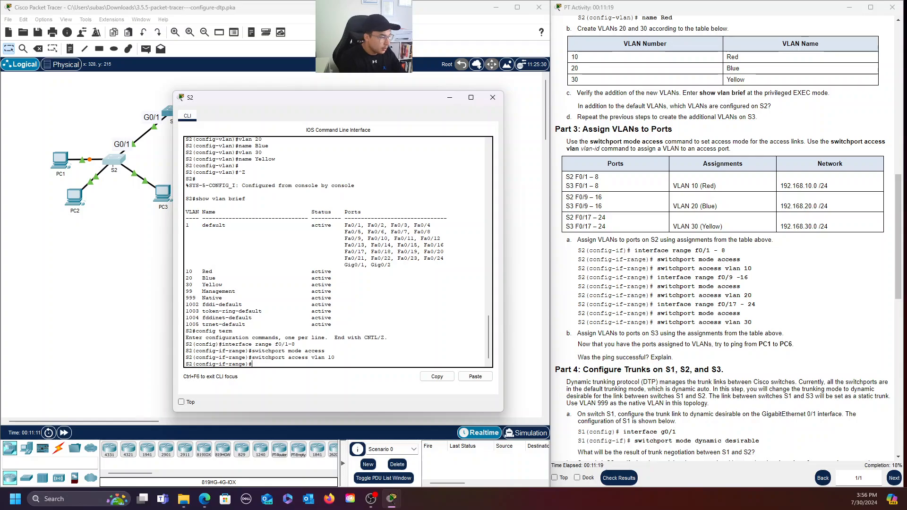
# Select the interface range f0/9-16 on S2, including the range keyword in the interface command.
pyautogui.write('interface f')
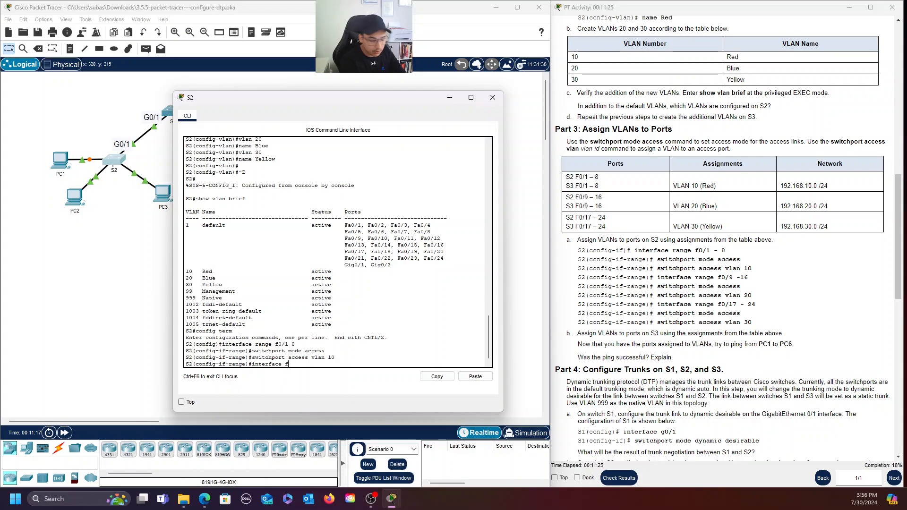
pyautogui.write('/')
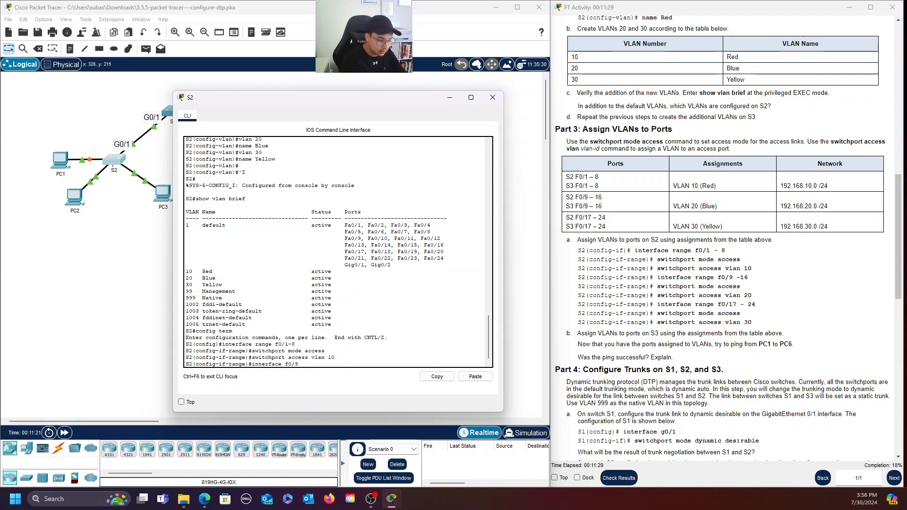
pyautogui.write('9-16')
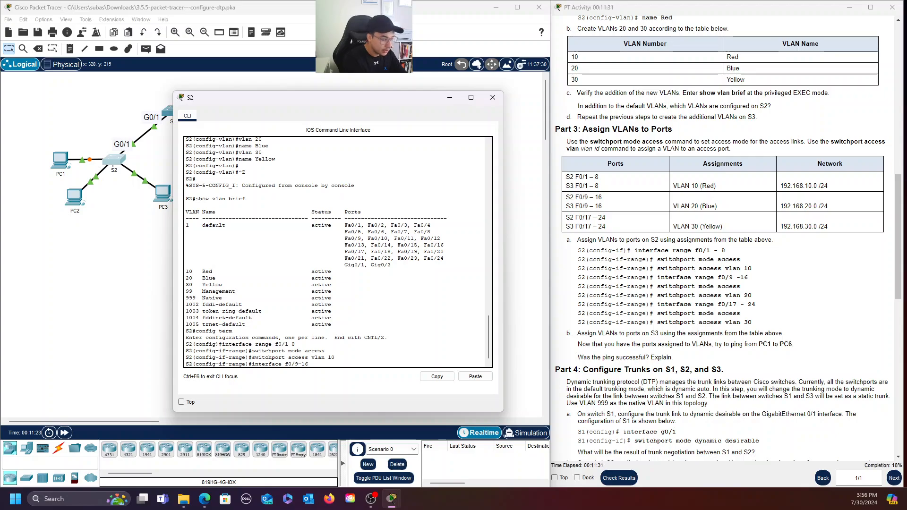
pyautogui.press('Return')
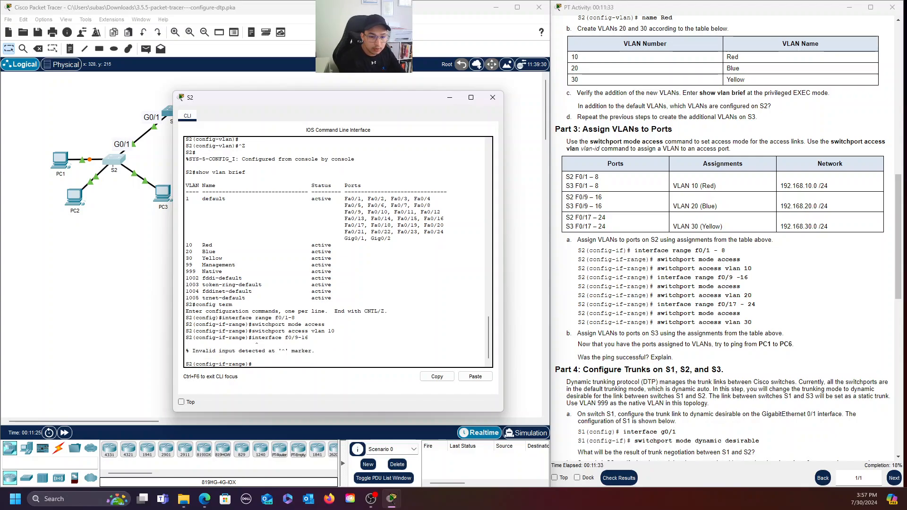
pyautogui.press('Up')
pyautogui.press('Left')
pyautogui.press('Left')
pyautogui.press('Left')
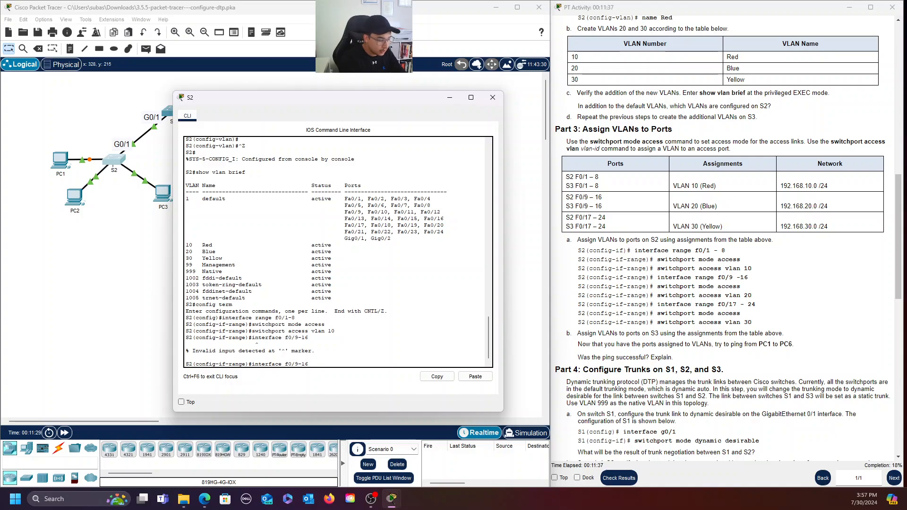
pyautogui.write('range')
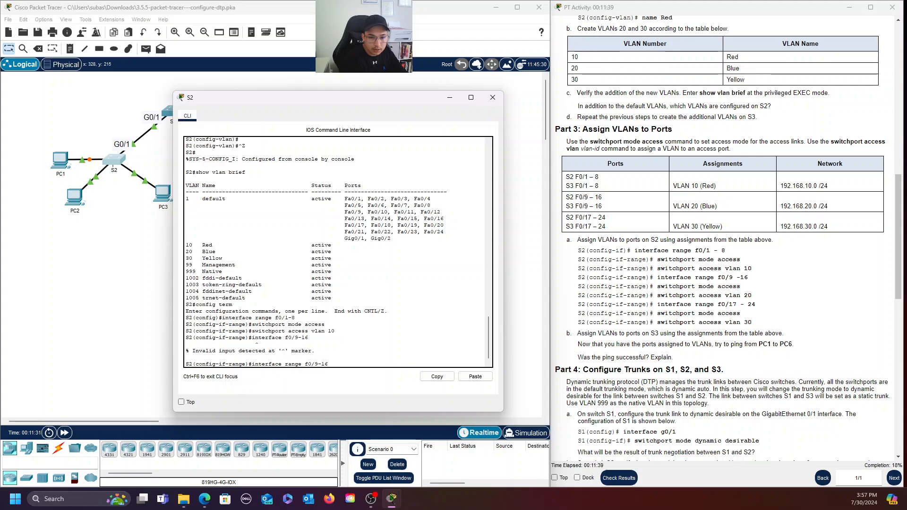
pyautogui.press('Return')
# Set ports f0/9-16 on S2 to access mode with switchport mode access.
pyautogui.write('swi')
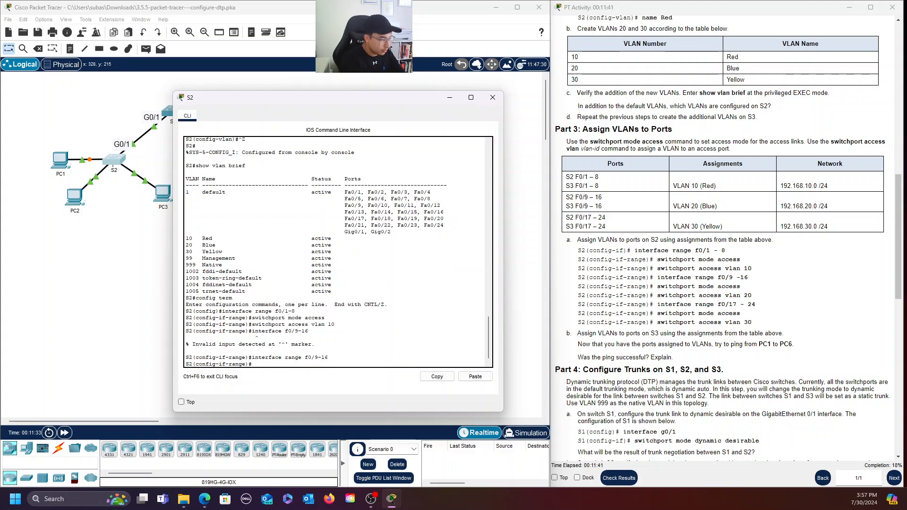
pyautogui.write('tchp')
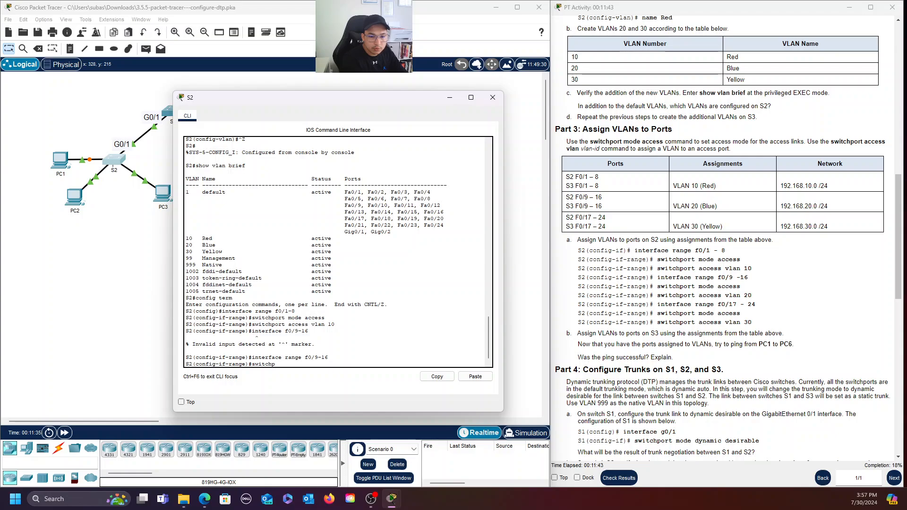
pyautogui.write('ort mode')
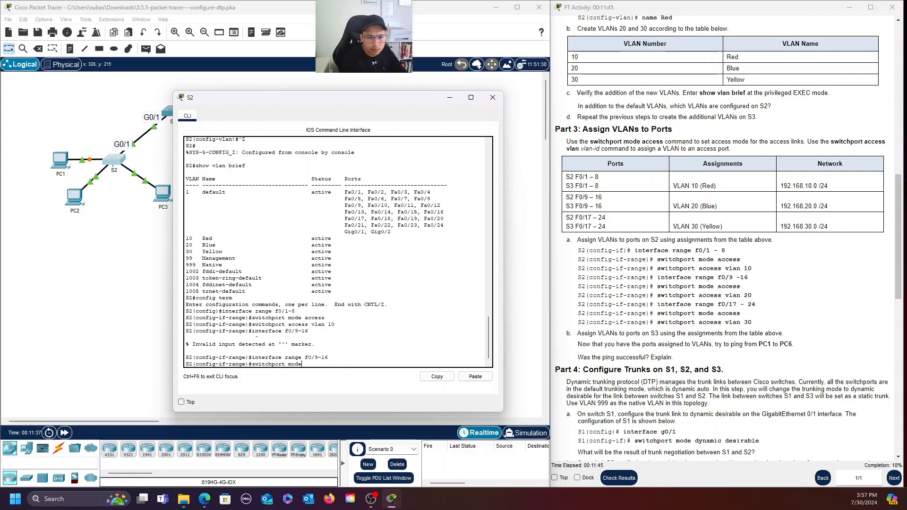
pyautogui.write(' access')
pyautogui.press('Return')
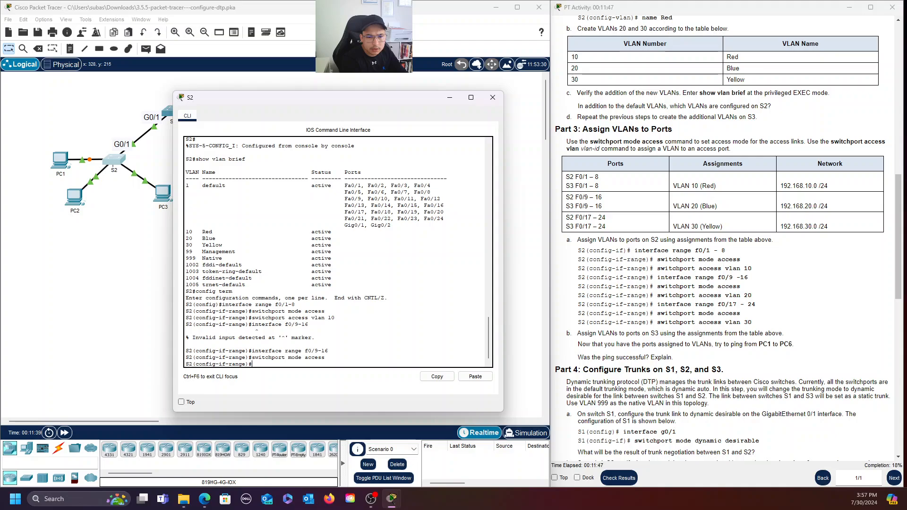
# Assign ports f0/9-16 on S2 to VLAN 20 with switchport access vlan 20.
pyautogui.write('switchport ')
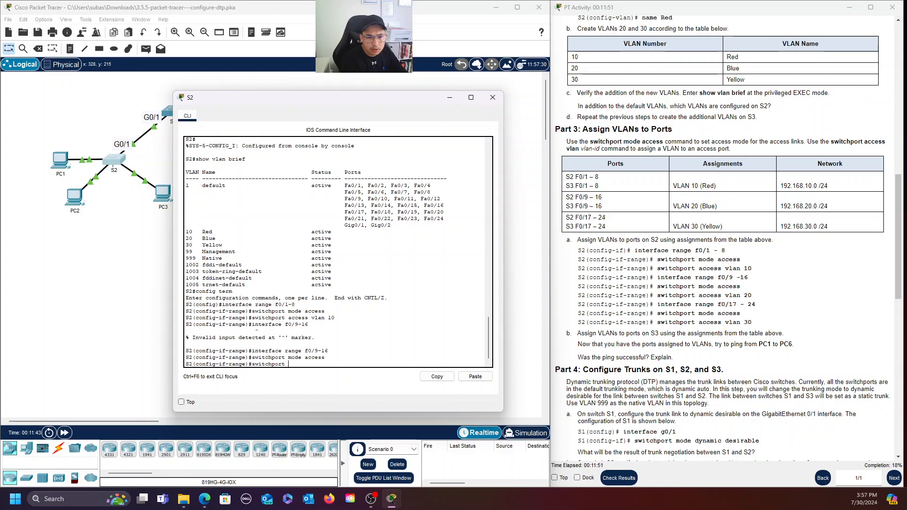
pyautogui.write('access vlan ')
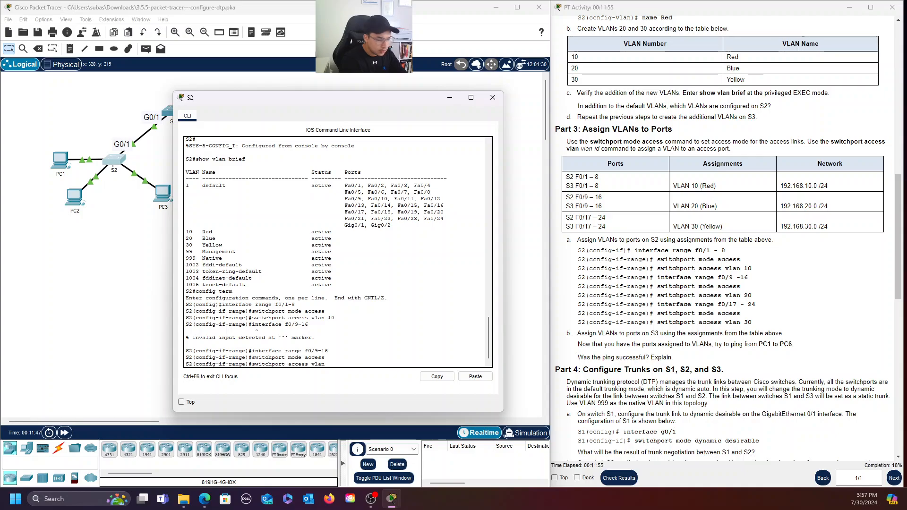
pyautogui.write('20')
pyautogui.press('Return')
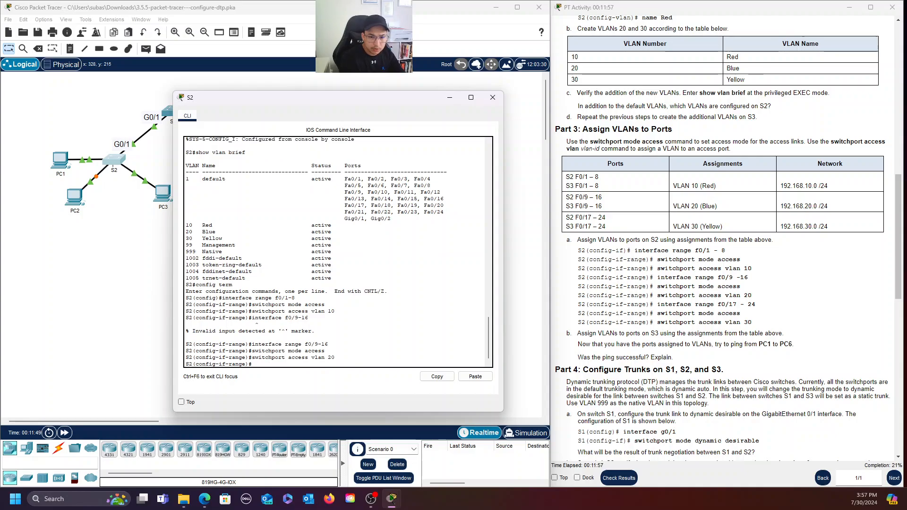
# Select the interface range f0/17-24 on S2 with the interface range command.
pyautogui.write('inter')
pyautogui.press('Tab')
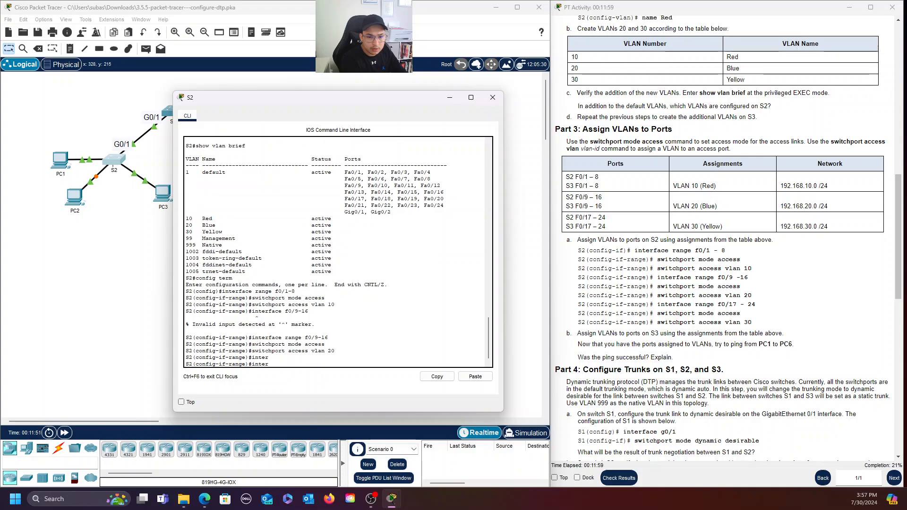
pyautogui.write('face')
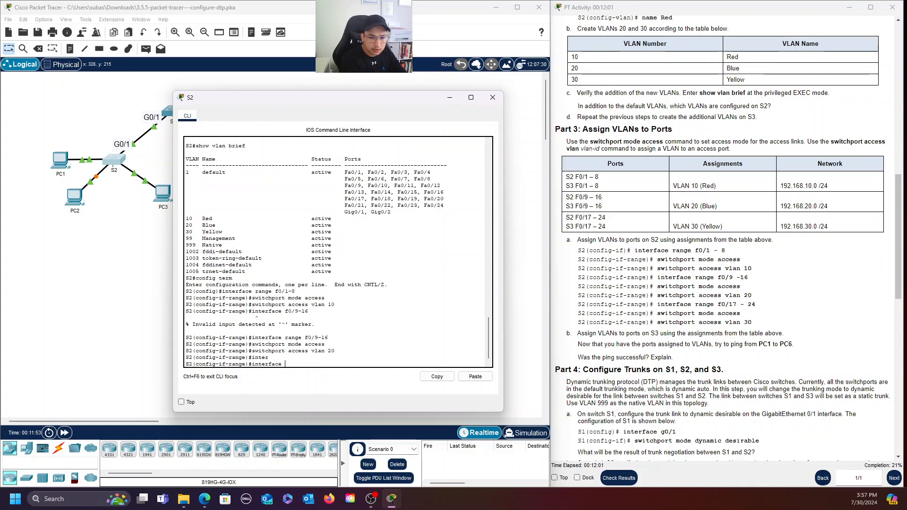
pyautogui.write(' range f0/')
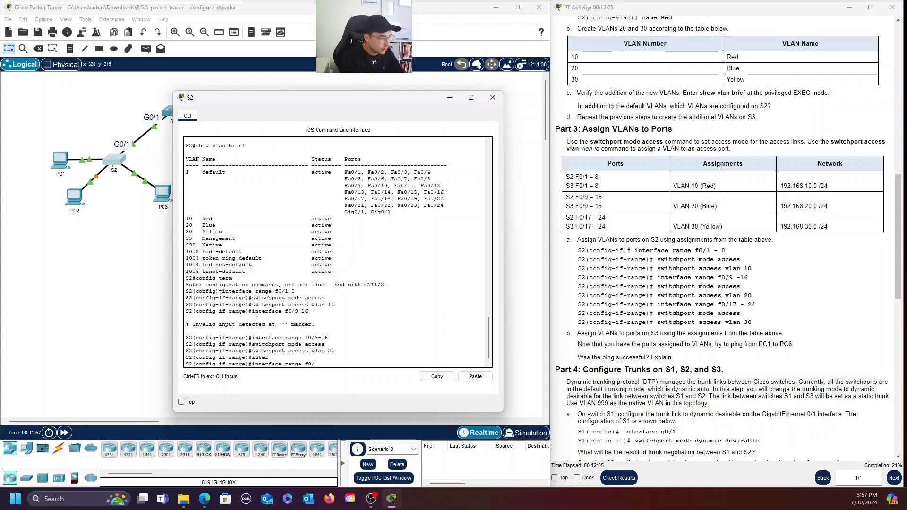
pyautogui.write('17-')
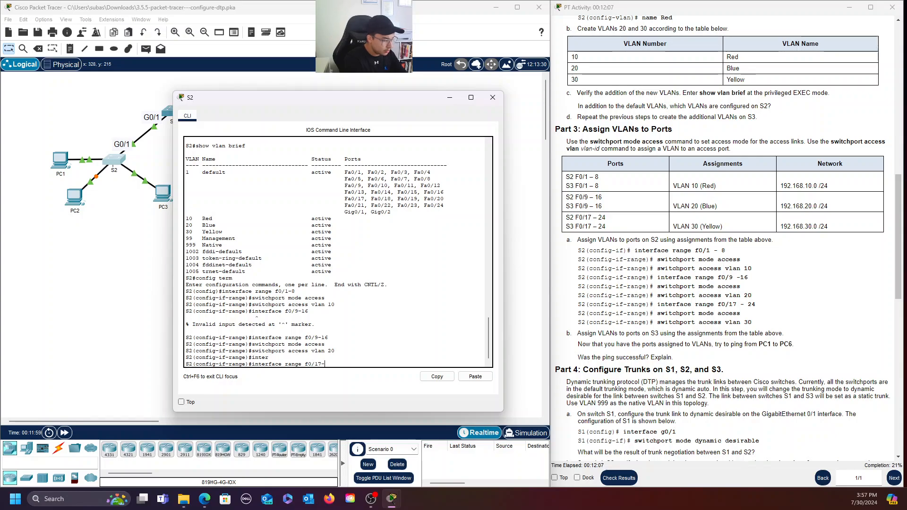
pyautogui.write('24')
pyautogui.press('Return')
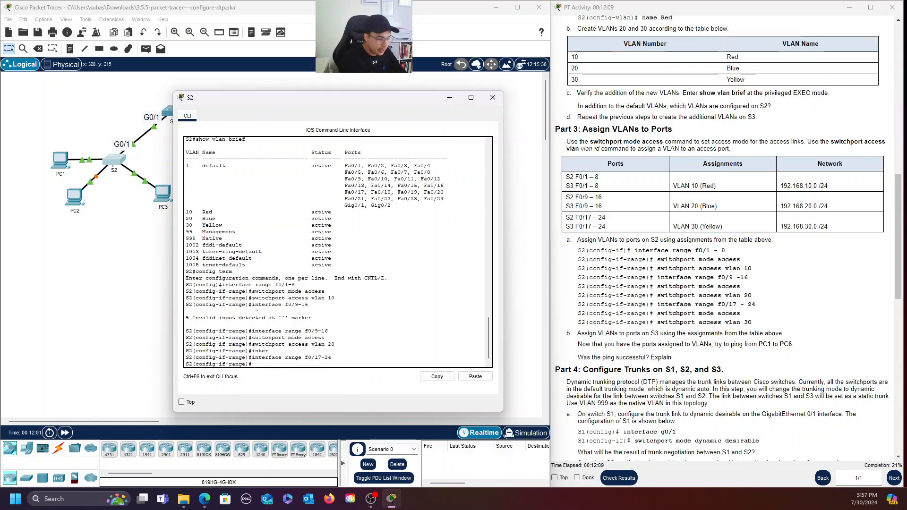
# Set ports f0/17-24 on S2 to access mode with switchport mode access.
pyautogui.write('swi')
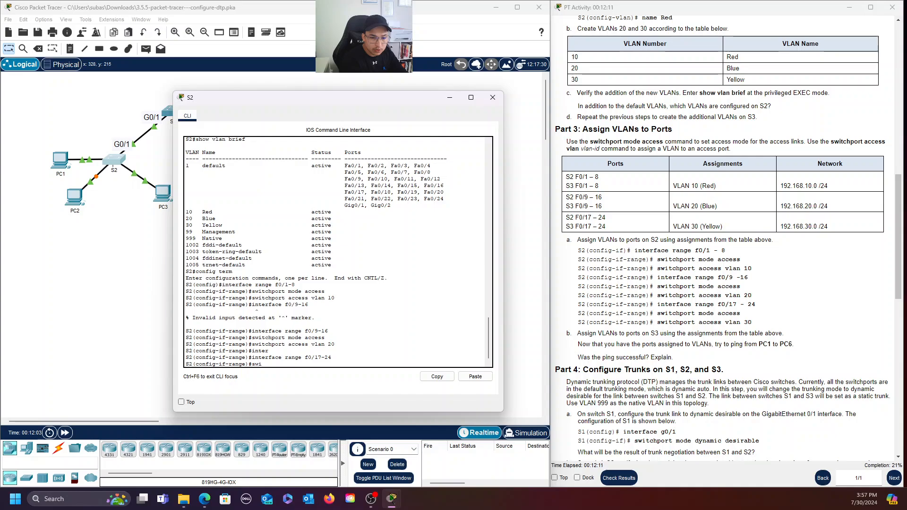
pyautogui.write('tchport mdo')
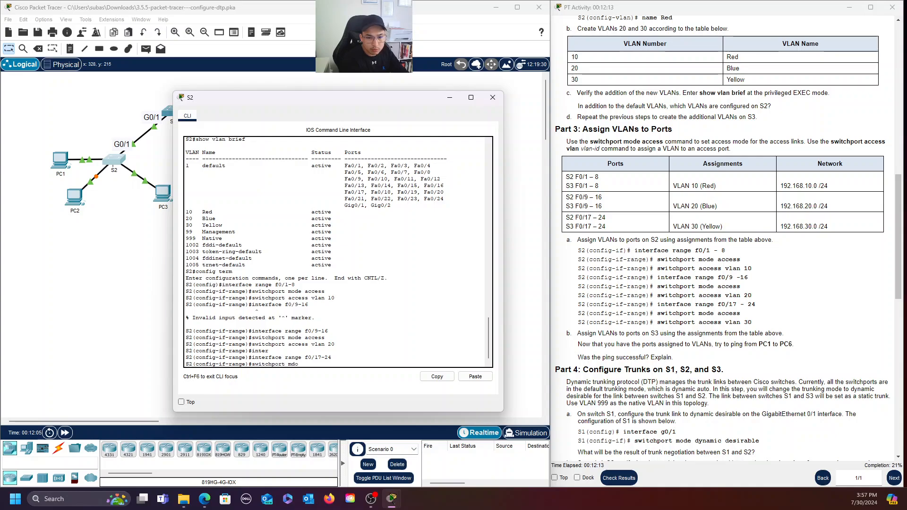
pyautogui.write('e access')
pyautogui.press('Return')
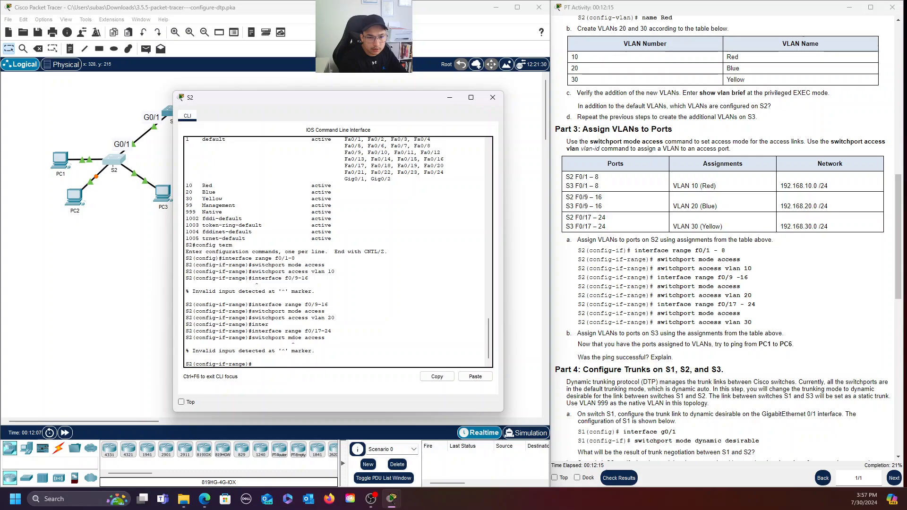
pyautogui.press('Up')
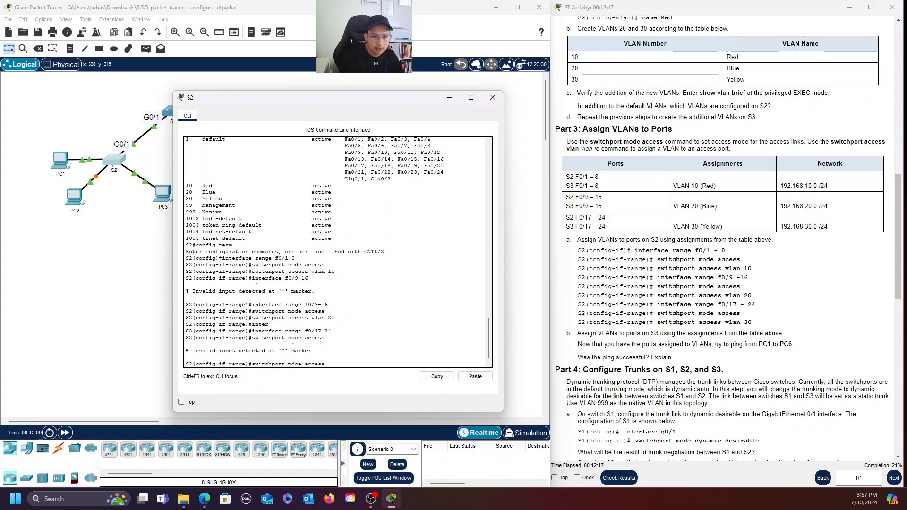
pyautogui.press('Left')
pyautogui.press('Left')
pyautogui.press('Left')
pyautogui.press('Left')
pyautogui.press('Left')
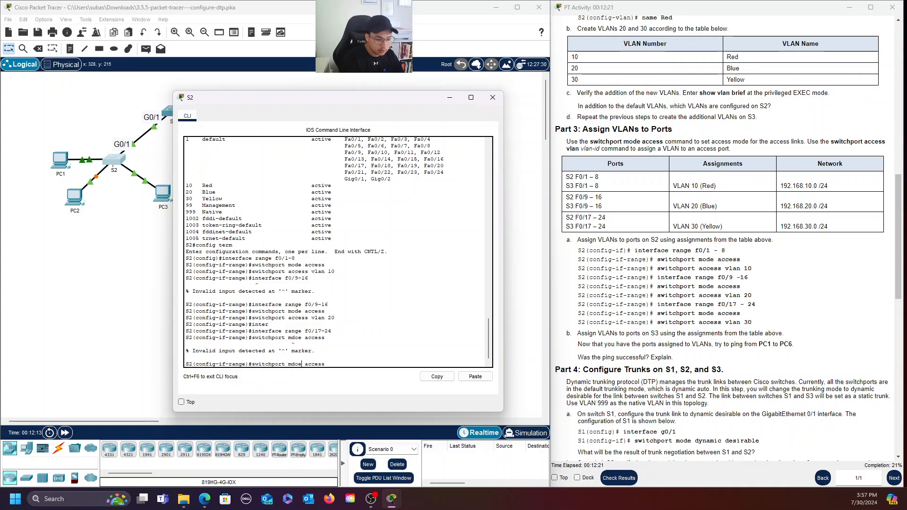
pyautogui.press('BackSpace')
pyautogui.press('BackSpace')
pyautogui.press('BackSpace')
pyautogui.write('ode')
pyautogui.press('Return')
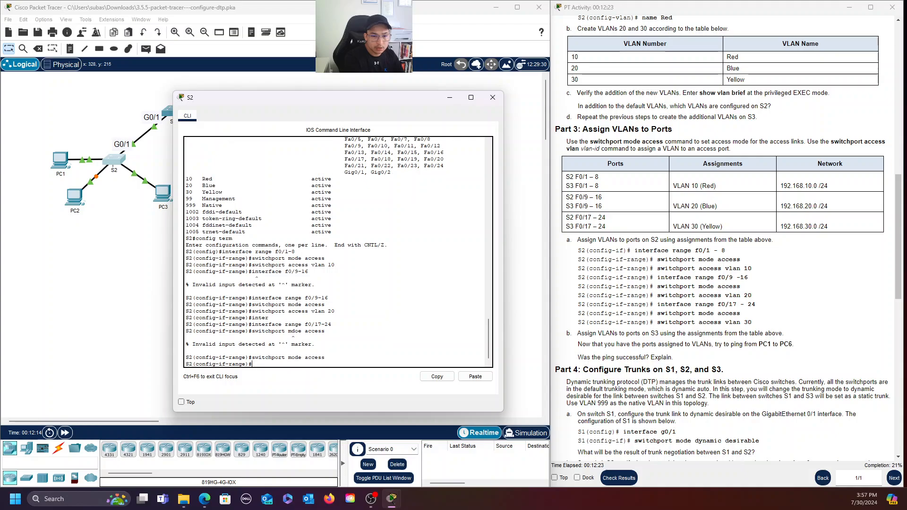
# Assign ports f0/17-24 on S2 to VLAN 30 with switchport access vlan 30.
pyautogui.write('swit')
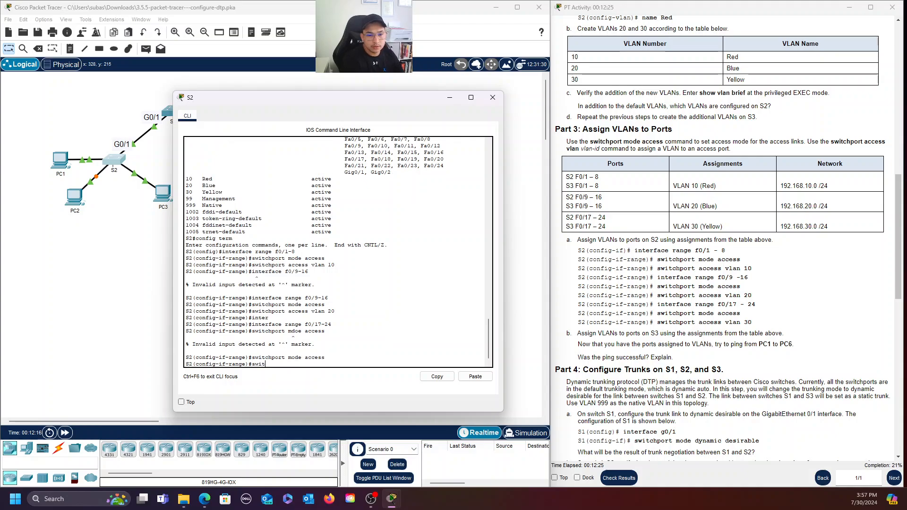
pyautogui.write('chport')
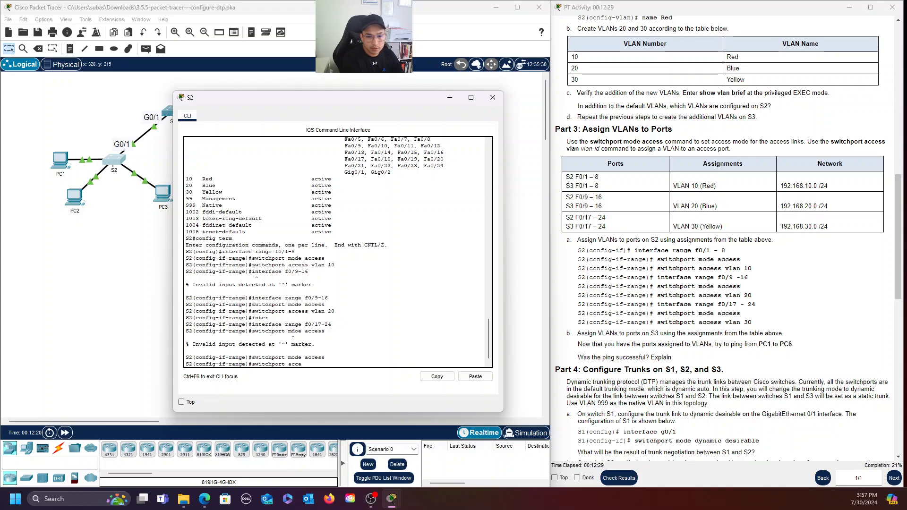
pyautogui.write(' access vlan 30')
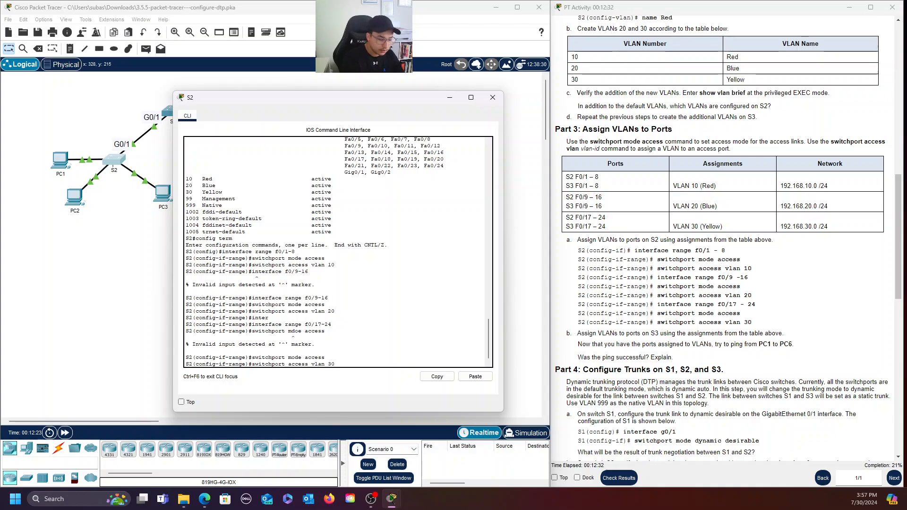
pyautogui.press('Return')
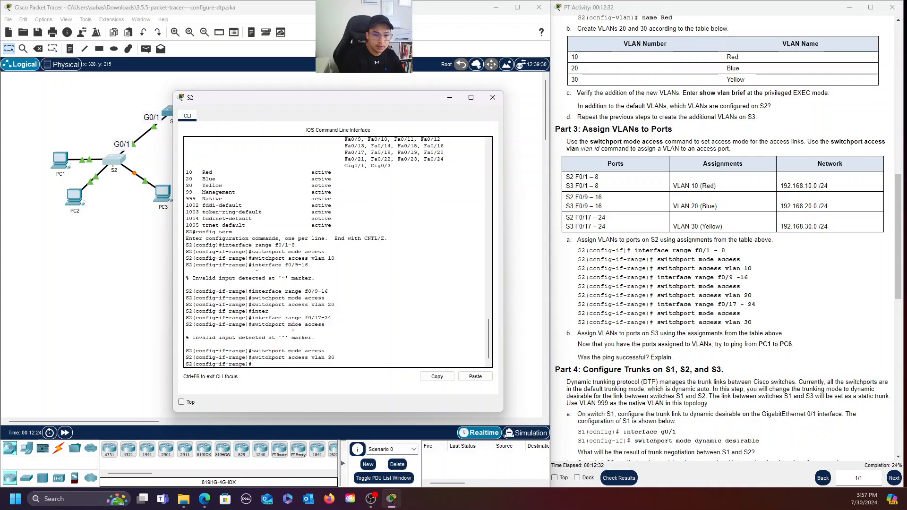
# Close the S2 console, open the S3 command line and enter global configuration mode with config term.
pyautogui.click(496, 99)
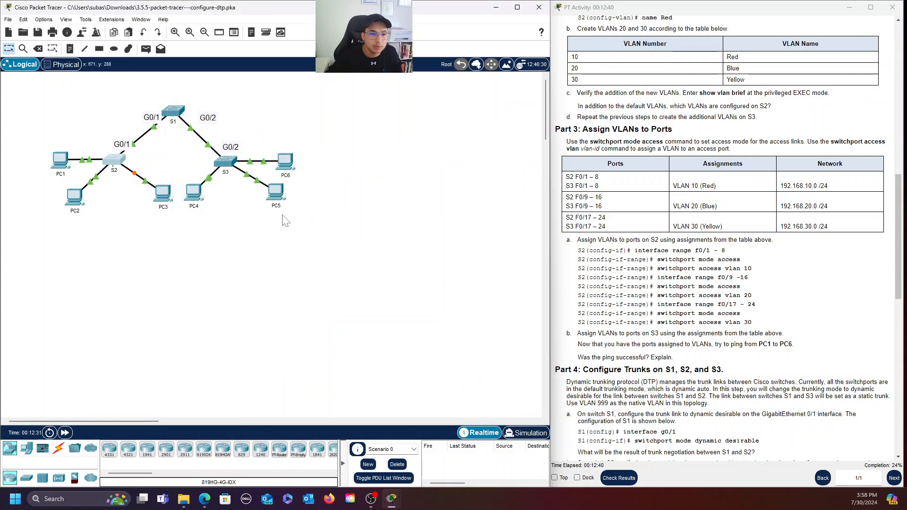
pyautogui.click(225, 160)
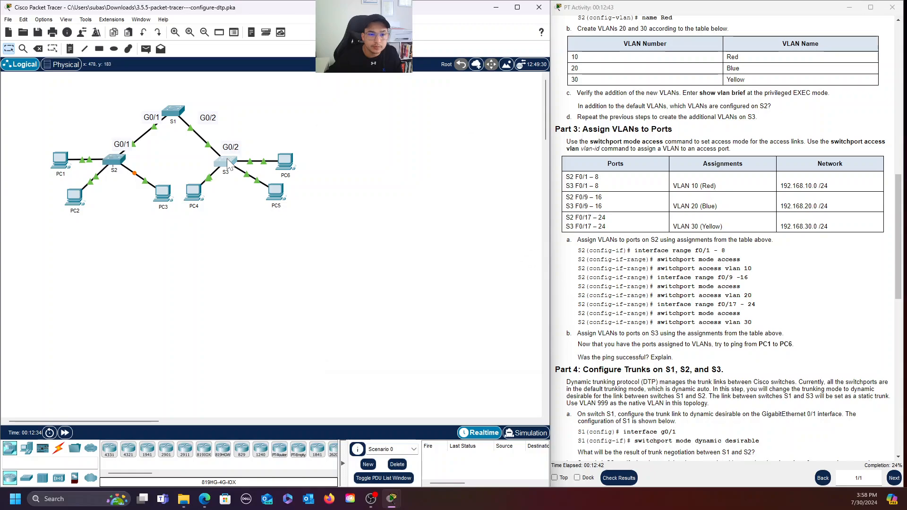
pyautogui.moveTo(585, 89); pyautogui.dragTo(487, 77)
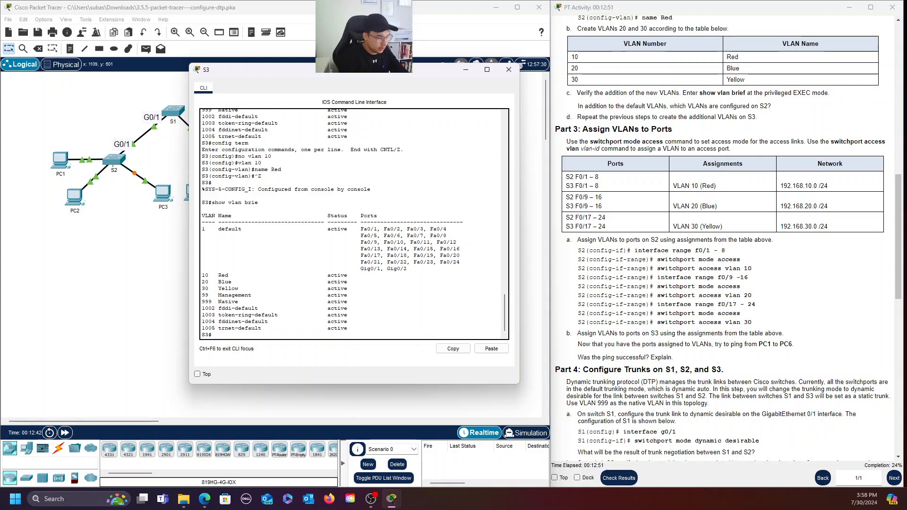
pyautogui.write('config term')
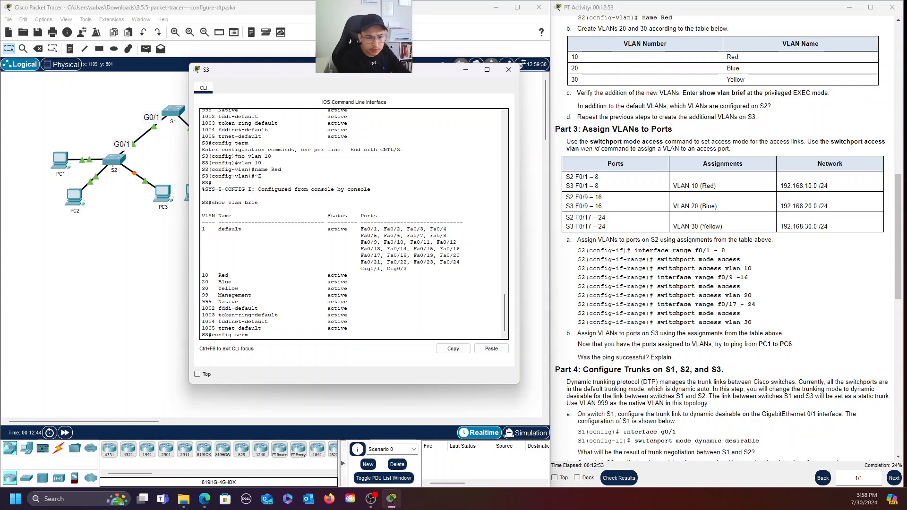
pyautogui.press('Return')
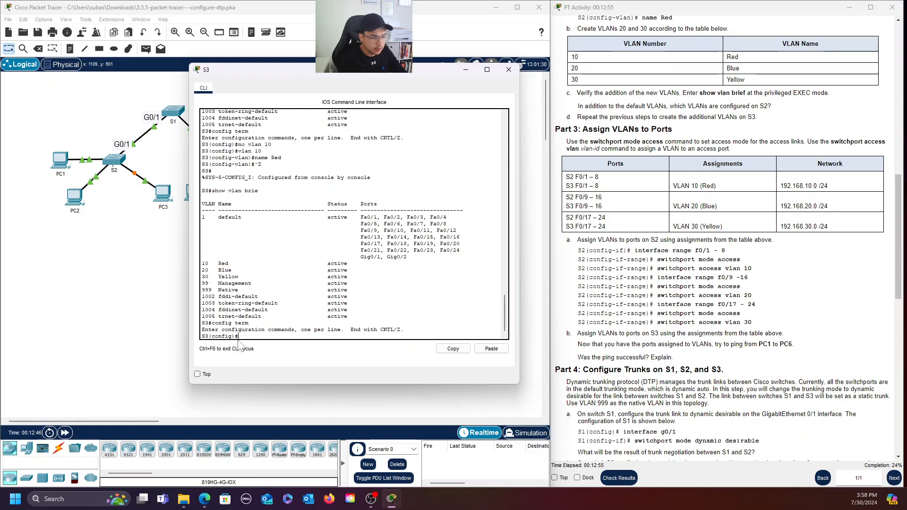
# Select the interface range f0/1-8 on S3 with the interface range command.
pyautogui.write('interface rnage')
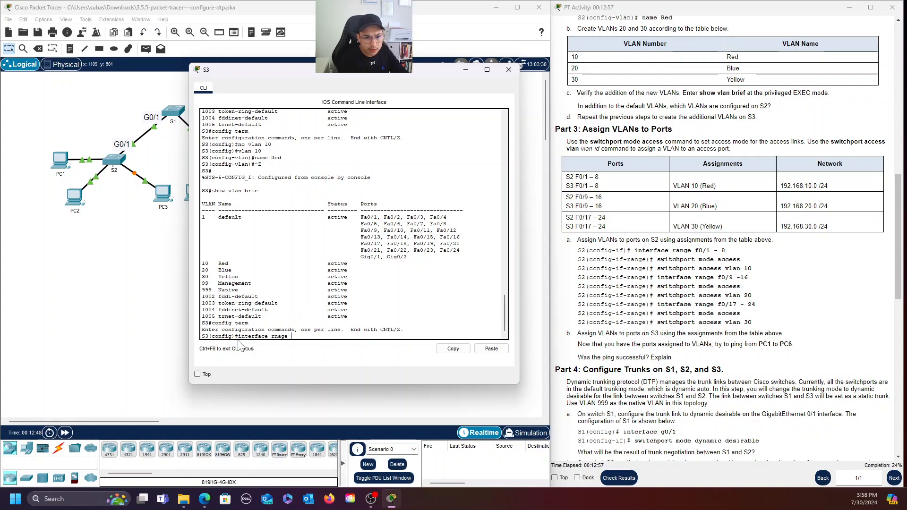
pyautogui.press('BackSpace')
pyautogui.press('BackSpace')
pyautogui.press('BackSpace')
pyautogui.press('BackSpace')
pyautogui.press('BackSpace')
pyautogui.write('agne')
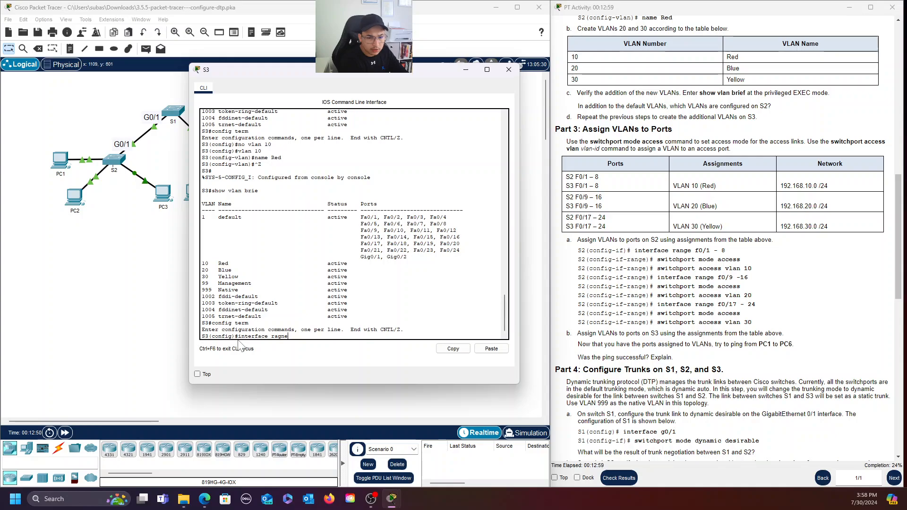
pyautogui.press('BackSpace')
pyautogui.press('BackSpace')
pyautogui.press('BackSpace')
pyautogui.write('nge')
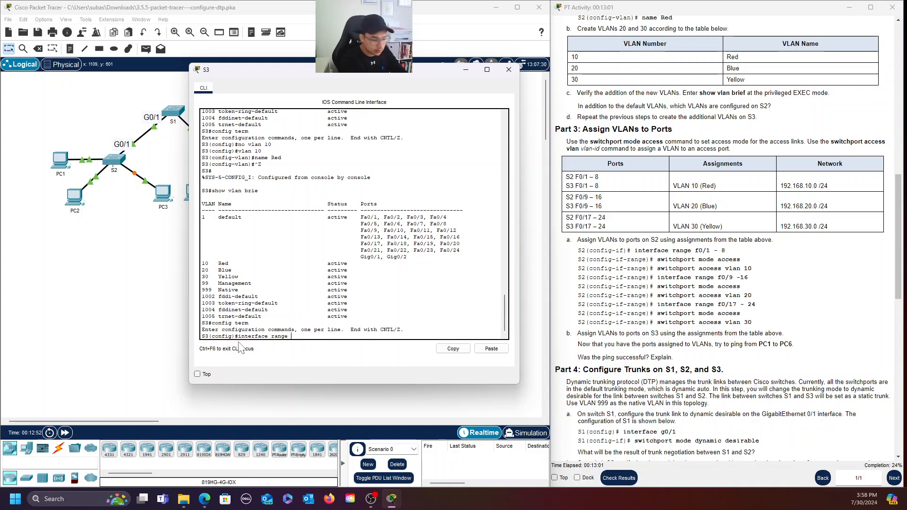
pyautogui.write(' f0')
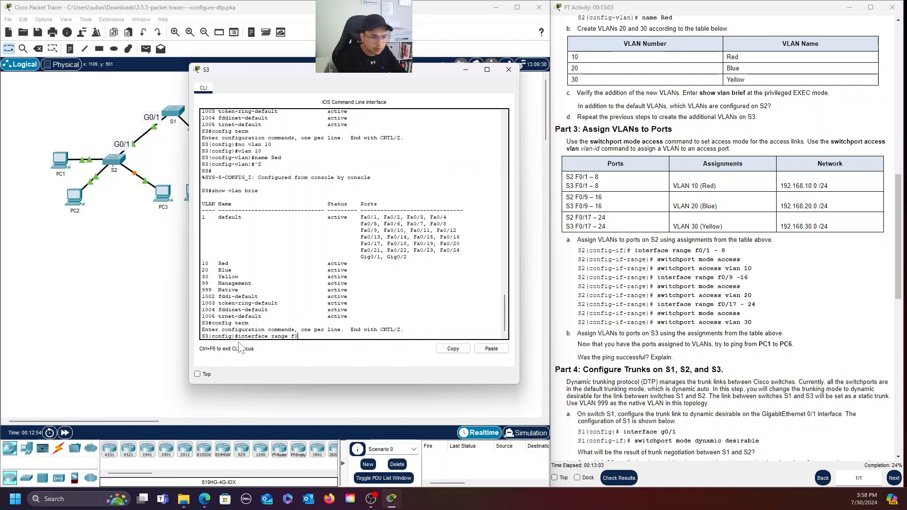
pyautogui.write('/1-')
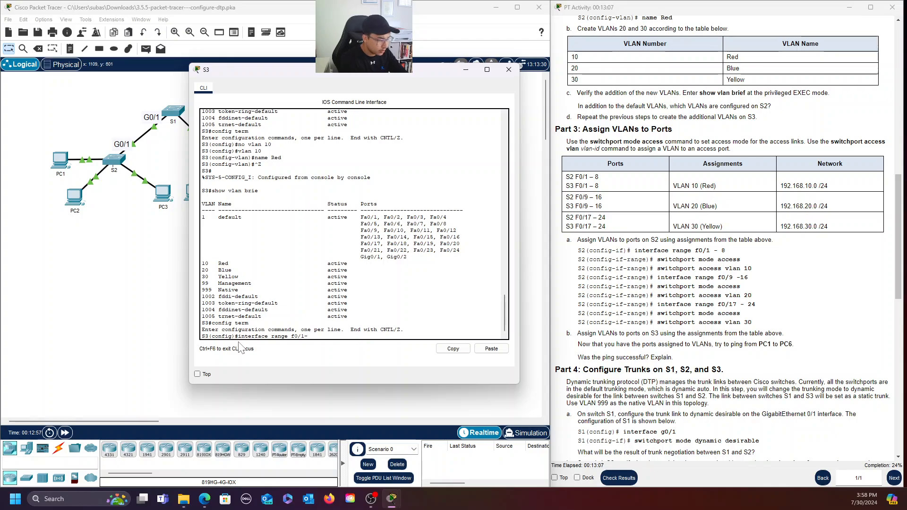
pyautogui.write('8')
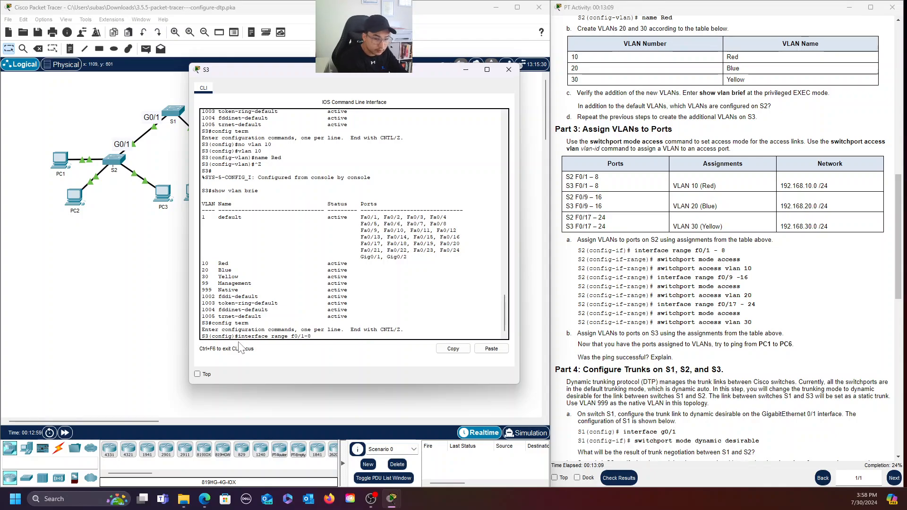
pyautogui.press('Return')
# Set ports f0/1-8 on S3 to access mode and assign them to VLAN 10 with switchport commands.
pyautogui.write('switch')
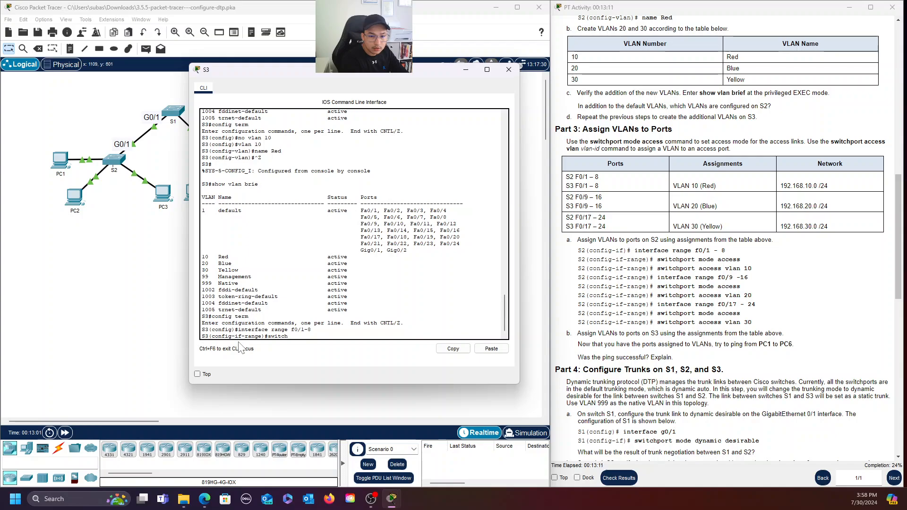
pyautogui.write('port mode access')
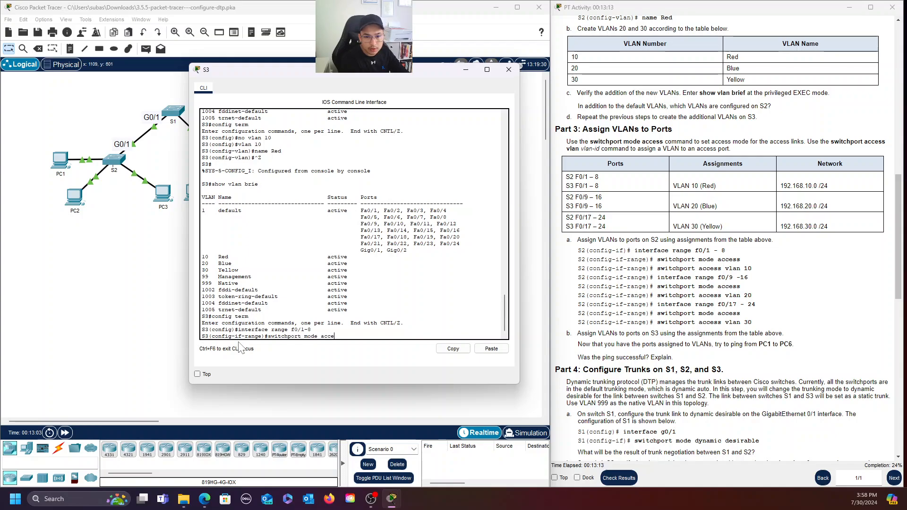
pyautogui.press('Return')
pyautogui.write('switchport a')
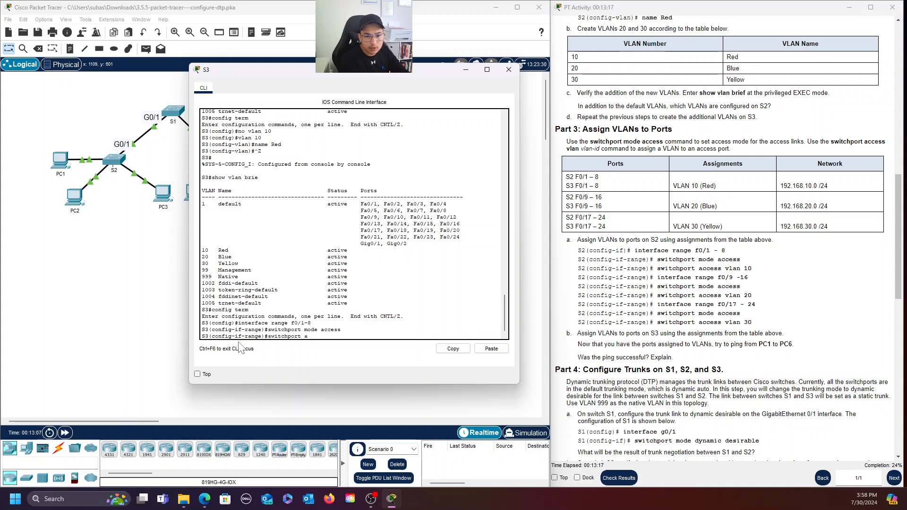
pyautogui.write('ccess vlan 10')
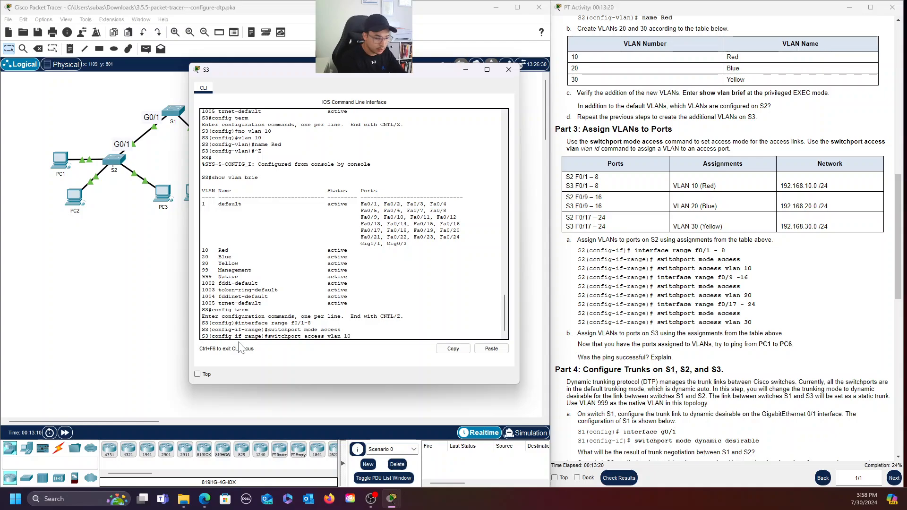
pyautogui.press('Return')
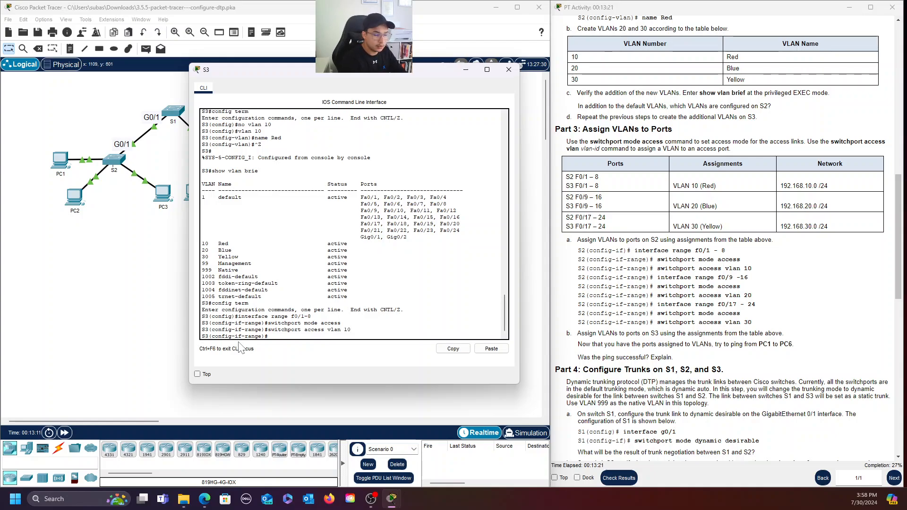
# Select the interface range f0/9-16 on S3 by reusing the earlier interface range command.
pyautogui.press('Up')
pyautogui.press('Up')
pyautogui.press('Up')
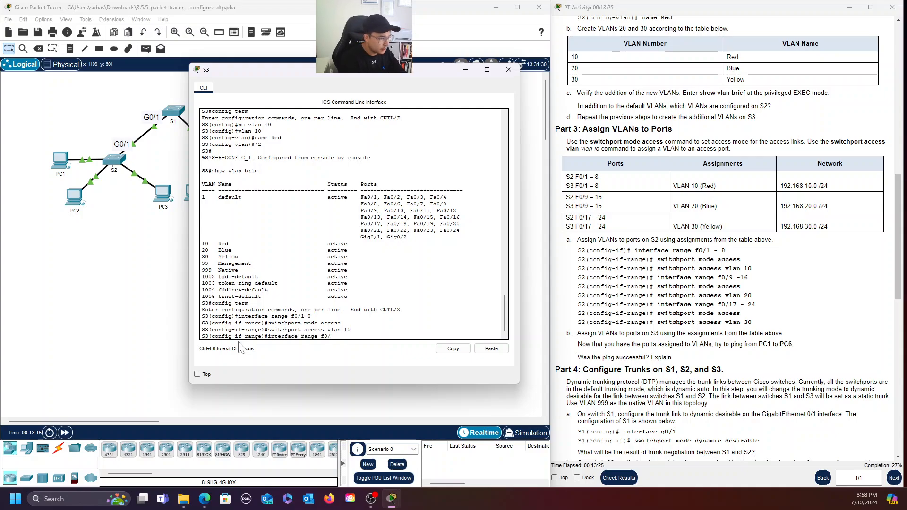
pyautogui.write('-')
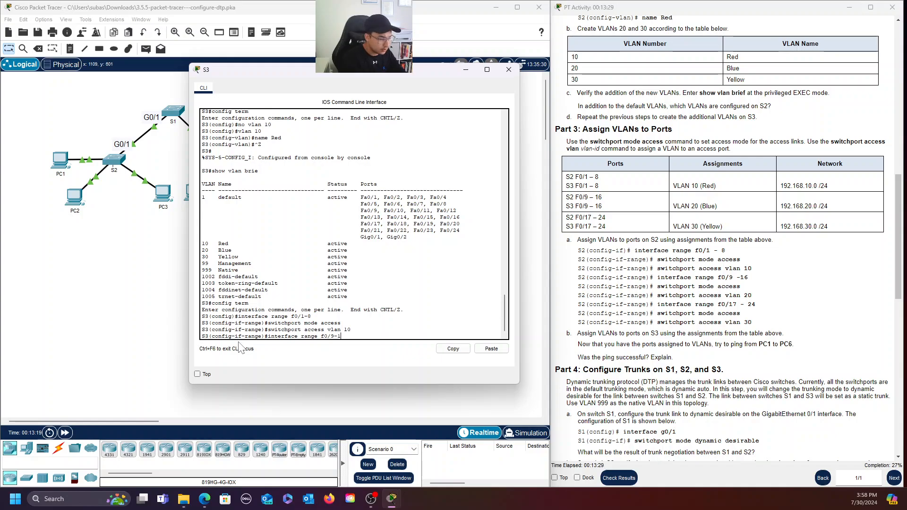
pyautogui.write('16')
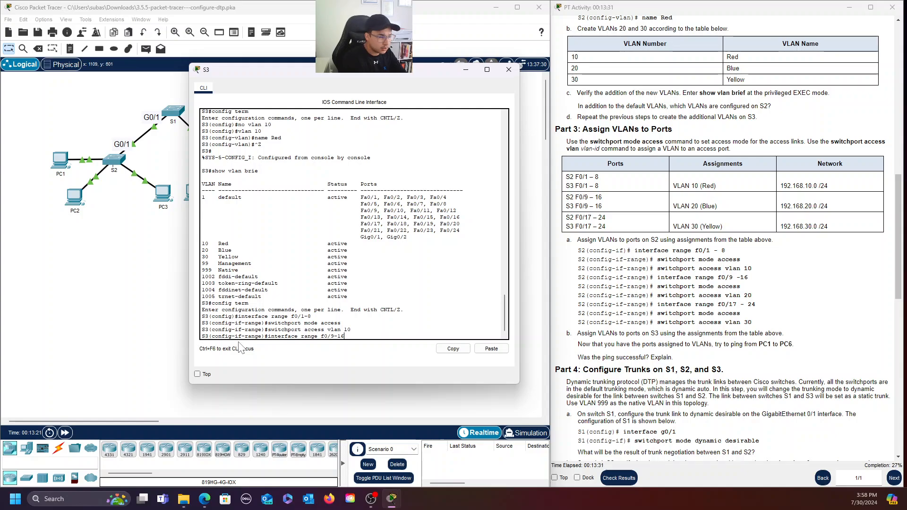
pyautogui.press('Return')
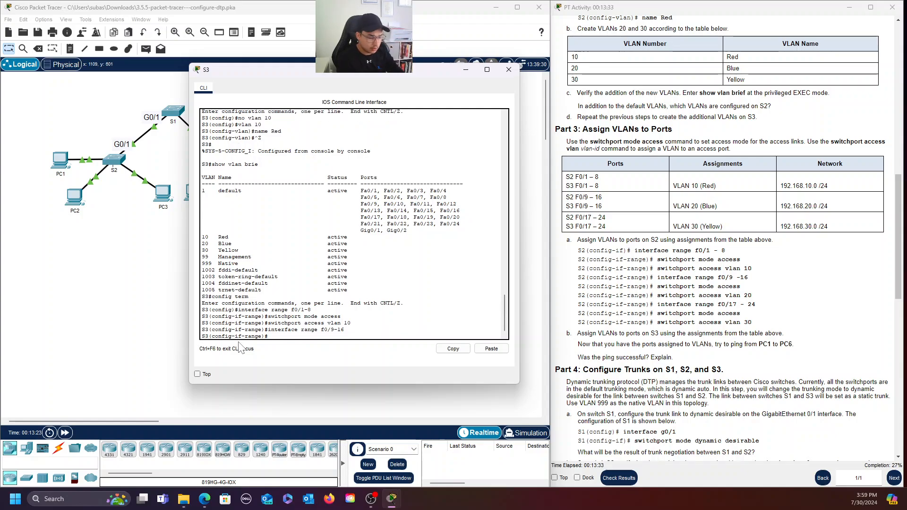
# Set ports f0/9-16 on S3 to access mode and assign them to VLAN 20 with switchport commands.
pyautogui.write('switchport mode access')
pyautogui.press('Return')
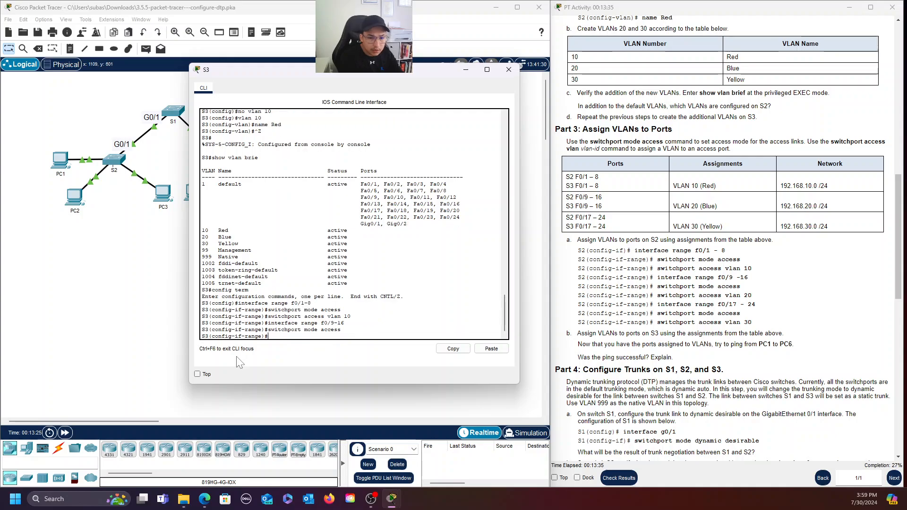
pyautogui.press('Up')
pyautogui.press('Up')
pyautogui.press('Up')
pyautogui.press('BackSpace')
pyautogui.press('BackSpace')
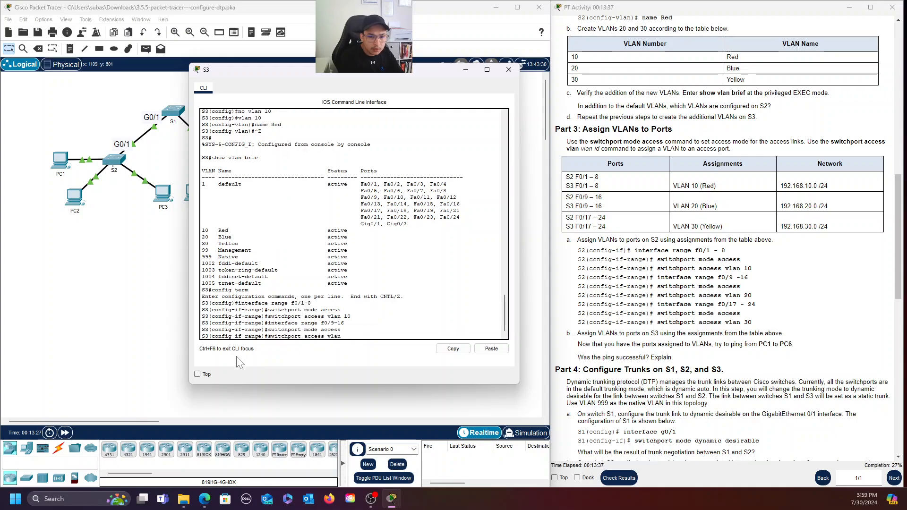
pyautogui.write('20')
pyautogui.press('Return')
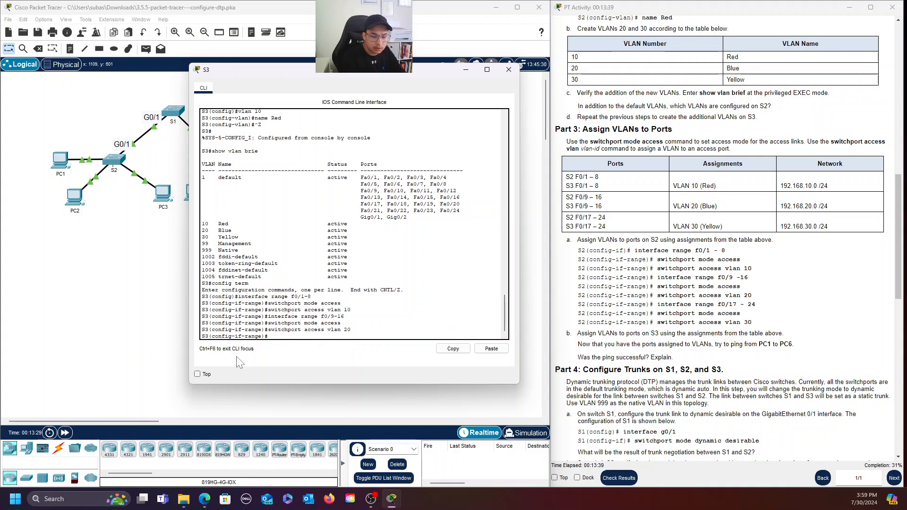
# Select the interface range f0/17-24 on S3 by editing the earlier interface range command.
pyautogui.press('Up')
pyautogui.press('Up')
pyautogui.press('Up')
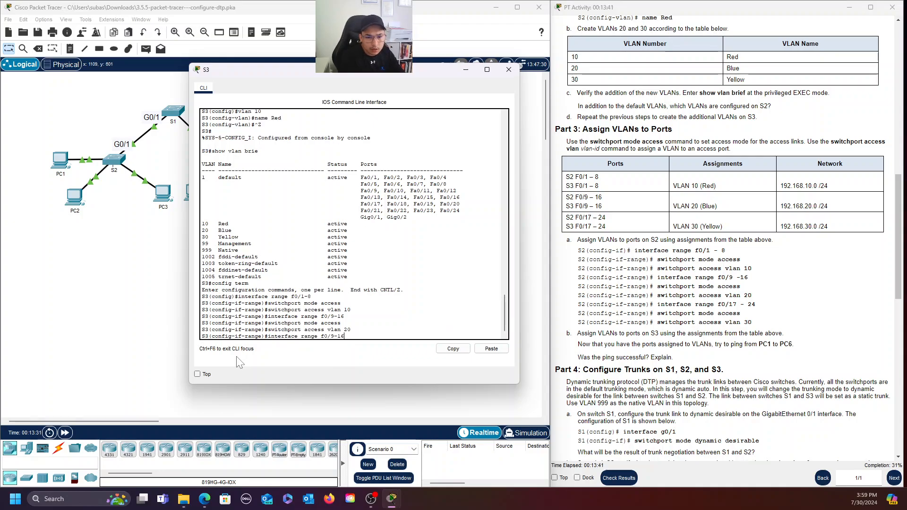
pyautogui.press('BackSpace')
pyautogui.press('BackSpace')
pyautogui.press('BackSpace')
pyautogui.press('BackSpace')
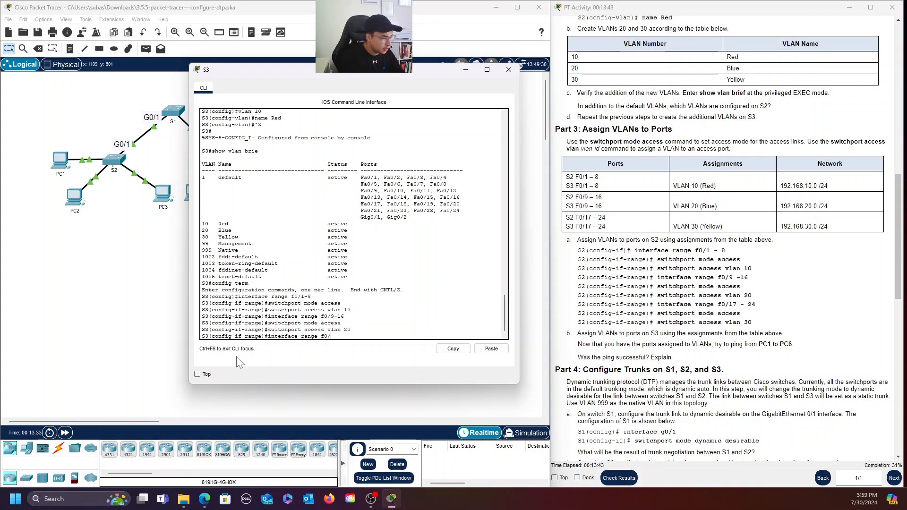
pyautogui.write('17-')
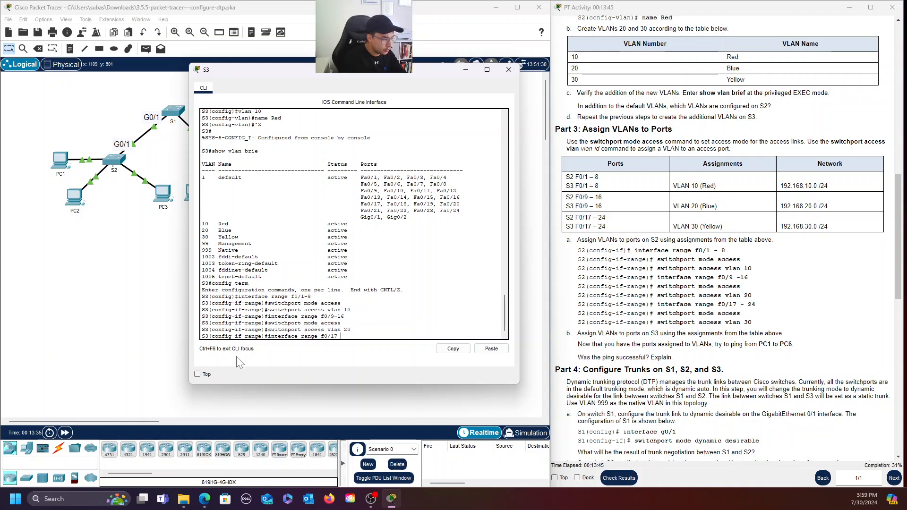
pyautogui.write('24')
pyautogui.press('Return')
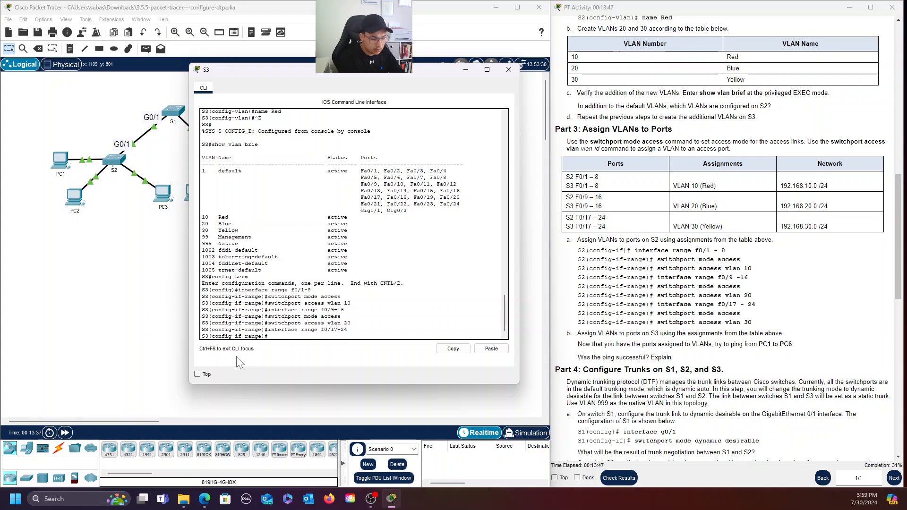
# Set ports f0/17-24 on S3 to access mode, assign them to VLAN 30 with switchport commands, and close the S3 window.
pyautogui.press('Up')
pyautogui.press('Up')
pyautogui.press('Up')
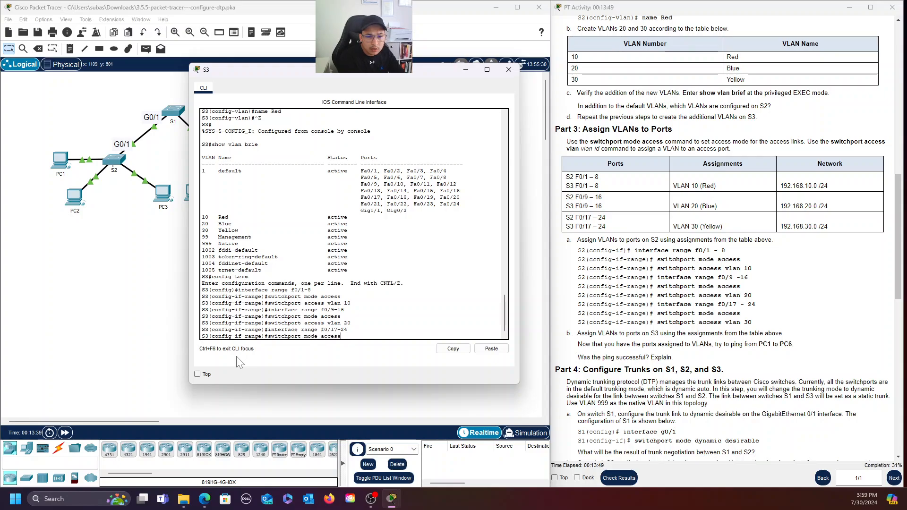
pyautogui.press('Return')
pyautogui.press('Up')
pyautogui.press('Up')
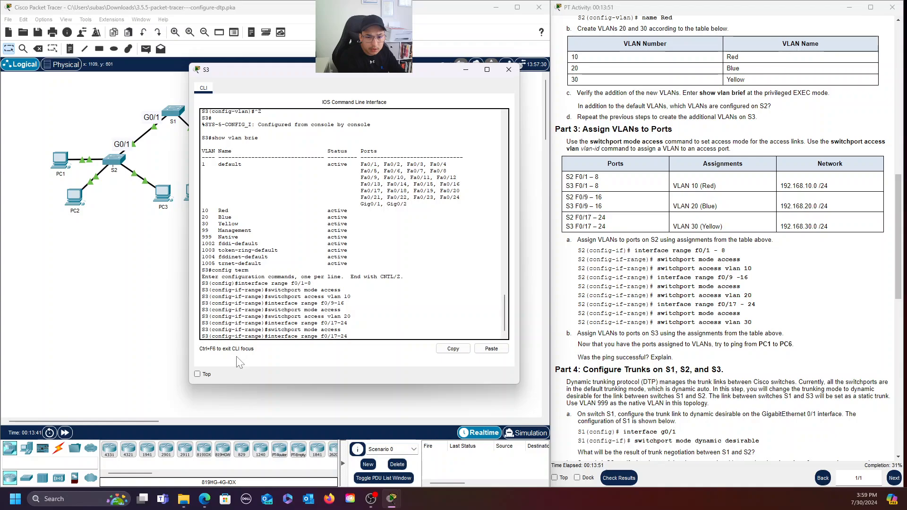
pyautogui.press('Up')
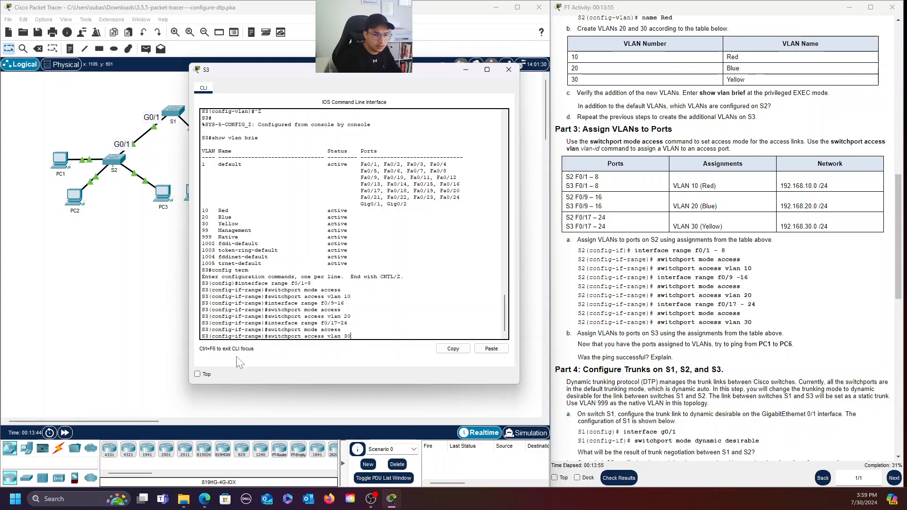
pyautogui.write('30')
pyautogui.press('Return')
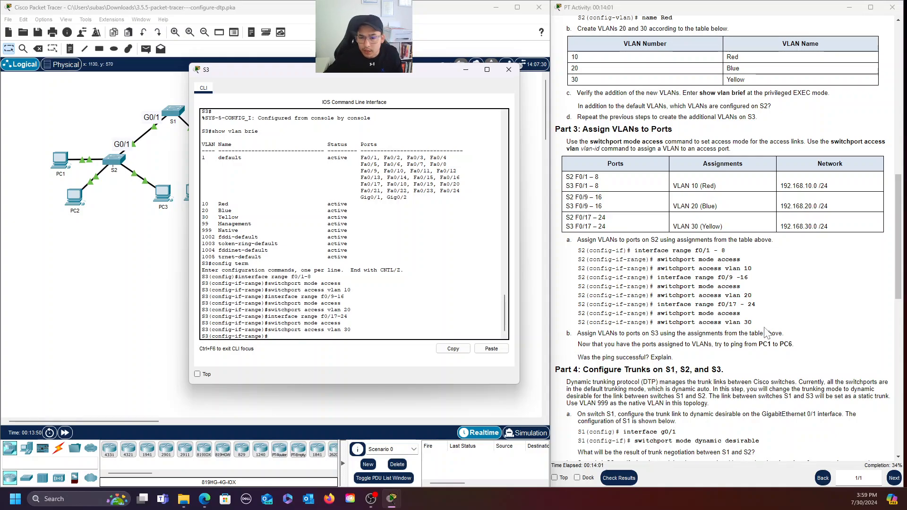
pyautogui.scroll(-1, 767, 332)
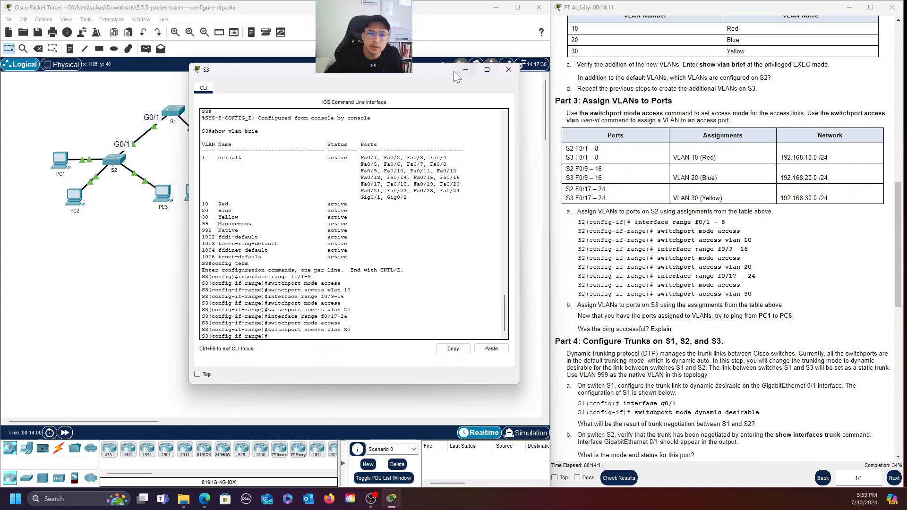
pyautogui.click(509, 70)
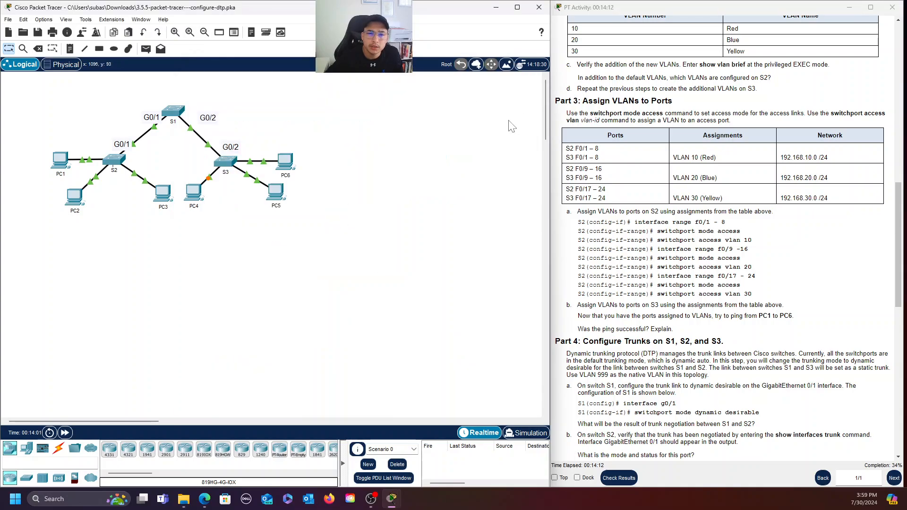
# Ping PC6 at 192.168.10.2 from the command prompt of PC1, then minimize the PC1 window.
pyautogui.click(62, 160)
pyautogui.moveTo(504, 83); pyautogui.dragTo(361, 102)
pyautogui.click(388, 193)
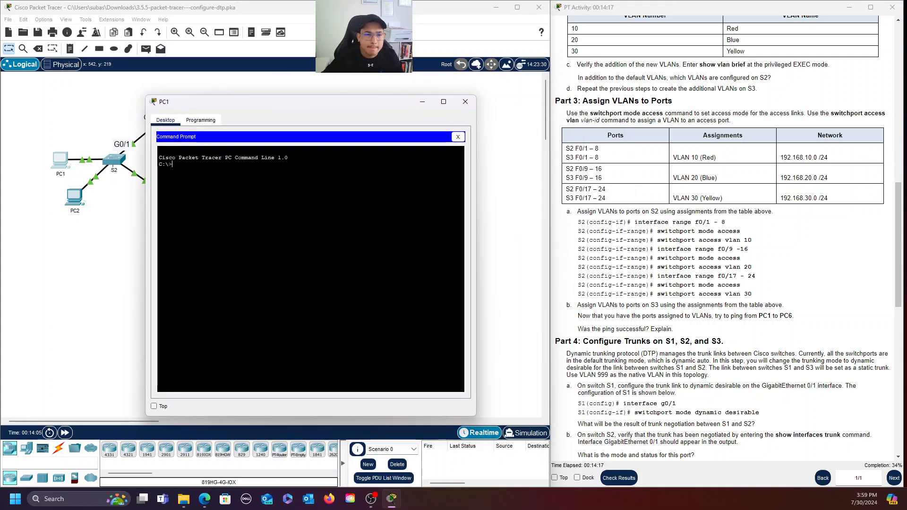
pyautogui.write('ping')
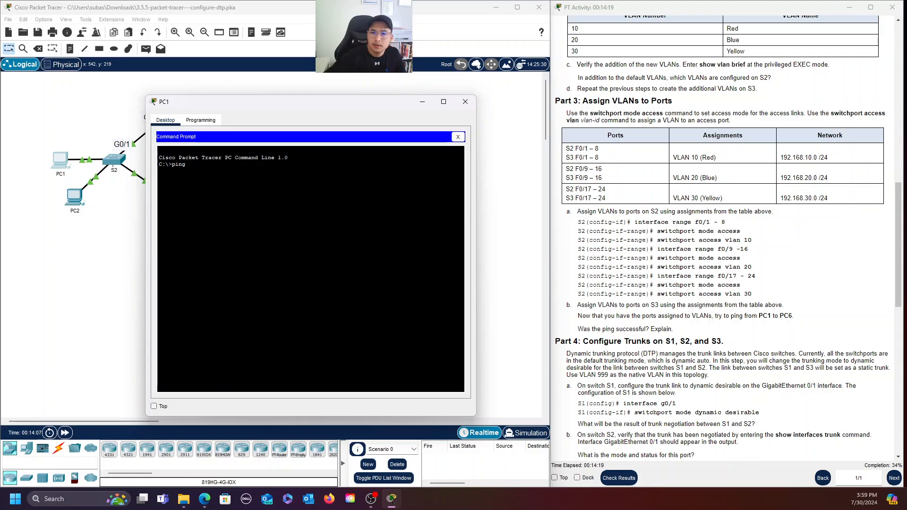
pyautogui.scroll(6, 723, 237)
pyautogui.scroll(6, 723, 236)
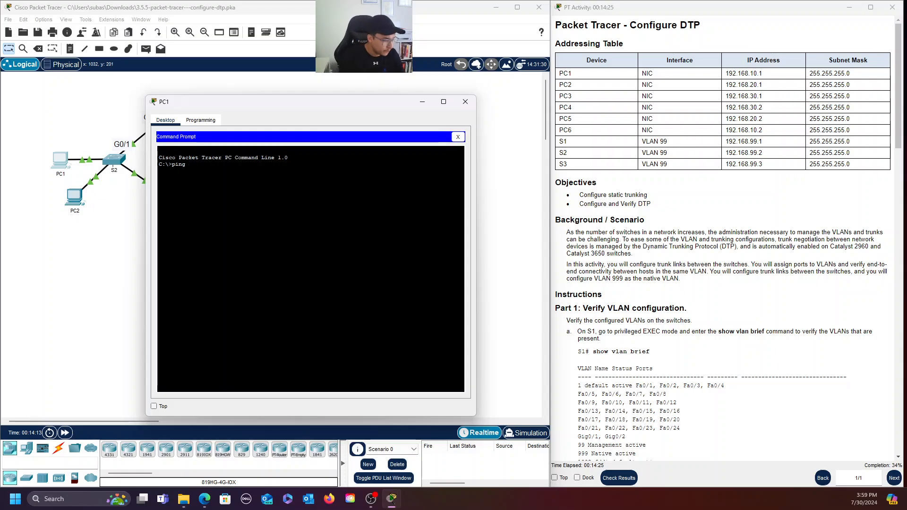
pyautogui.write('192.168.')
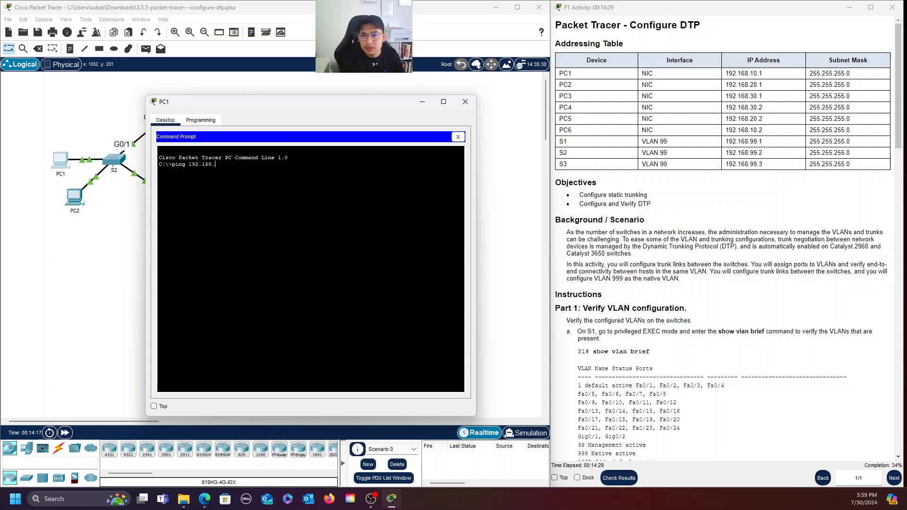
pyautogui.write('10.2')
pyautogui.press('Return')
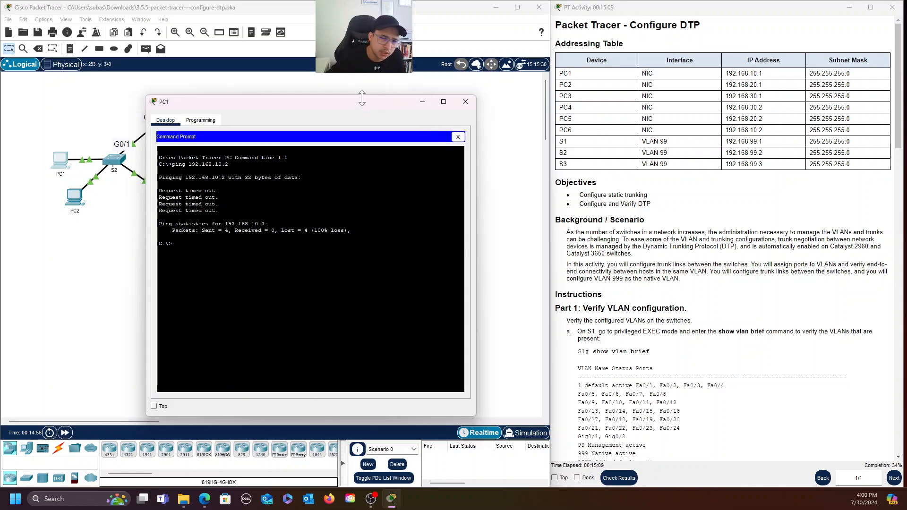
pyautogui.moveTo(359, 101); pyautogui.dragTo(682, 164)
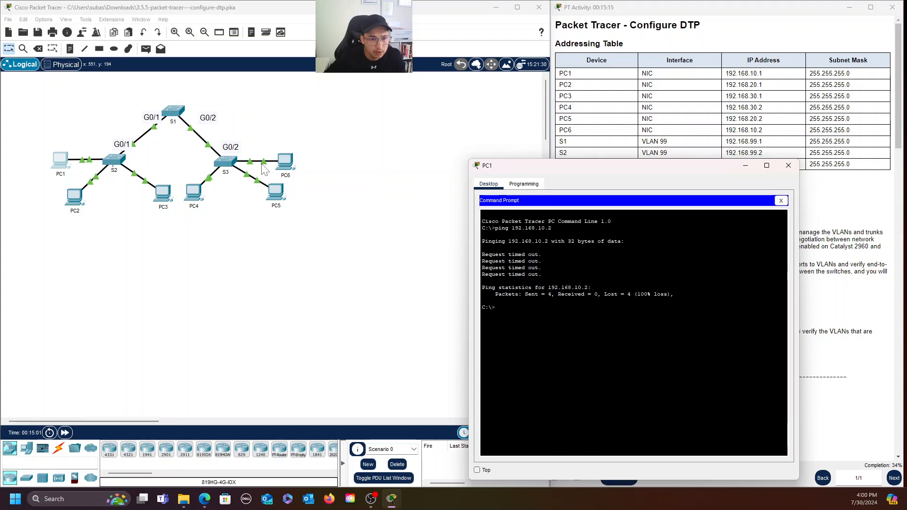
pyautogui.moveTo(650, 168); pyautogui.dragTo(525, 169)
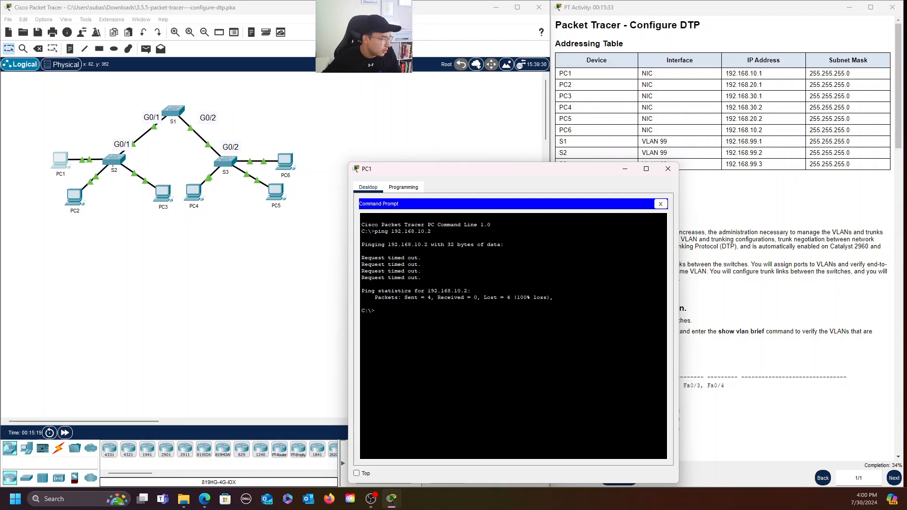
pyautogui.click(624, 169)
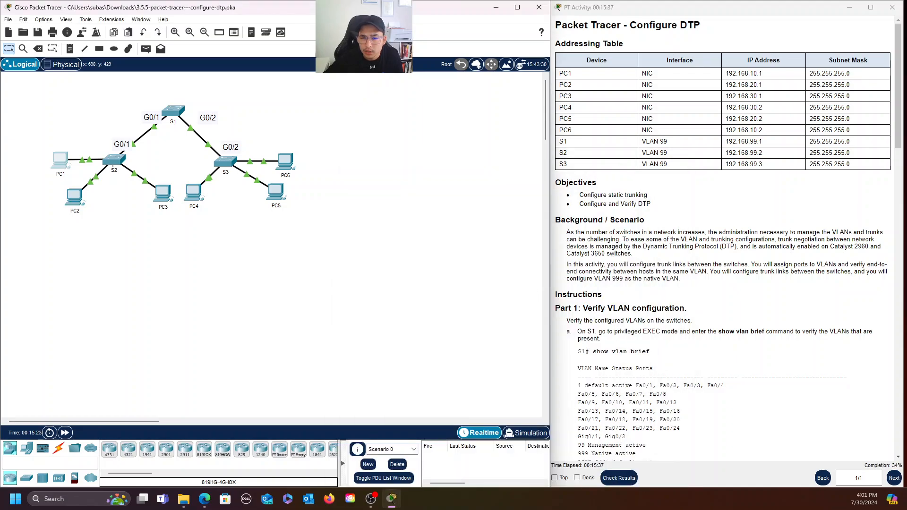
# Open the CLI of S1 for the Part 4 trunk setup and enter global configuration mode with enable and config term.
pyautogui.scroll(-12, 690, 313)
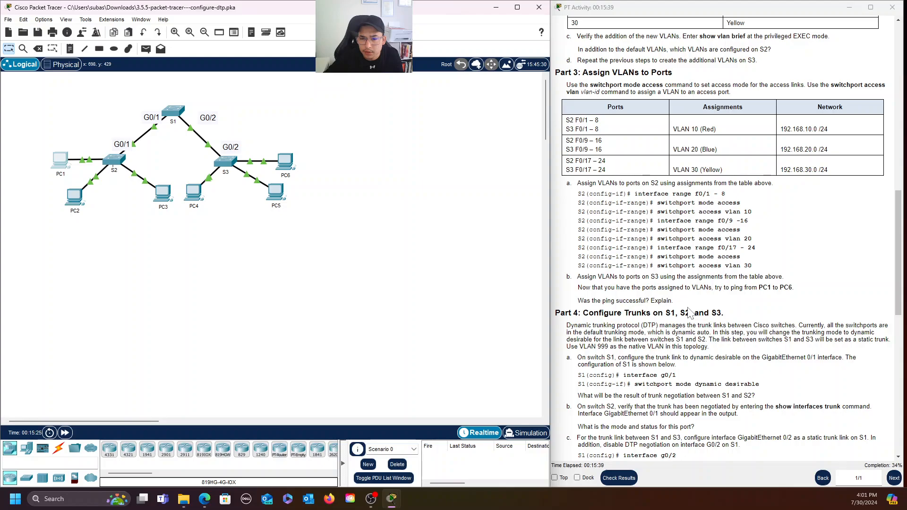
pyautogui.scroll(-1, 689, 313)
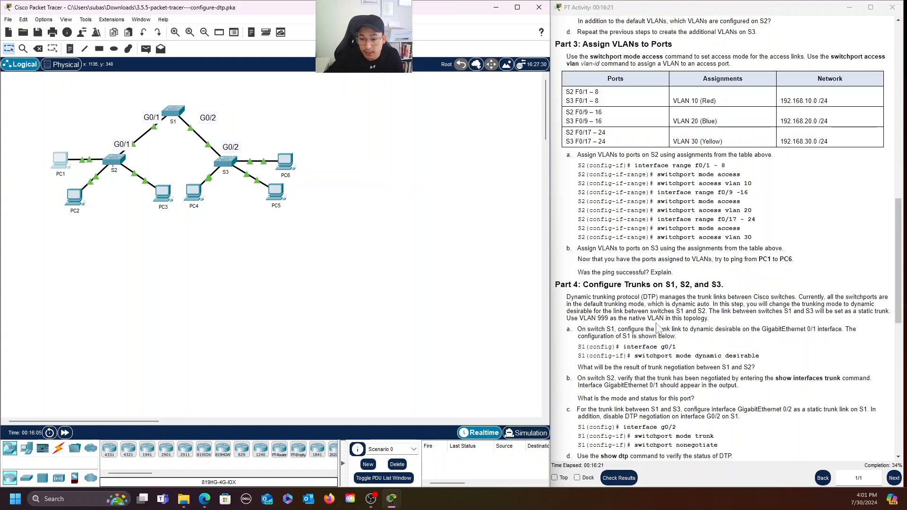
pyautogui.scroll(-3, 725, 327)
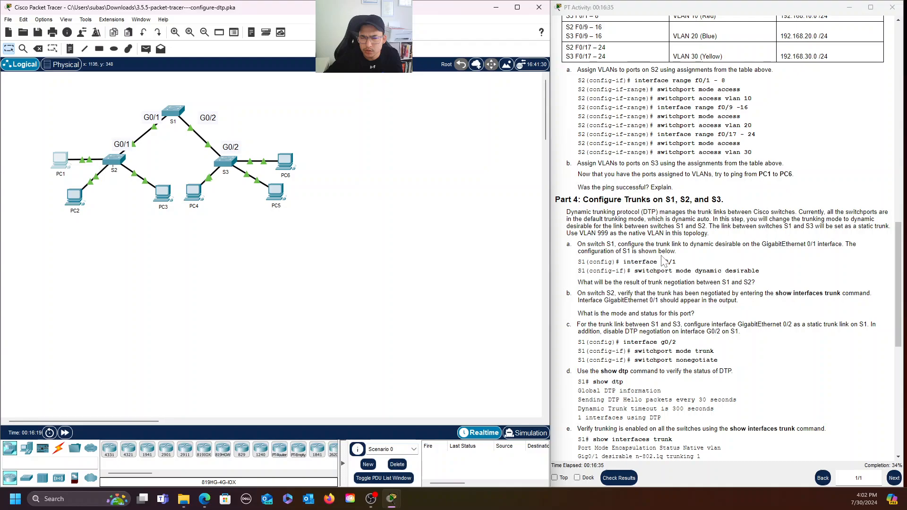
pyautogui.moveTo(624, 262); pyautogui.dragTo(676, 262)
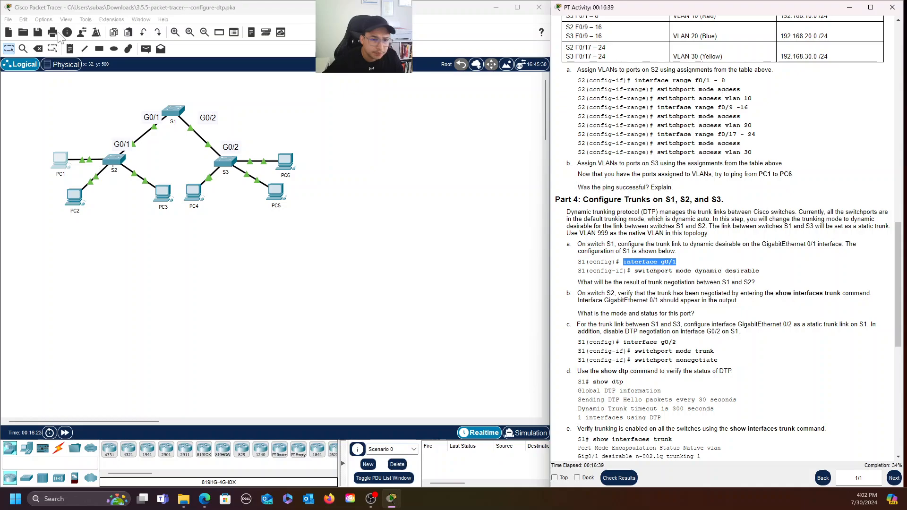
pyautogui.click(175, 112)
pyautogui.moveTo(502, 90); pyautogui.dragTo(353, 100)
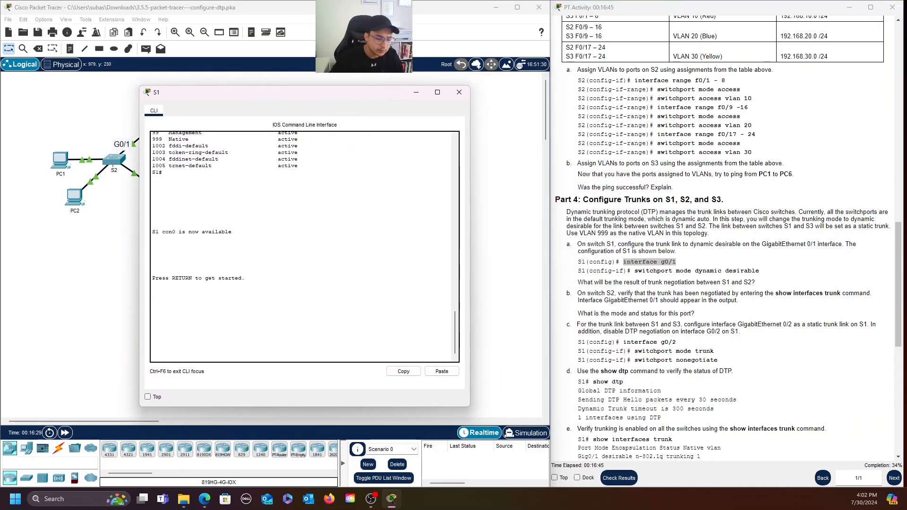
pyautogui.press('Return')
pyautogui.press('Return')
pyautogui.write('ena')
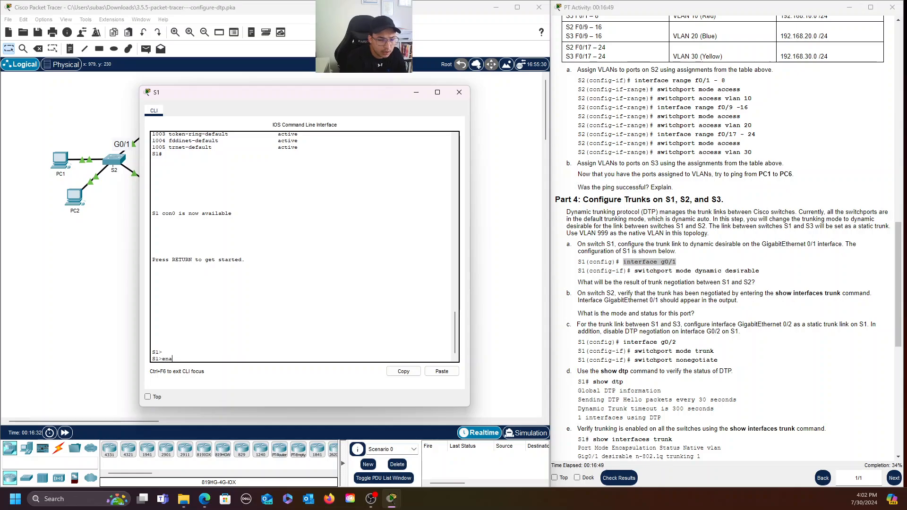
pyautogui.write('ble')
pyautogui.press('Return')
pyautogui.write('c')
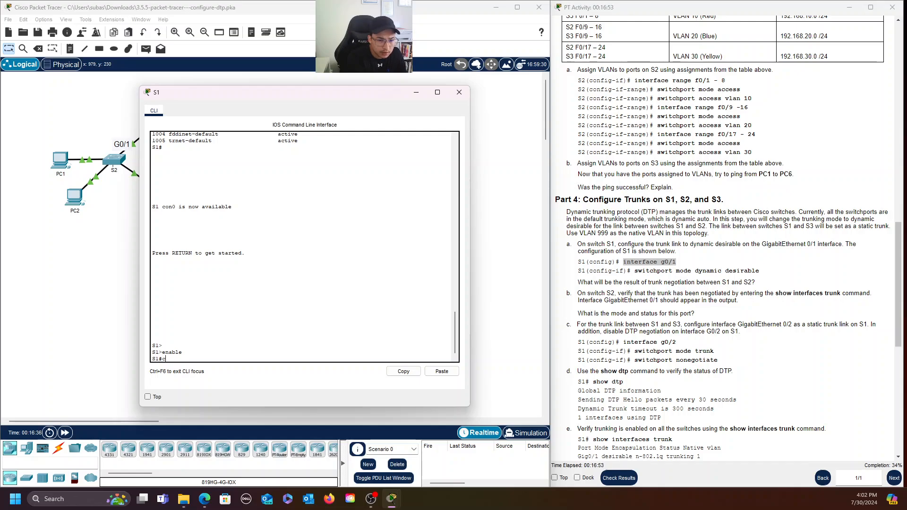
pyautogui.write('onfig term')
pyautogui.press('Return')
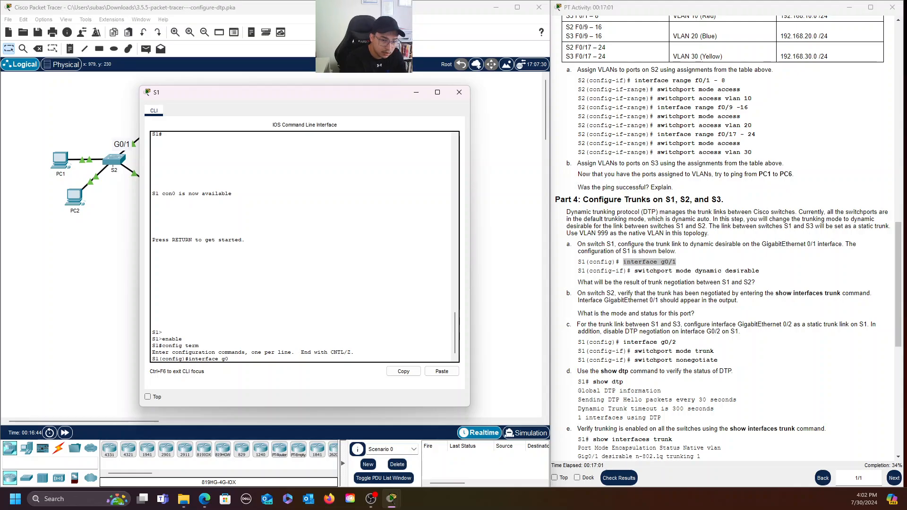
# Set interface g0/1 on S1 to dynamic desirable trunking with the switchport mode command.
pyautogui.write('interface g0/1')
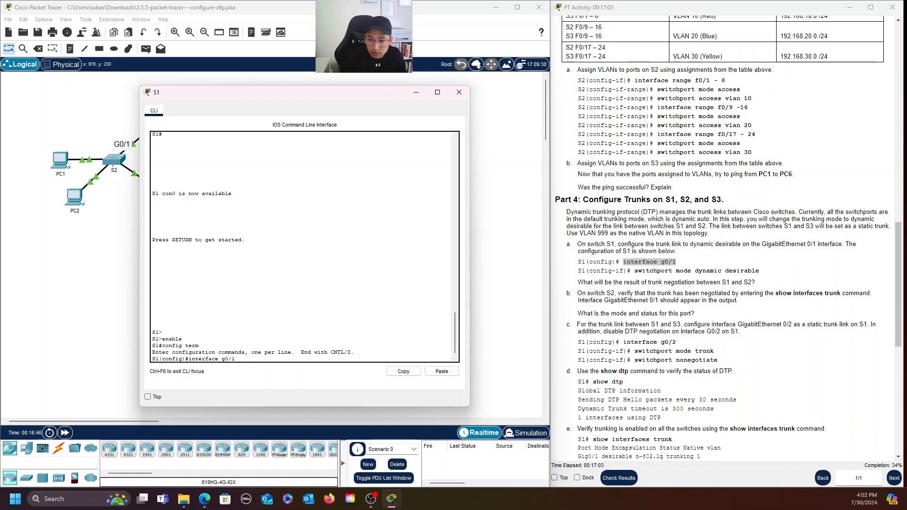
pyautogui.press('Return')
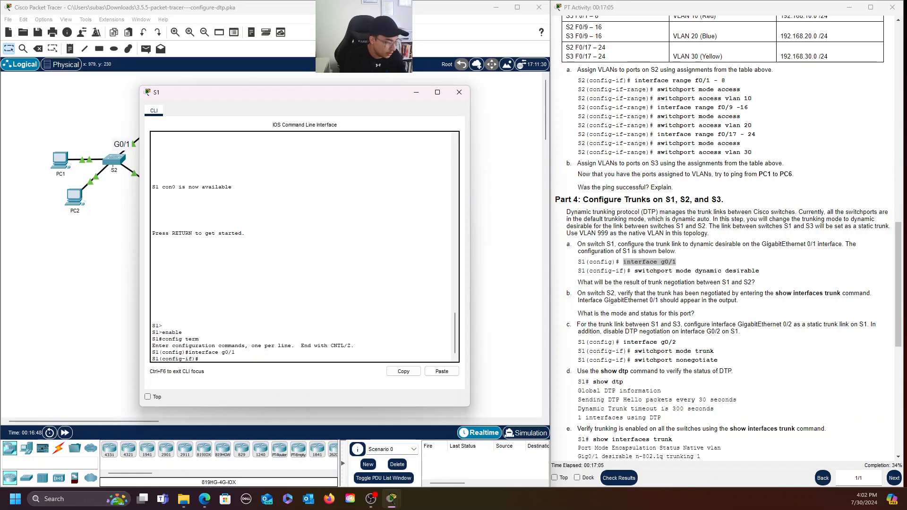
pyautogui.write('switchport')
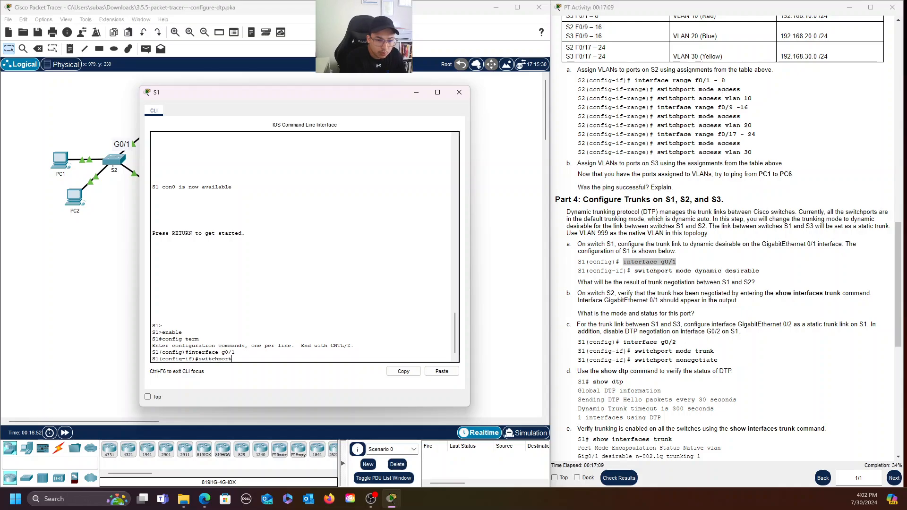
pyautogui.write(' mode ')
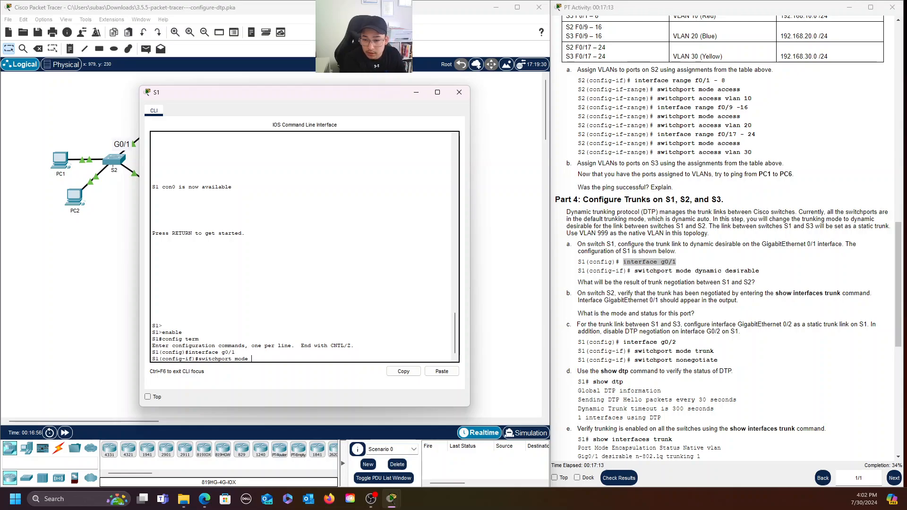
pyautogui.write('dynamic desirable')
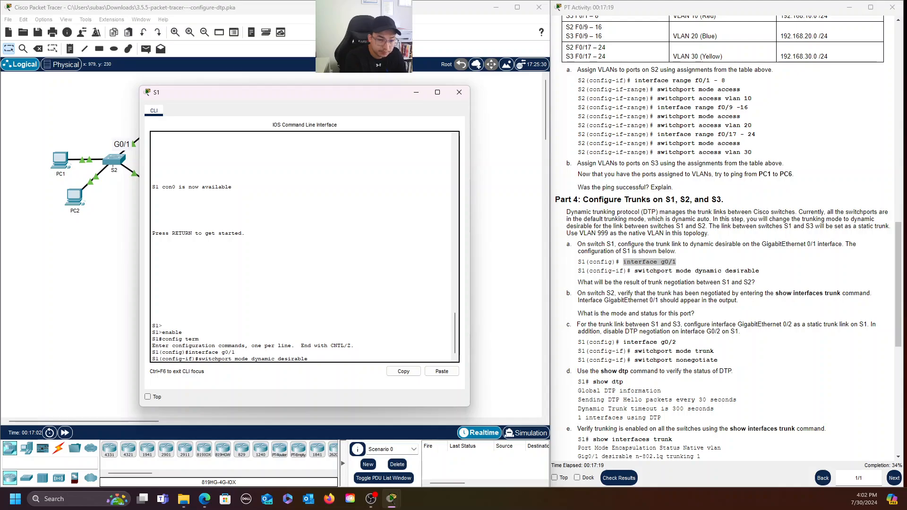
pyautogui.press('Return')
pyautogui.press('Return')
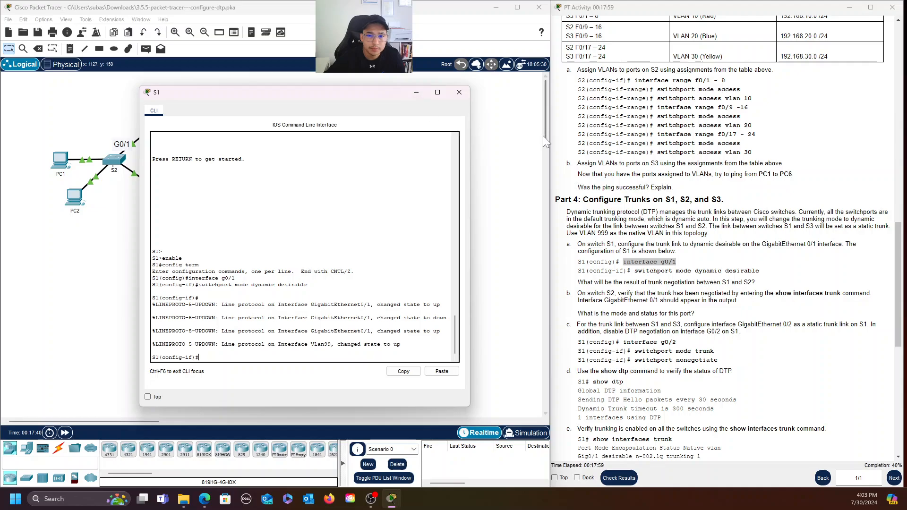
# Open the CLI of S2, leave configuration mode and run show interface trunk to verify the negotiated trunk.
pyautogui.click(508, 135)
pyautogui.click(116, 168)
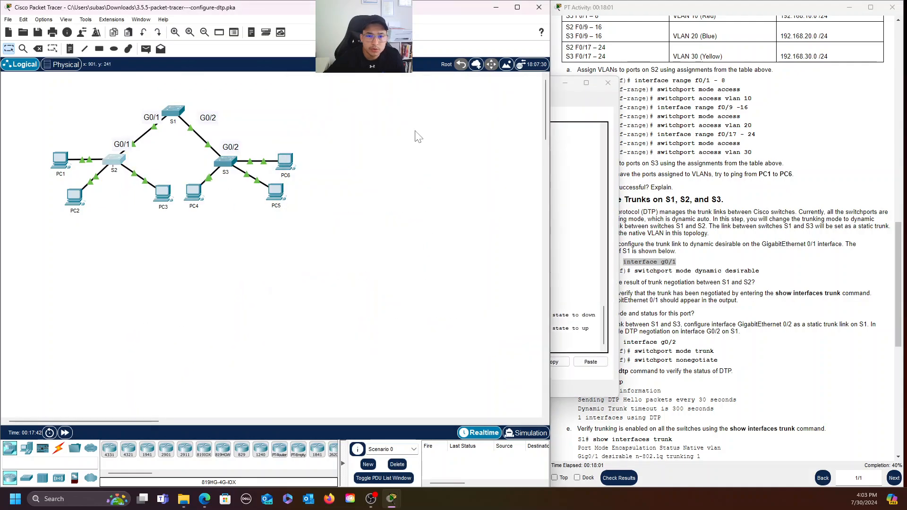
pyautogui.moveTo(472, 93); pyautogui.dragTo(374, 88)
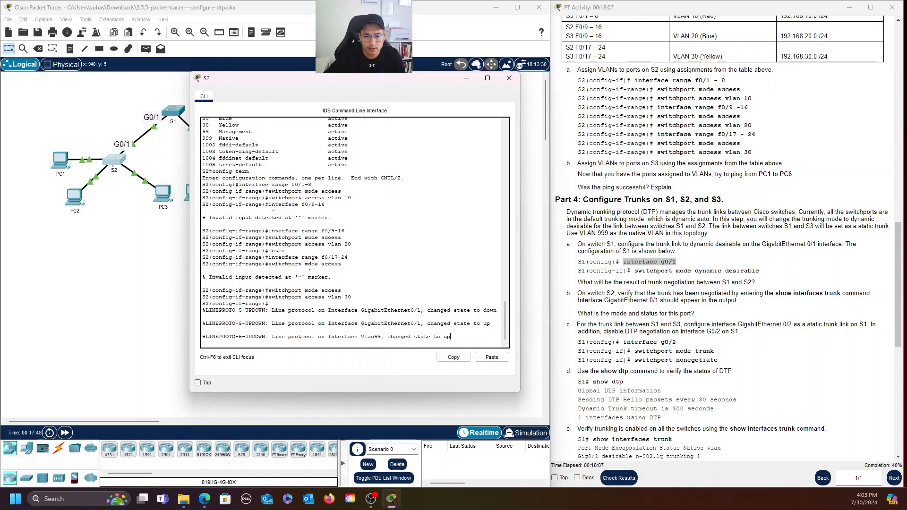
pyautogui.press('Return')
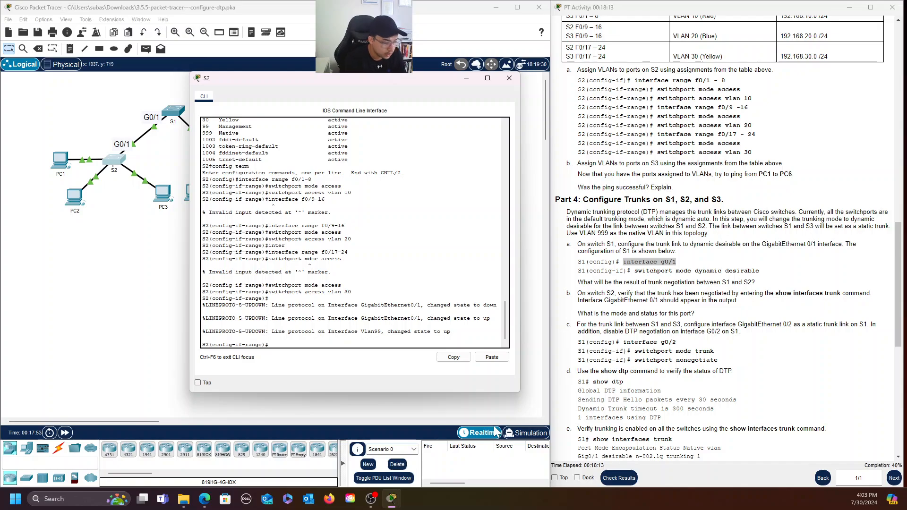
pyautogui.hotkey('ctrl', 'z')
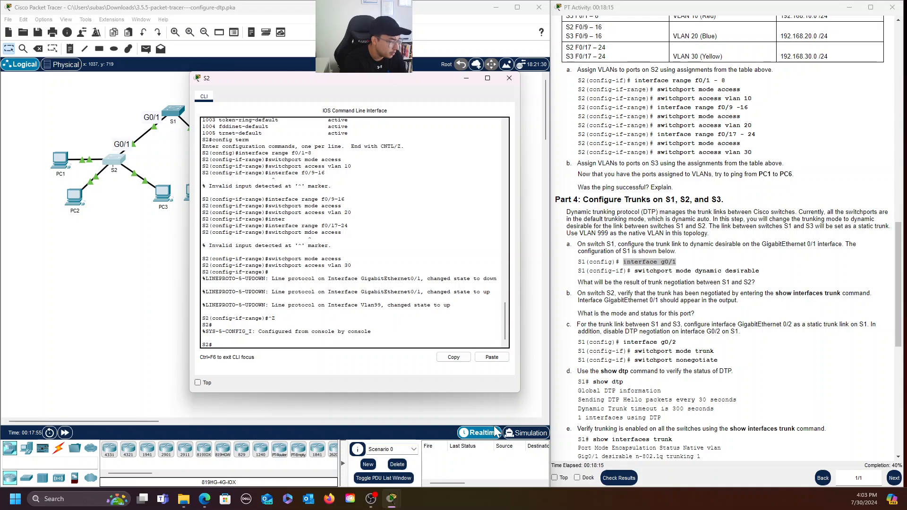
pyautogui.write('show ')
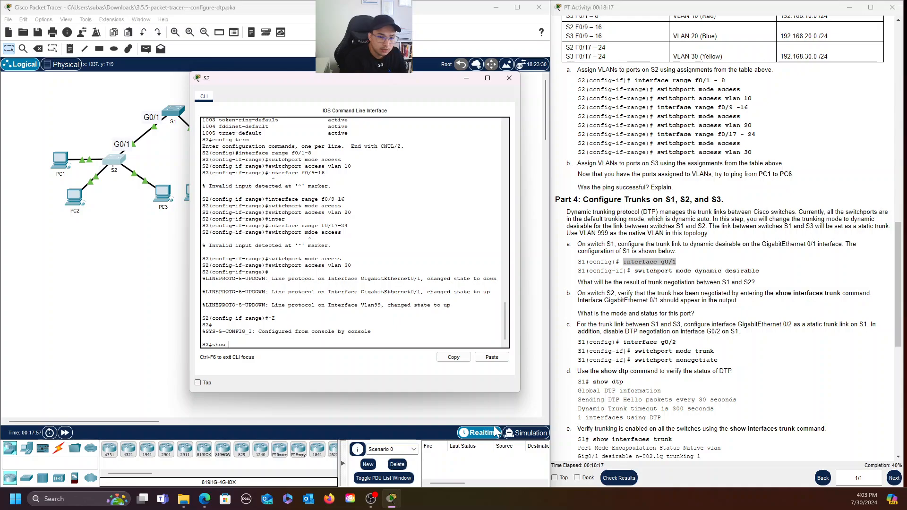
pyautogui.write('interface ')
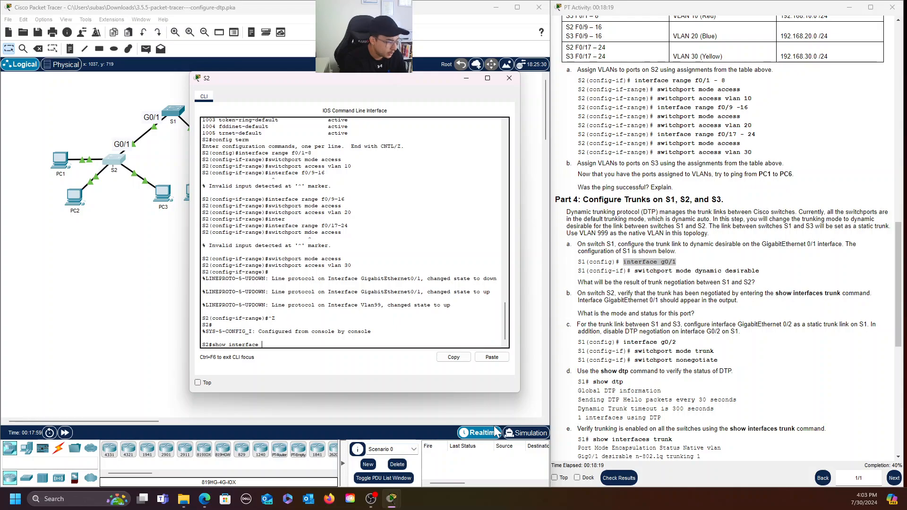
pyautogui.write('trunk')
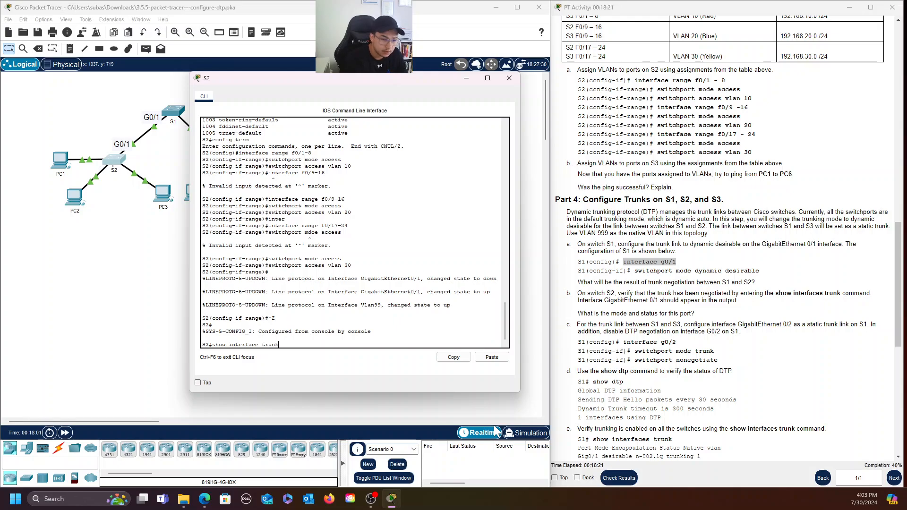
pyautogui.press('Return')
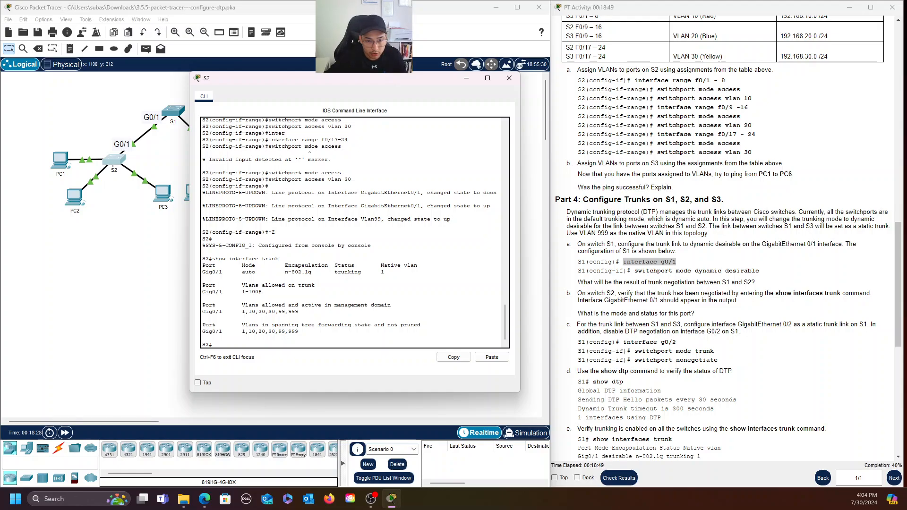
# Examine the mode and status of Gig0/1 in the trunk output of S2 and close the S2 window.
pyautogui.moveTo(334, 272); pyautogui.dragTo(371, 272)
pyautogui.moveTo(242, 272); pyautogui.dragTo(259, 273)
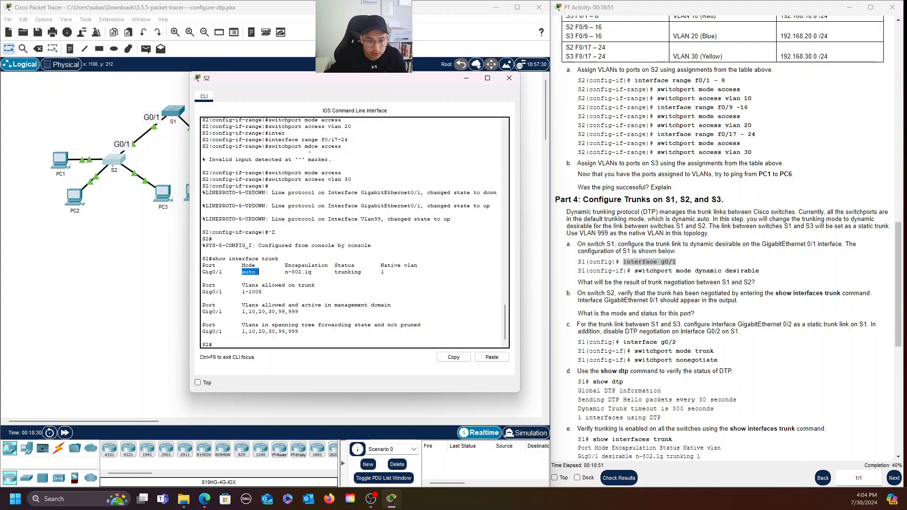
pyautogui.moveTo(335, 272); pyautogui.dragTo(356, 272)
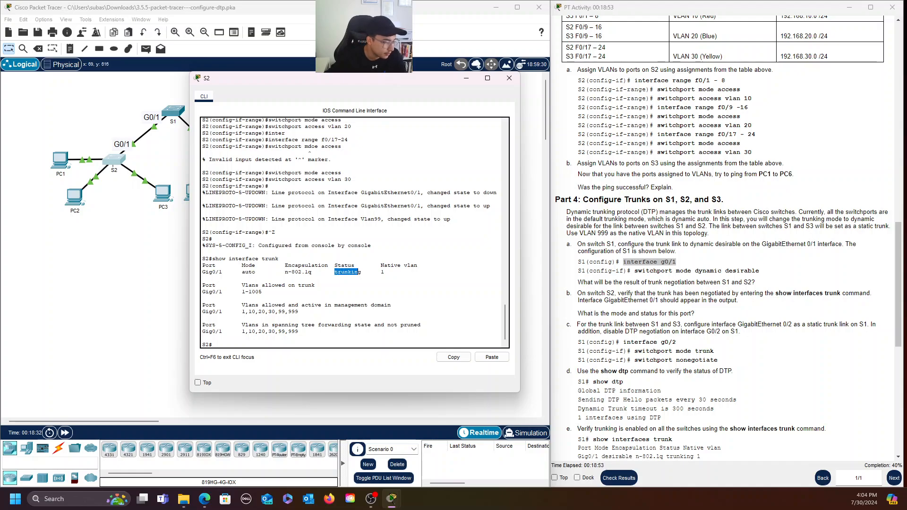
pyautogui.hotkey('alt', 'Tab')
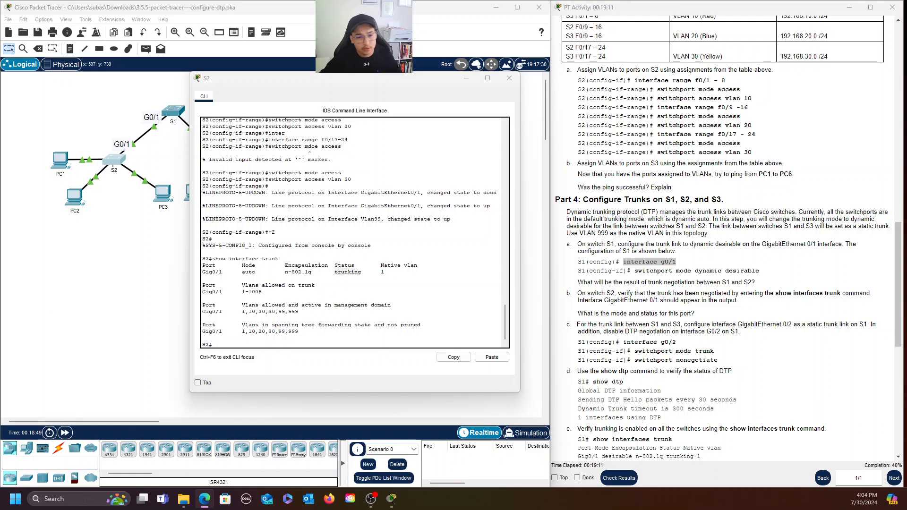
pyautogui.scroll(-1, 352, 232)
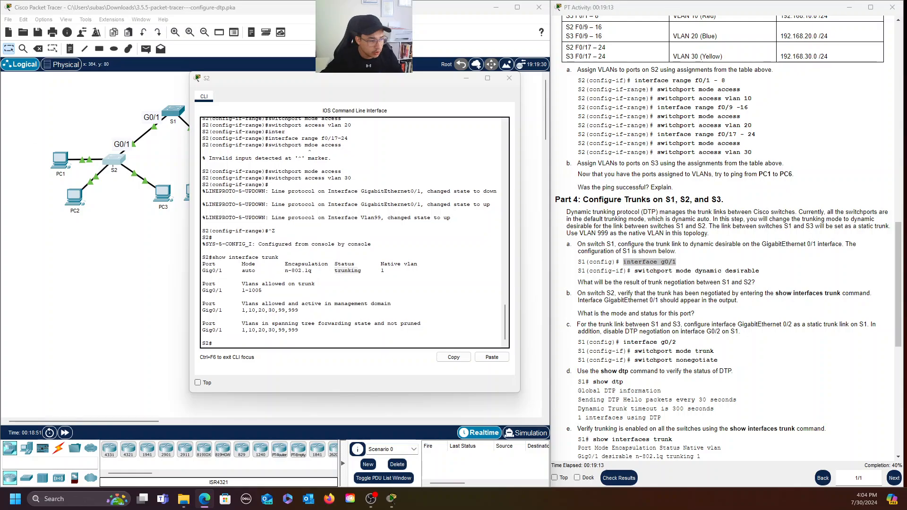
pyautogui.click(509, 78)
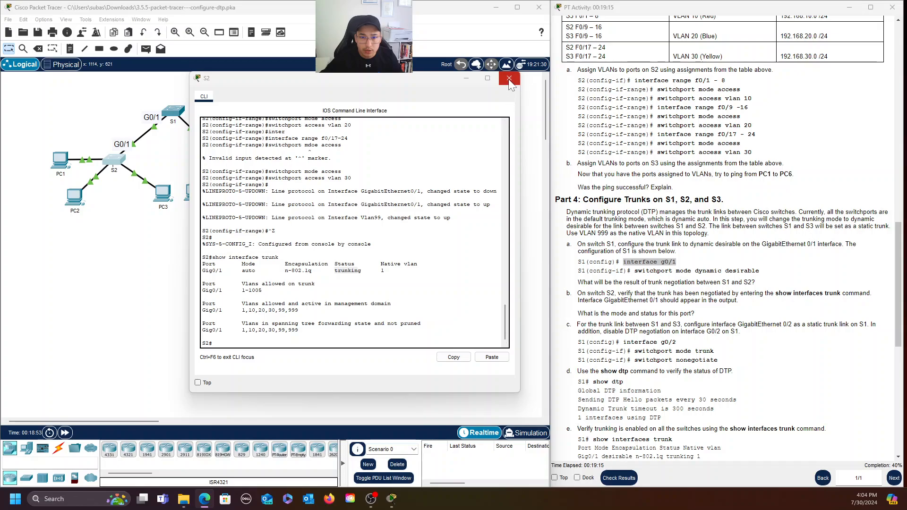
# Set interface g0/2 on S1 as a static trunk with switchport mode trunk in the S1 CLI.
pyautogui.click(178, 113)
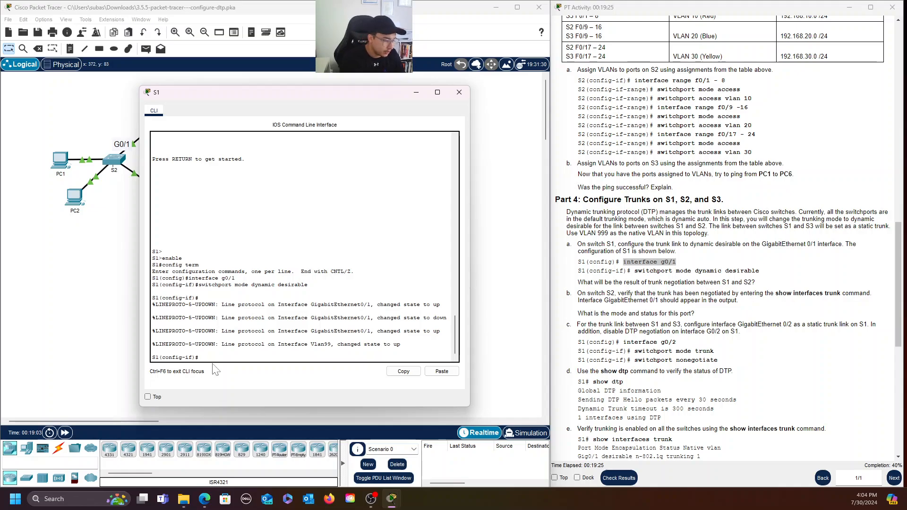
pyautogui.write('i')
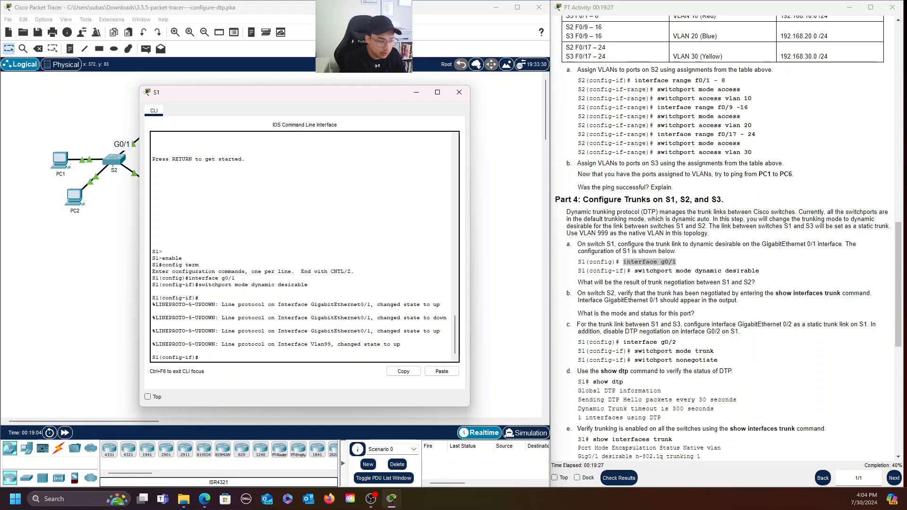
pyautogui.write('nterface')
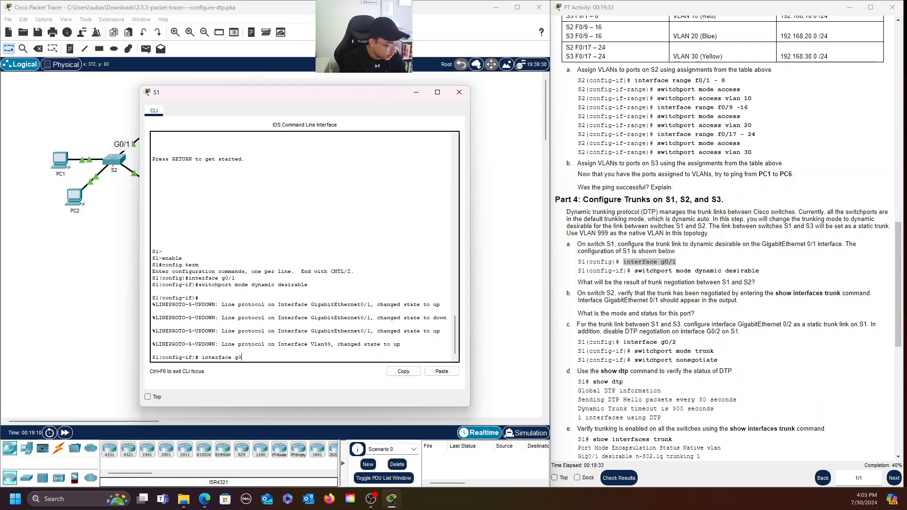
pyautogui.write('g0')
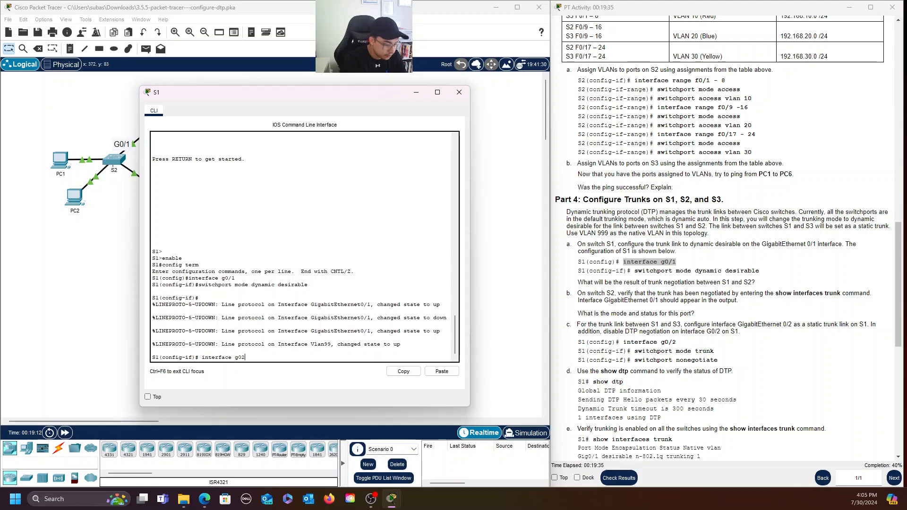
pyautogui.write('/2')
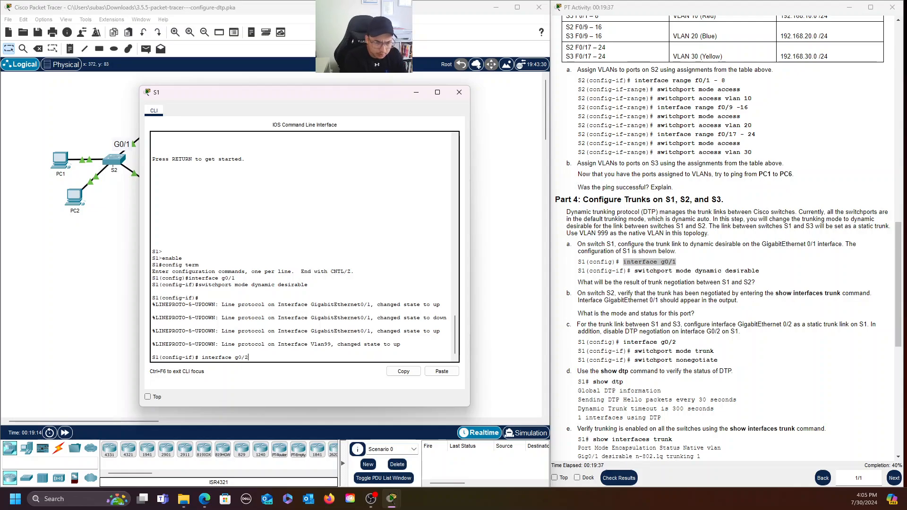
pyautogui.press('Return')
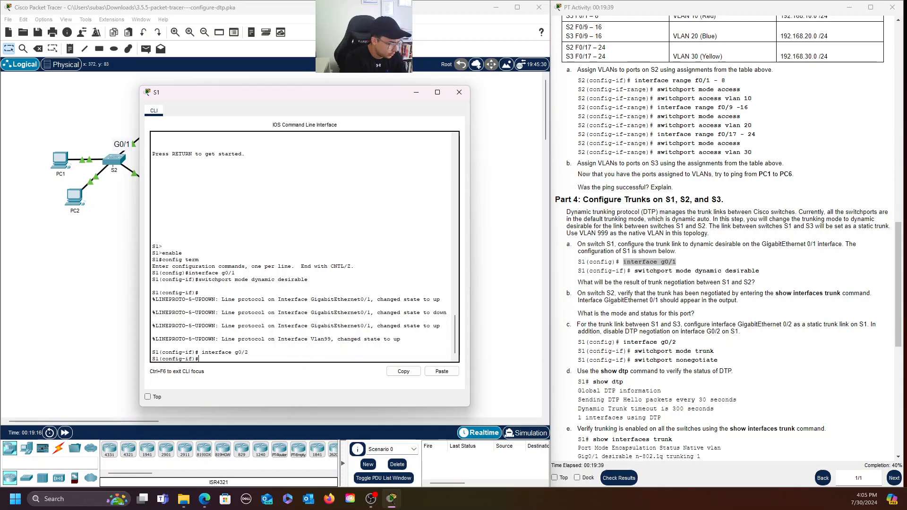
pyautogui.write('swithc')
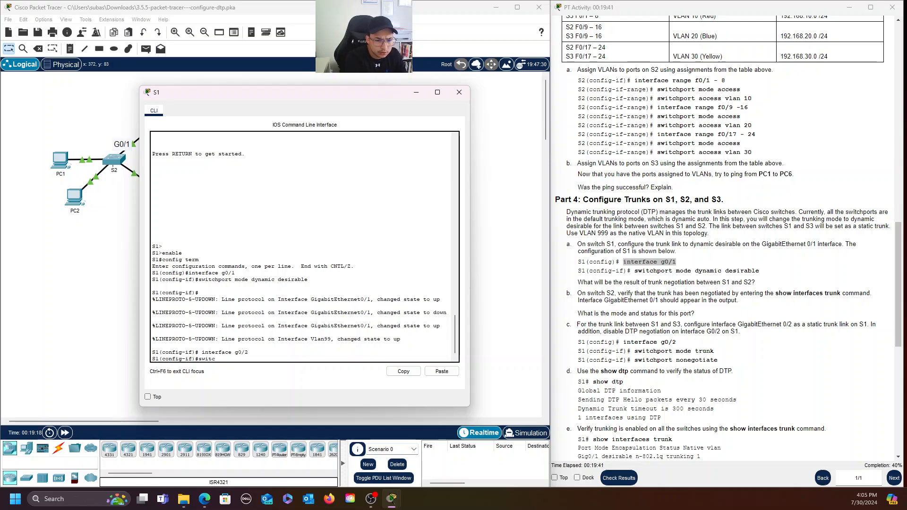
pyautogui.write('hport mode trunk')
pyautogui.press('Return')
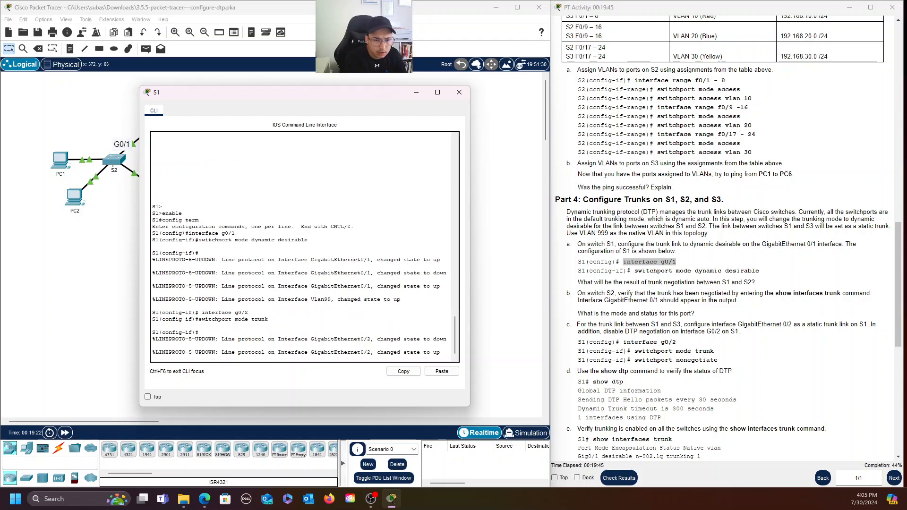
# Disable DTP negotiation on interface g0/2 of S1 with the switchport nonegotiate command.
pyautogui.press('Return')
pyautogui.write('switchport')
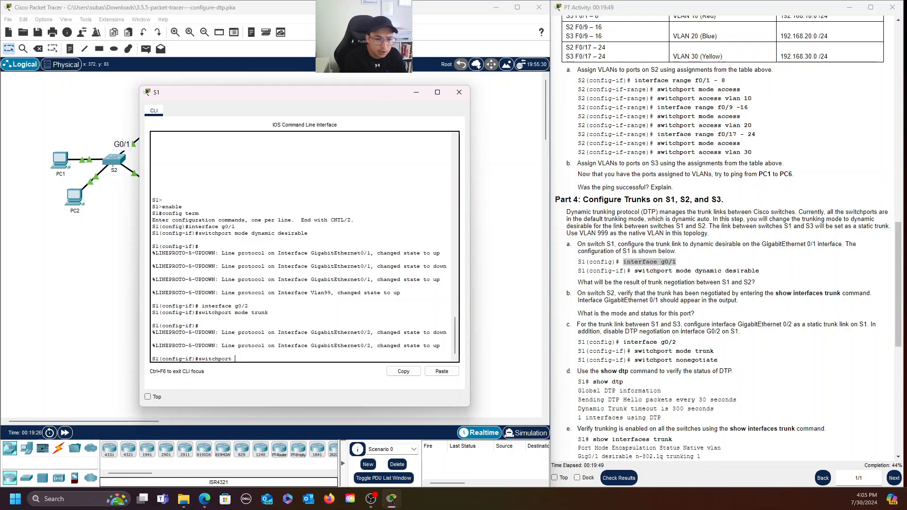
pyautogui.write(' non')
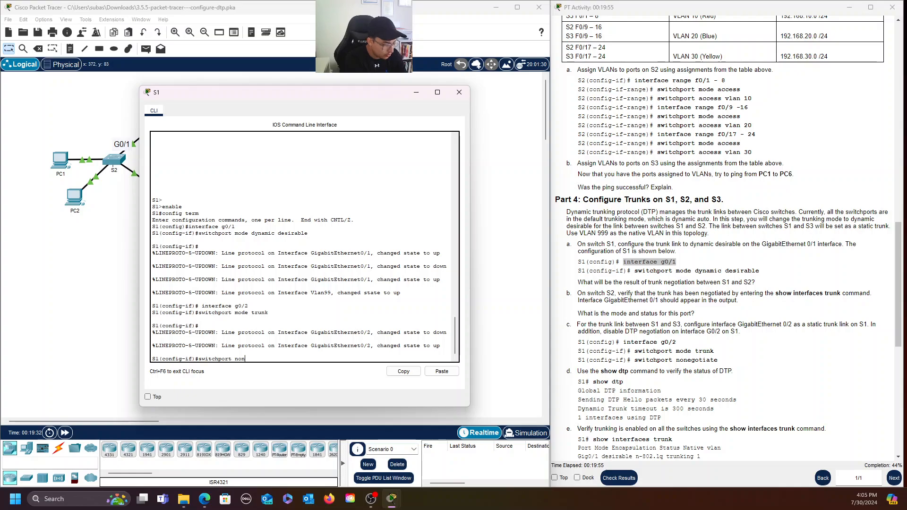
pyautogui.write('egoti')
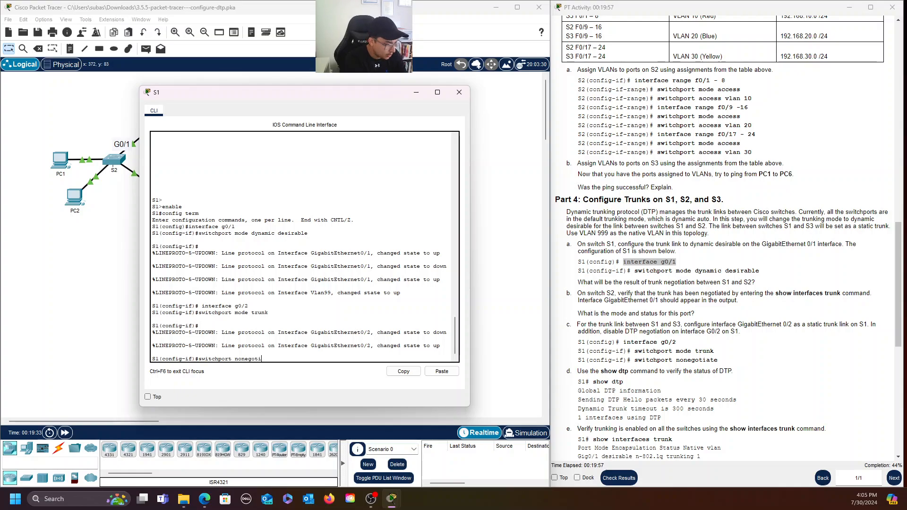
pyautogui.write('ate')
pyautogui.press('Return')
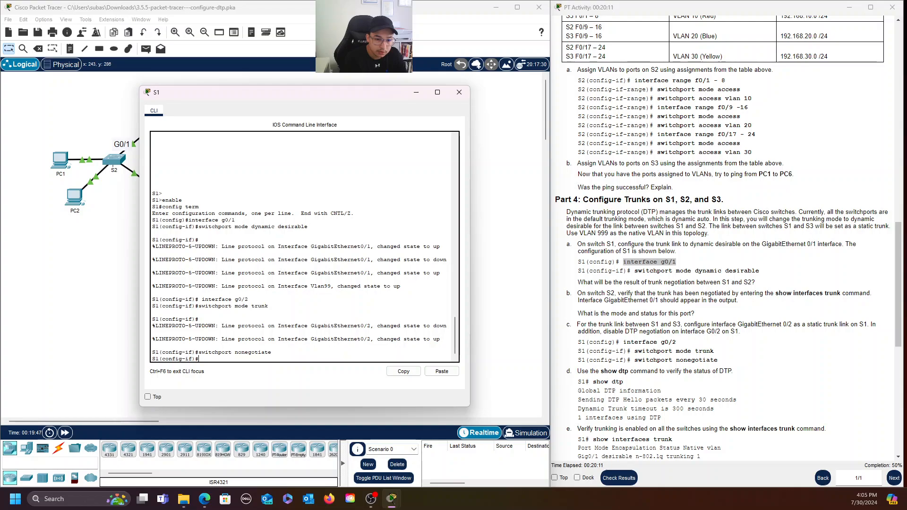
# Leave configuration mode on S1 and check the DTP status with the show dtp command.
pyautogui.hotkey('ctrl', 'z')
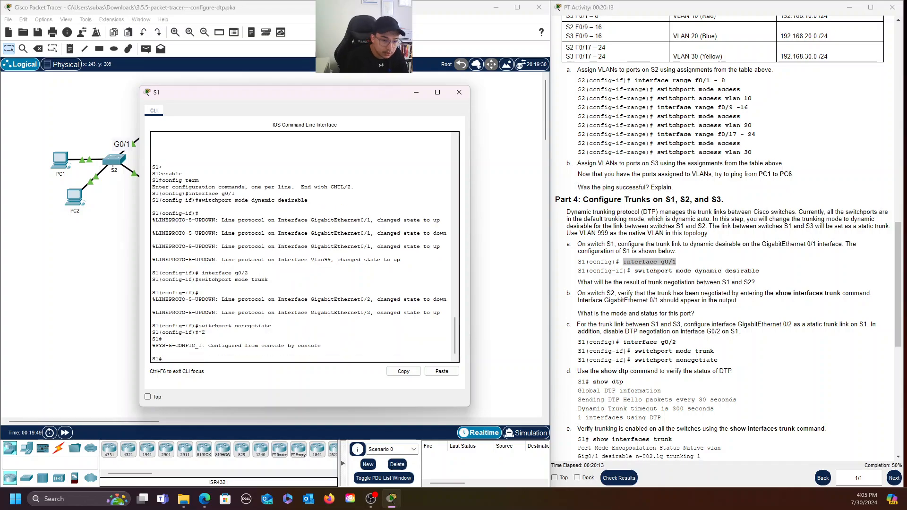
pyautogui.write('show dt')
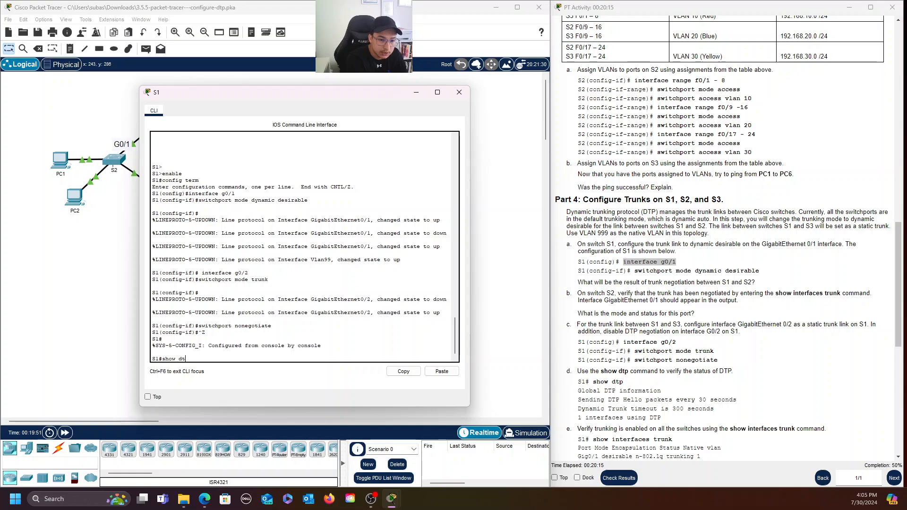
pyautogui.write('p')
pyautogui.press('Return')
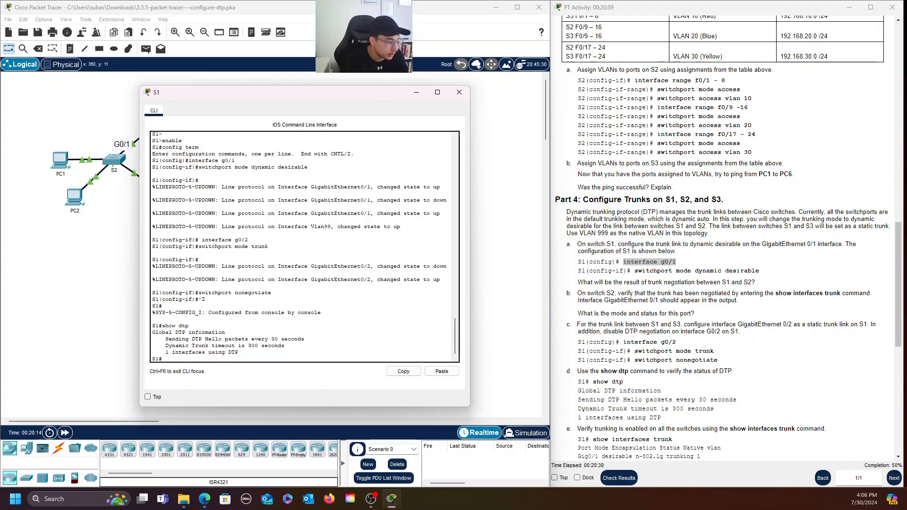
# Run show interfaces trunk on S1 and examine the native VLAN of both gigabit trunk ports.
pyautogui.write('show interf')
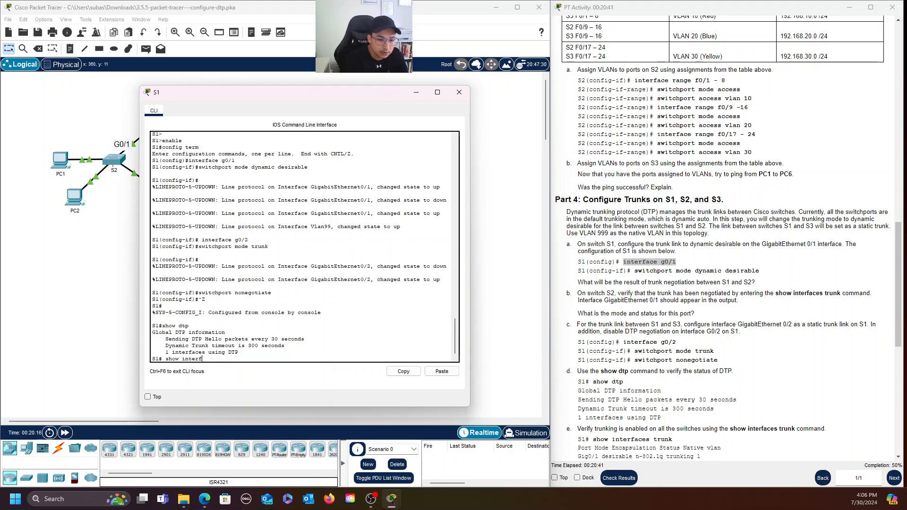
pyautogui.write('aces trunk')
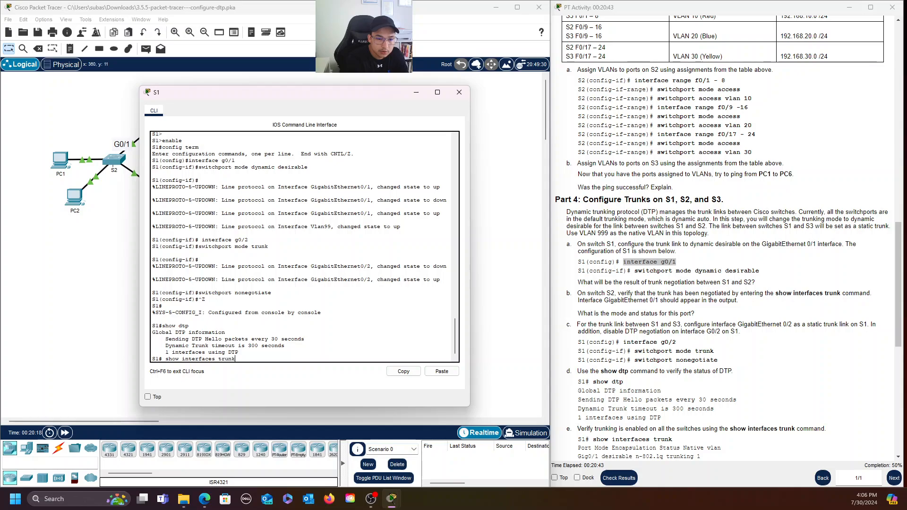
pyautogui.press('Return')
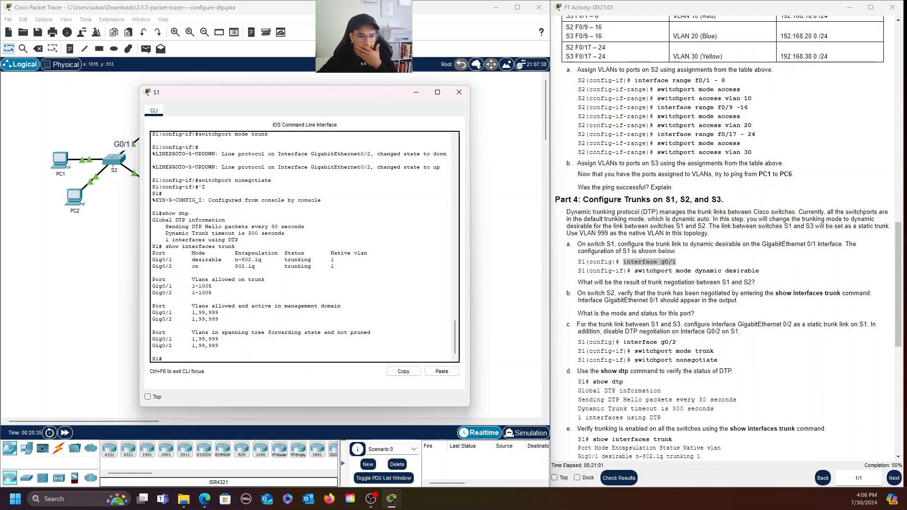
pyautogui.moveTo(332, 259); pyautogui.dragTo(334, 267)
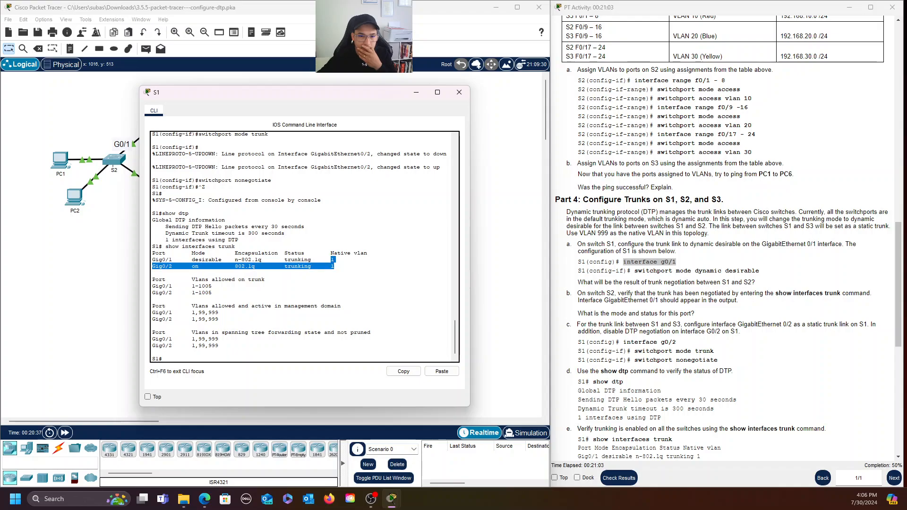
pyautogui.click(326, 281)
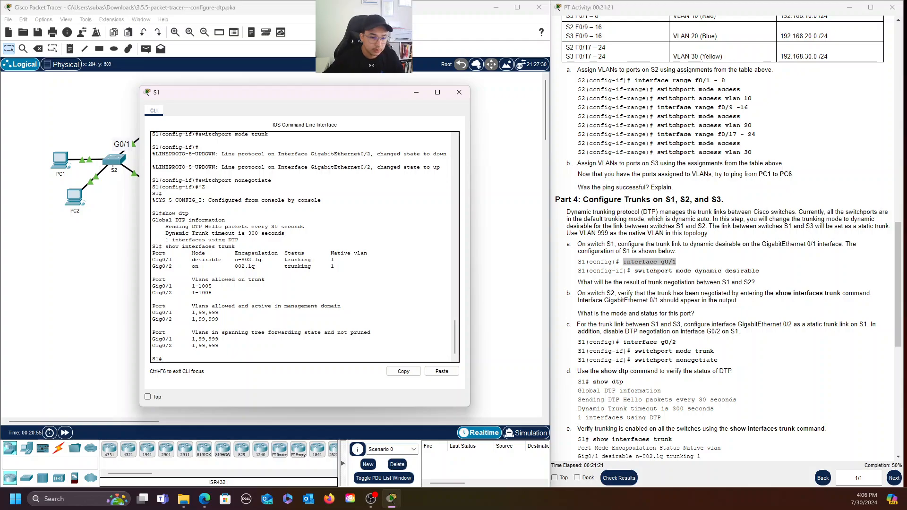
# Enter global configuration mode on S1 and select the interface range g0/1-2.
pyautogui.write('co')
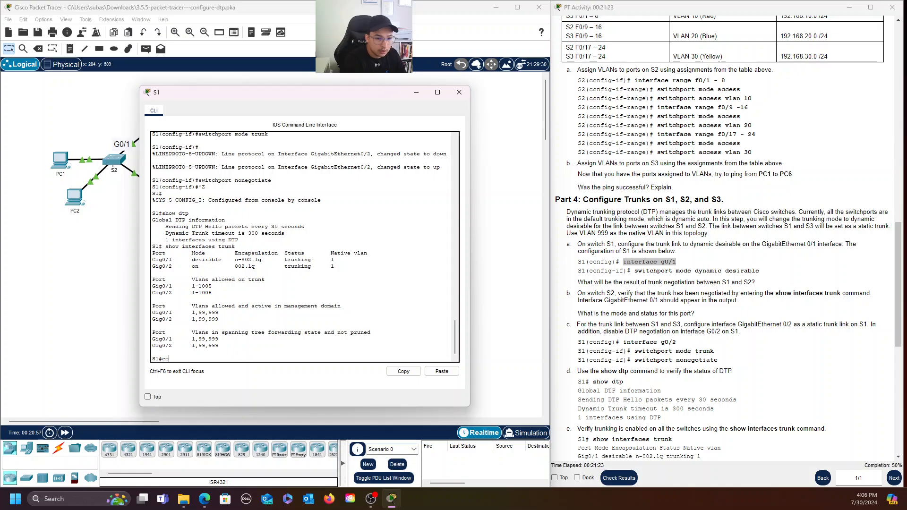
pyautogui.write('nfig term')
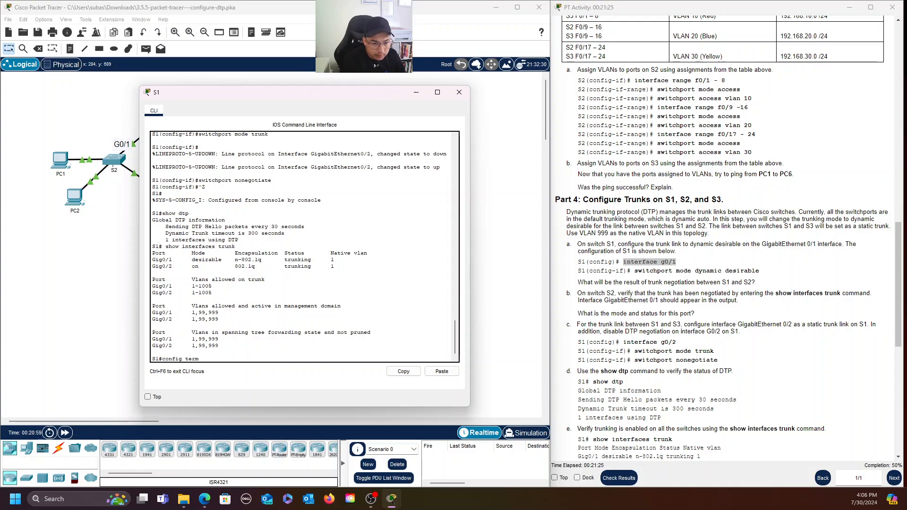
pyautogui.press('Return')
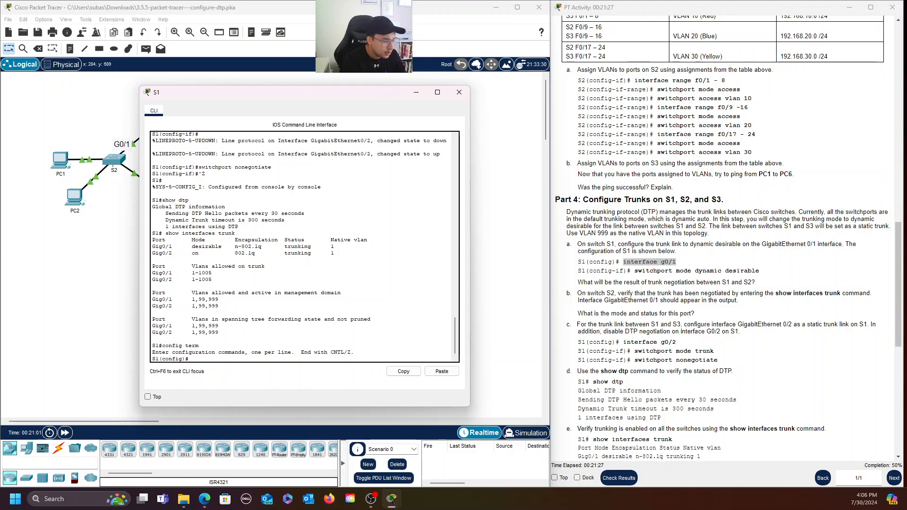
pyautogui.write('interfca')
pyautogui.press('BackSpace')
pyautogui.press('BackSpace')
pyautogui.press('BackSpace')
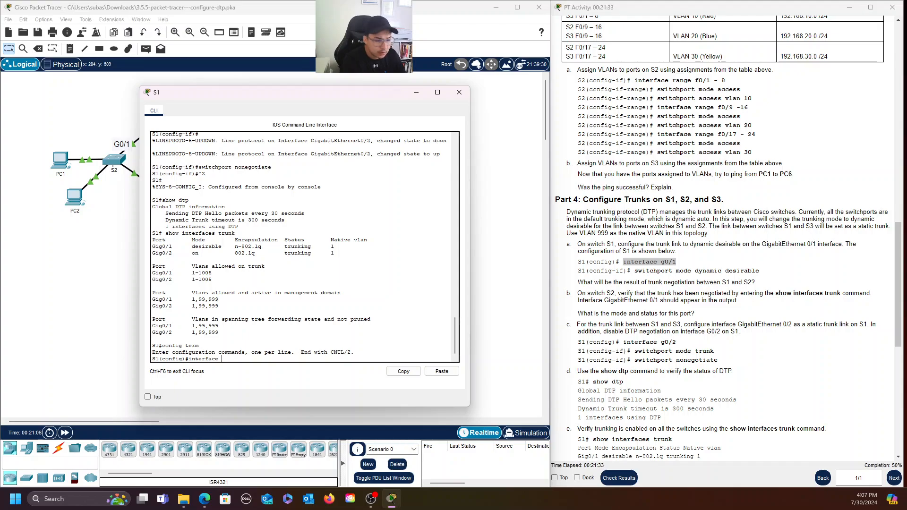
pyautogui.write('ace range')
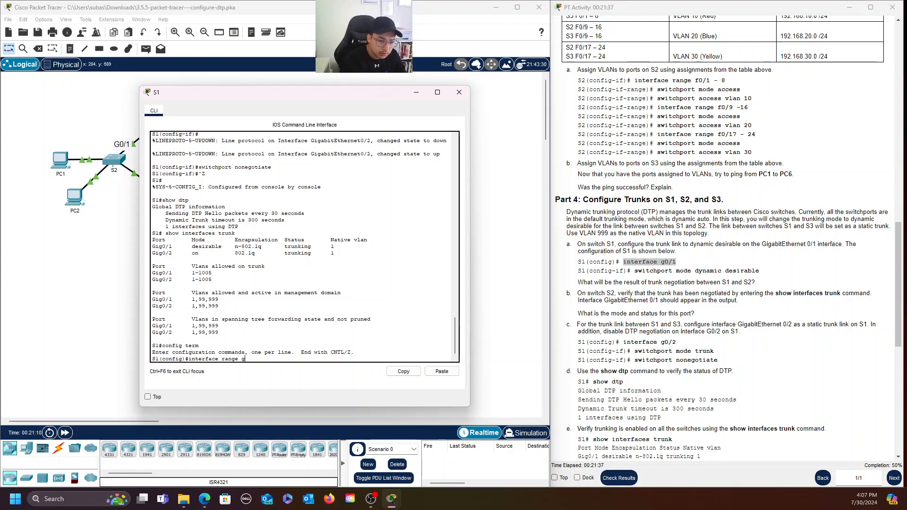
pyautogui.write(' g0')
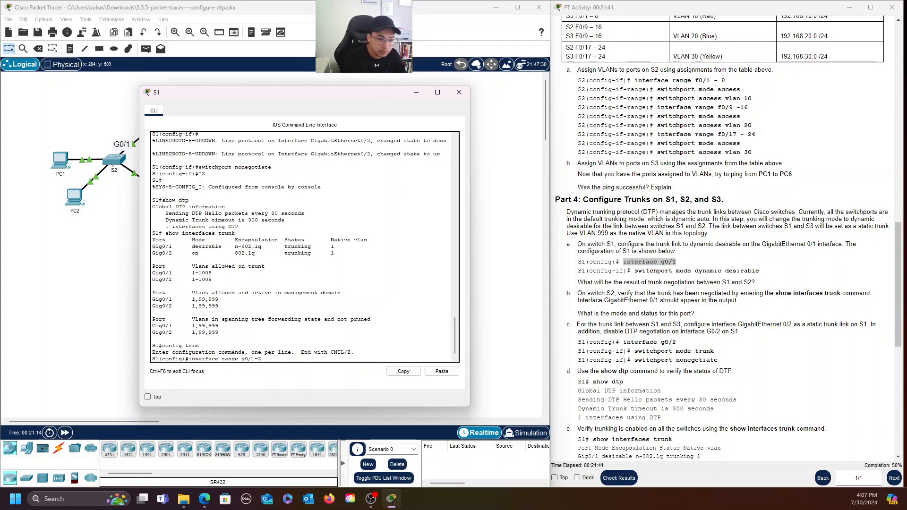
pyautogui.write('/1-2')
pyautogui.press('Return')
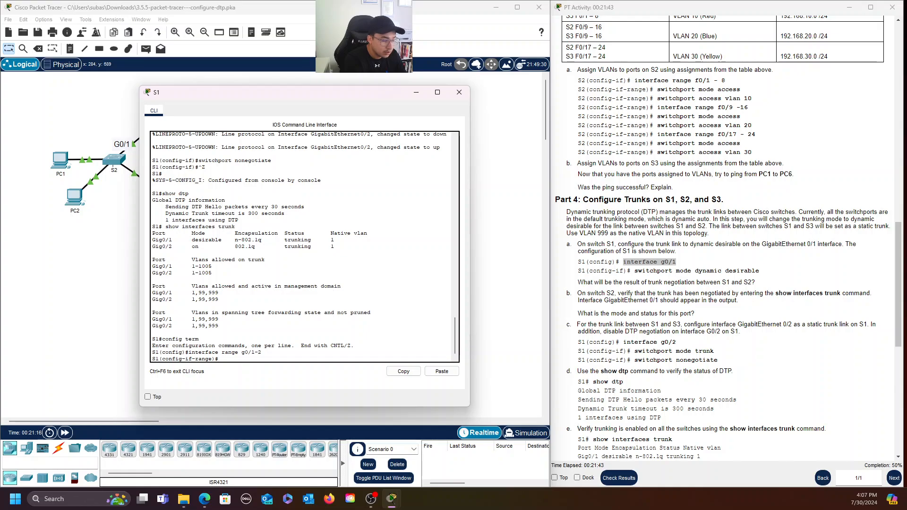
# Assign VLAN 999 as the native VLAN on both S1 trunk ports with switchport trunk native vlan 999 and examine the resulting console messages.
pyautogui.write('switchp')
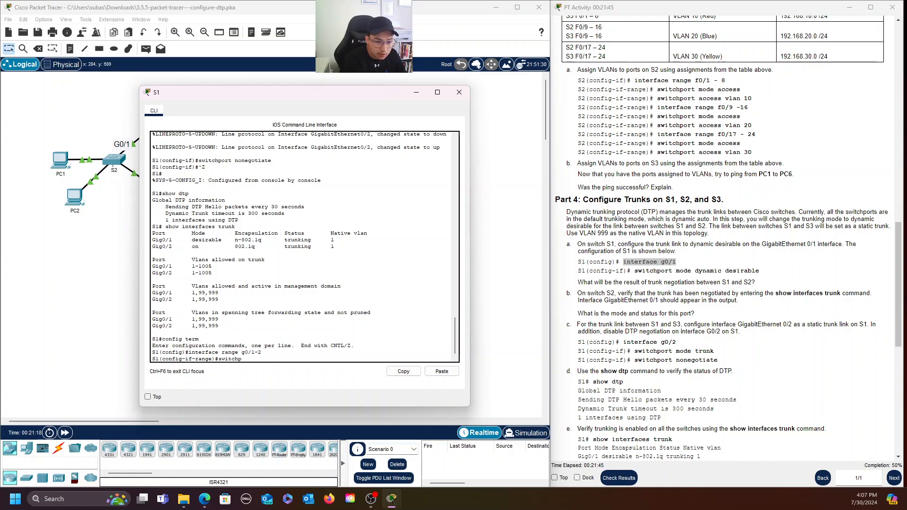
pyautogui.write('ort trun')
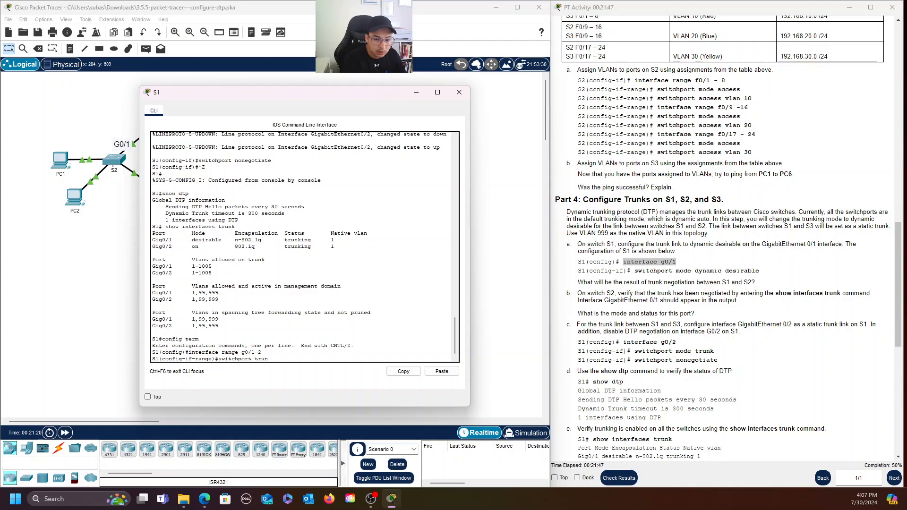
pyautogui.write('k native')
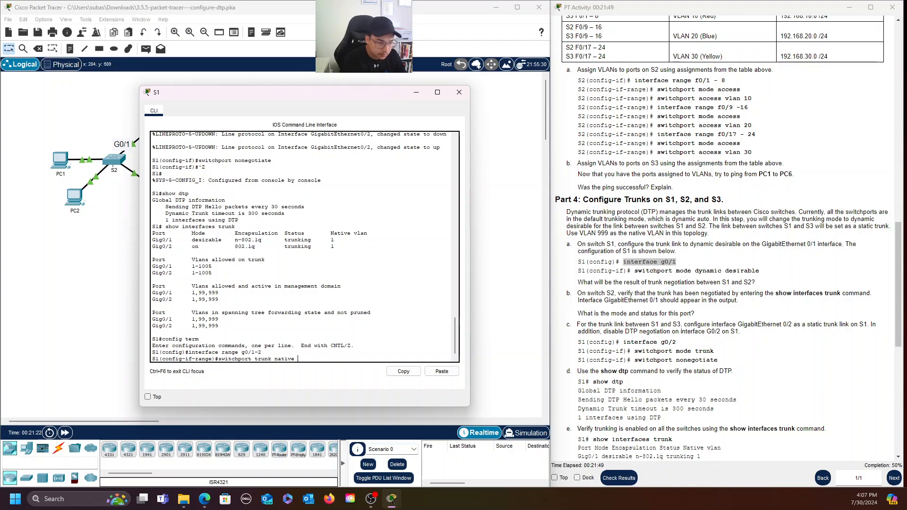
pyautogui.write(' vlan 9')
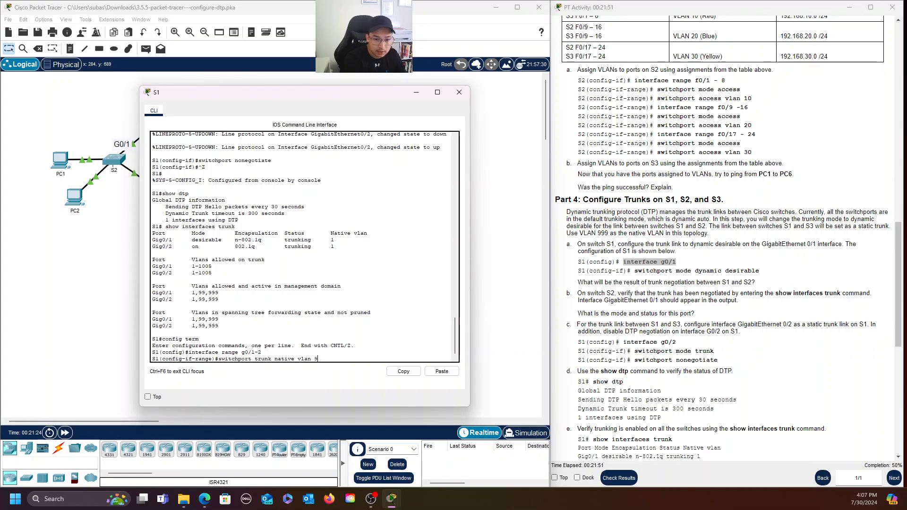
pyautogui.write('99')
pyautogui.press('Return')
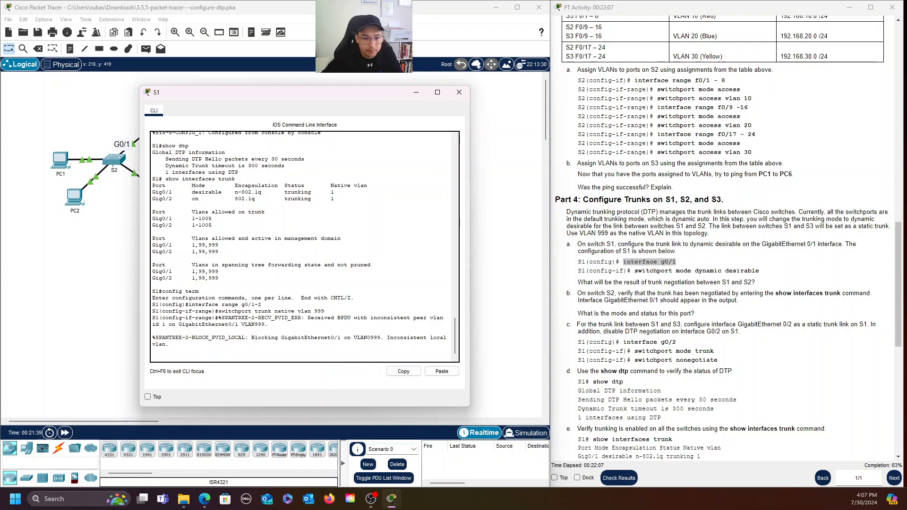
pyautogui.press('Return')
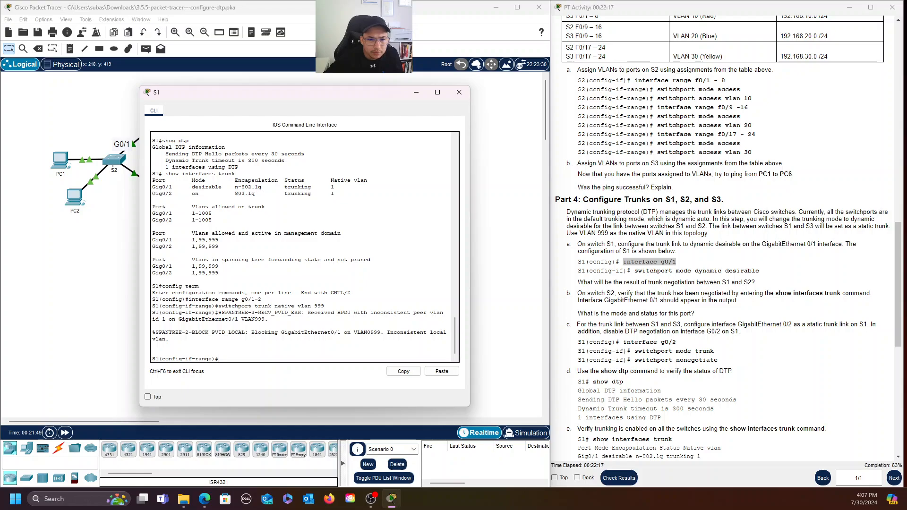
pyautogui.moveTo(219, 313); pyautogui.dragTo(268, 319)
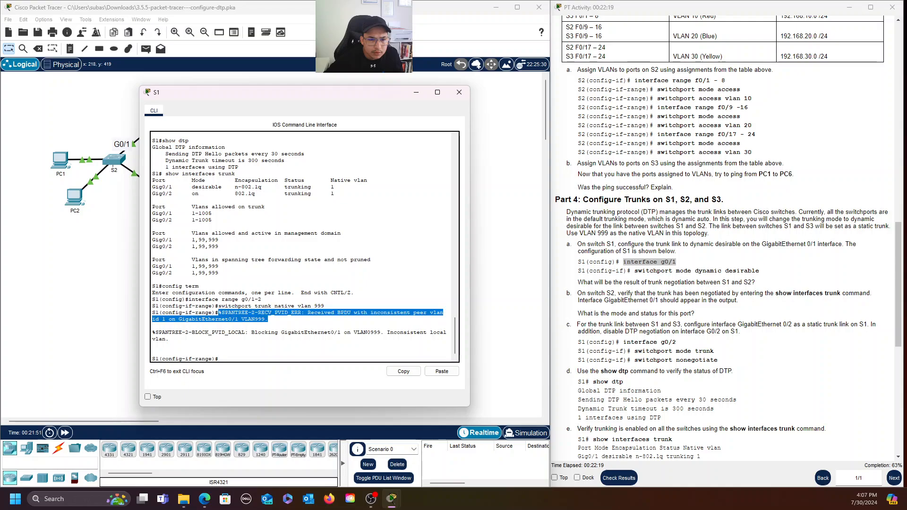
pyautogui.moveTo(152, 325); pyautogui.dragTo(168, 340)
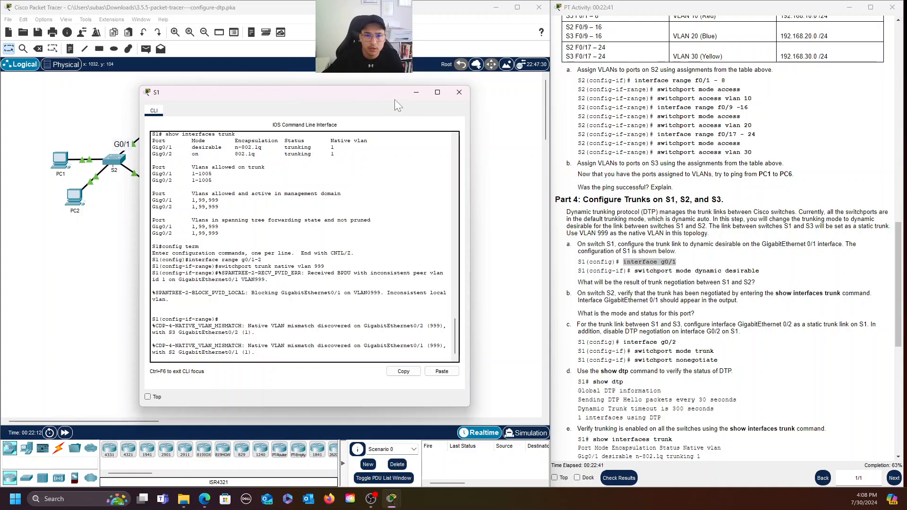
# Put the S1 window away and bring up the S2 CLI at its privileged prompt.
pyautogui.click(416, 94)
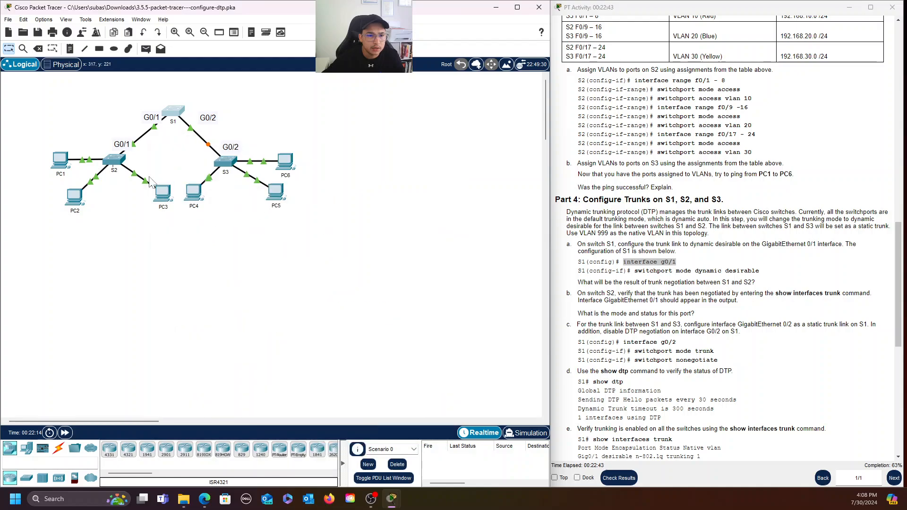
pyautogui.click(173, 111)
pyautogui.click(364, 343)
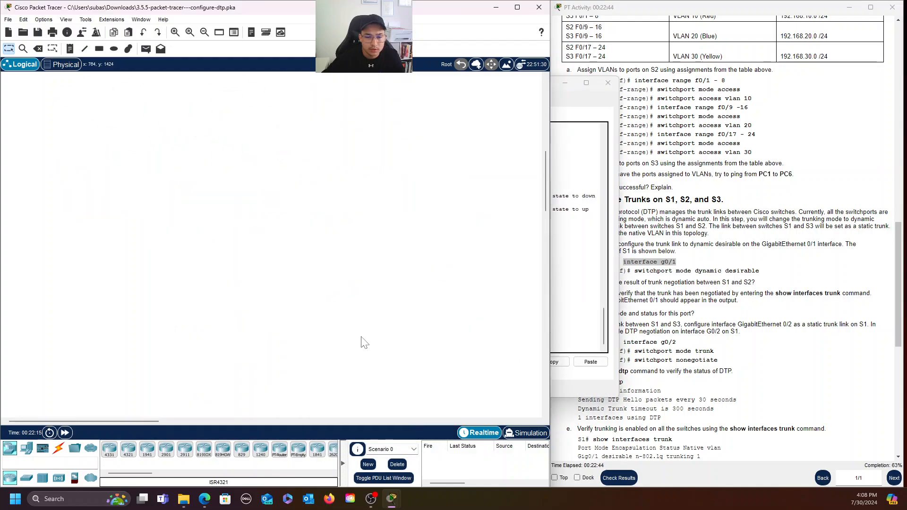
pyautogui.click(477, 374)
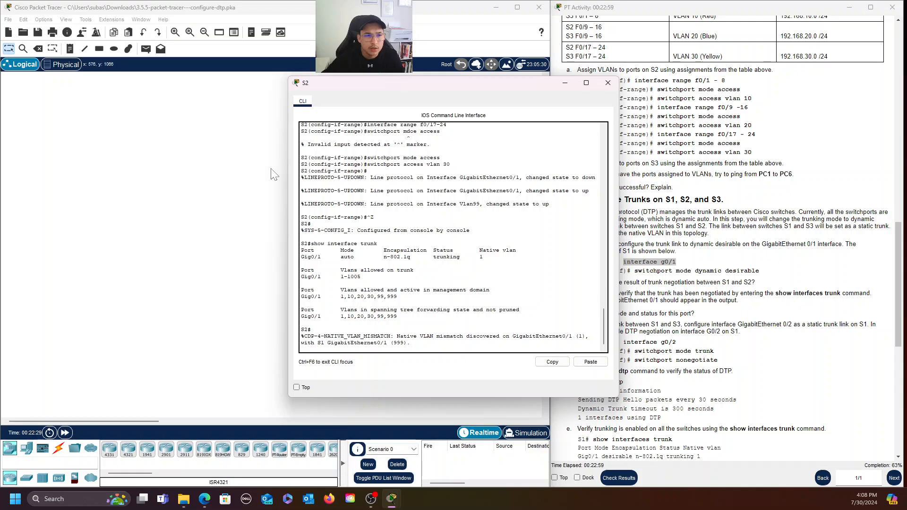
pyautogui.moveTo(474, 86); pyautogui.dragTo(349, 82)
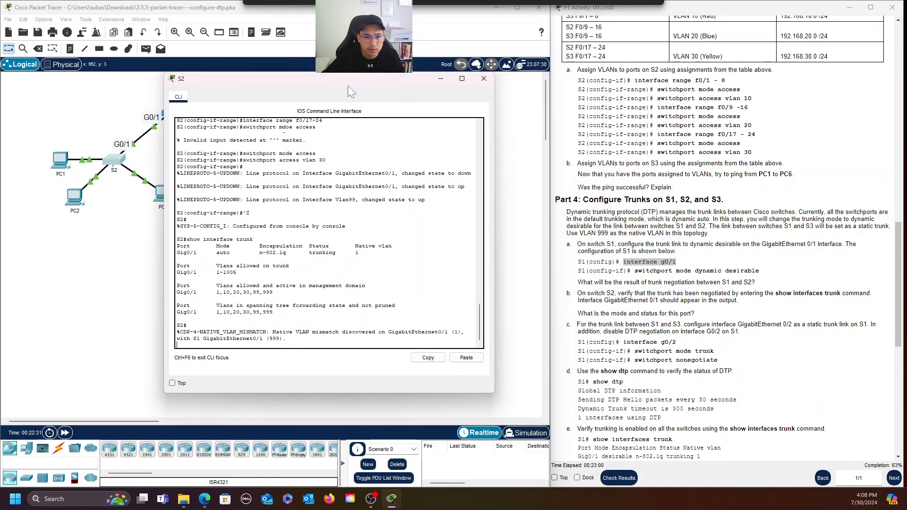
pyautogui.press('Return')
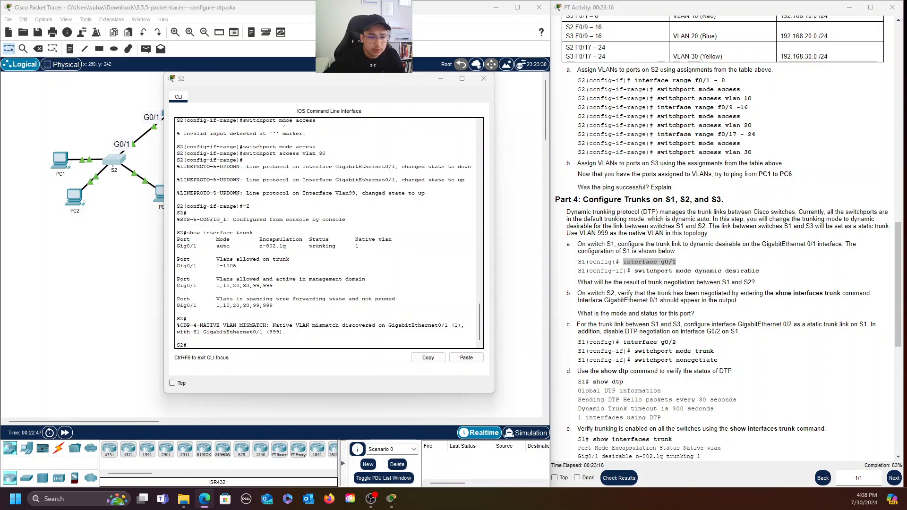
# Enter global configuration mode on S2 and select interface g0/1.
pyautogui.click(177, 338)
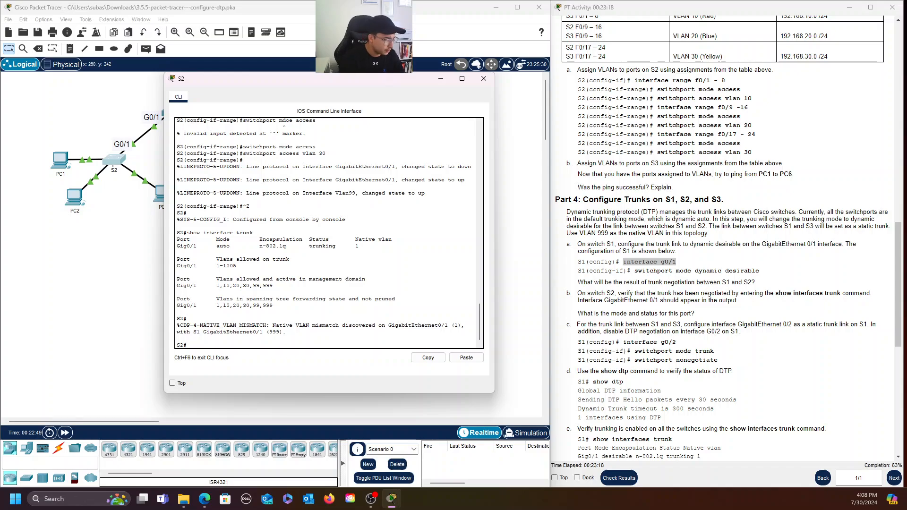
pyautogui.write('inte')
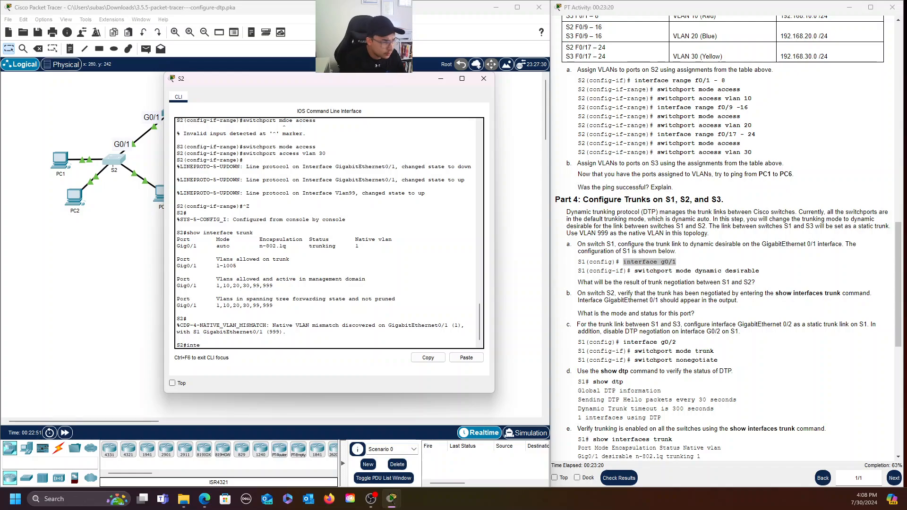
pyautogui.press('BackSpace')
pyautogui.write('config term')
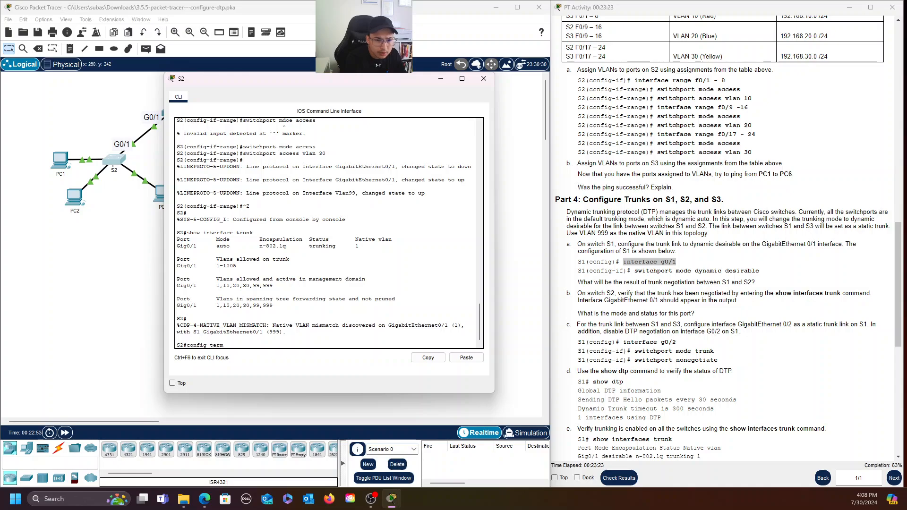
pyautogui.press('Return')
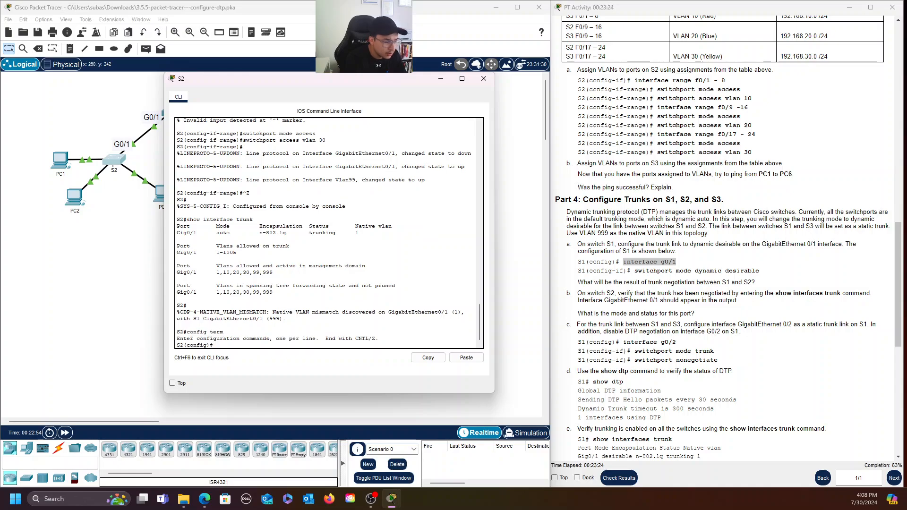
pyautogui.write('interface g')
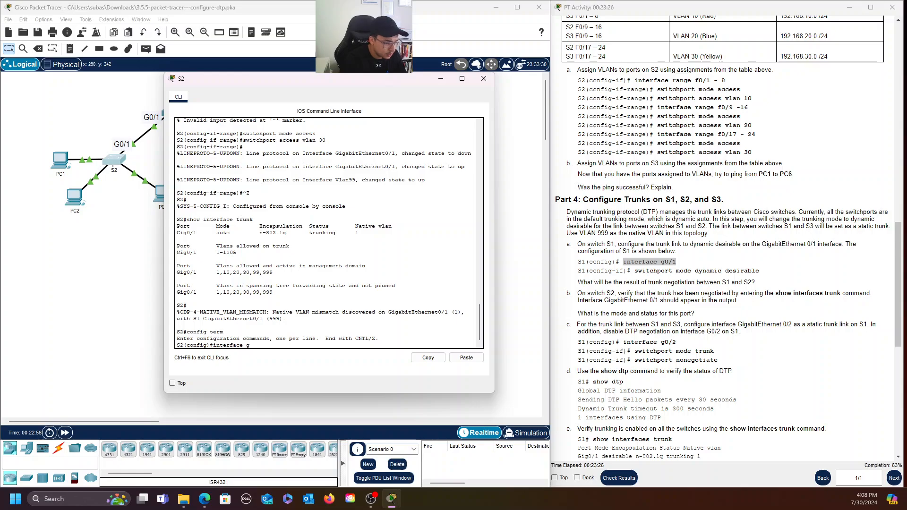
pyautogui.write('0/1')
pyautogui.press('Return')
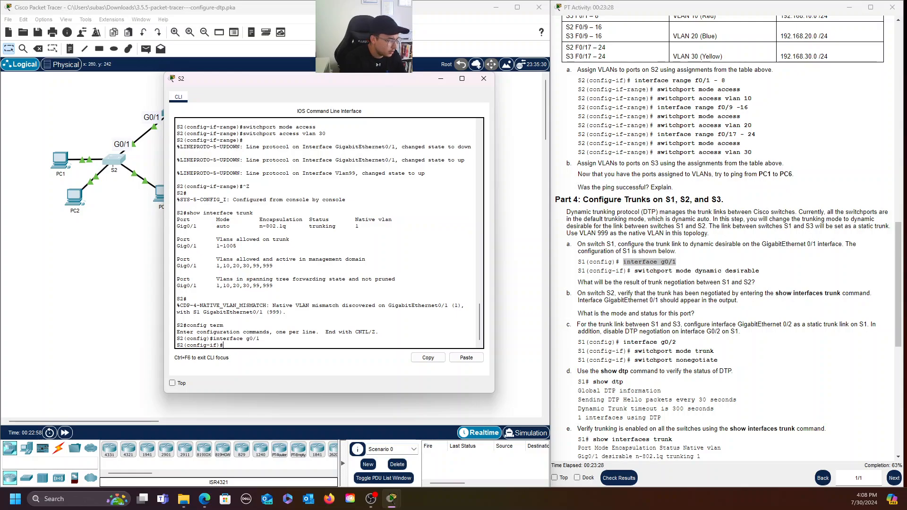
# Set interface g0/1 on S2 as a static trunk with switchport mode trunk.
pyautogui.write('switchport mode')
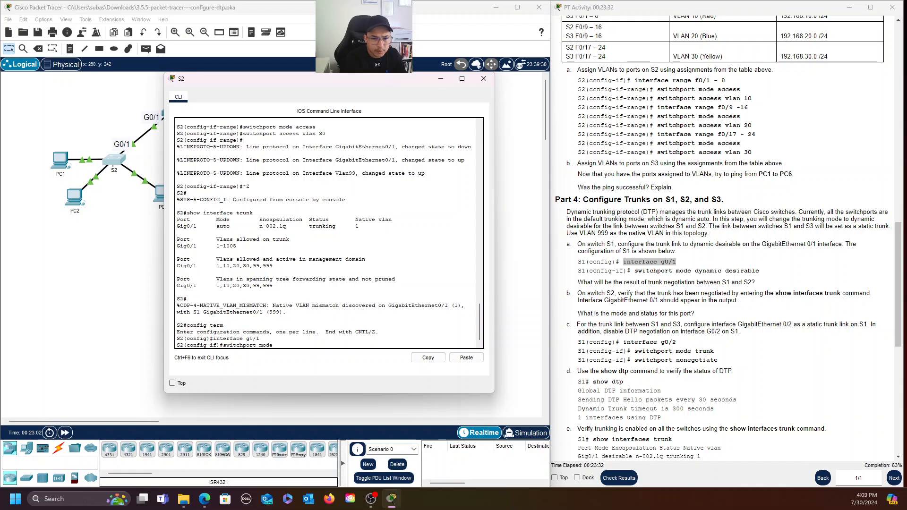
pyautogui.press('BackSpace')
pyautogui.press('BackSpace')
pyautogui.press('BackSpace')
pyautogui.write('runk')
pyautogui.press('Return')
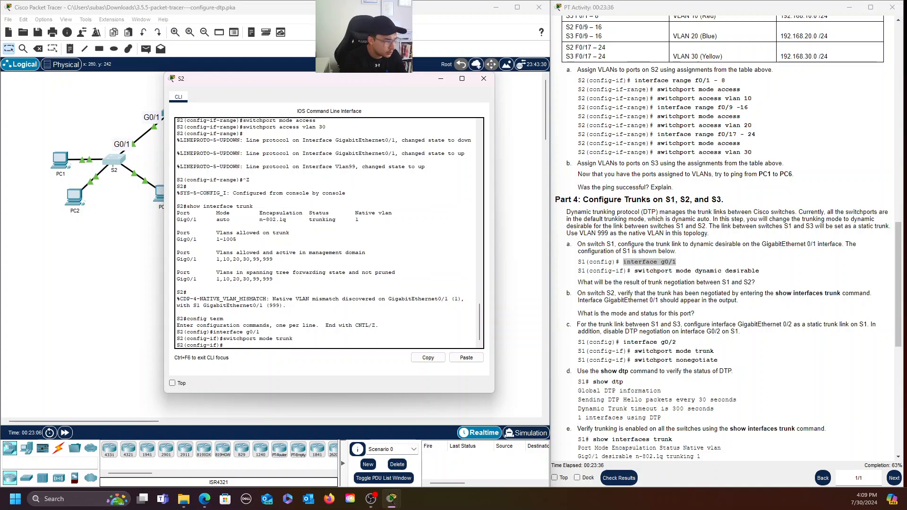
# Assign VLAN 999 as the native VLAN on S2 interface g0/1 with switchport trunk native vlan 999.
pyautogui.write('switch')
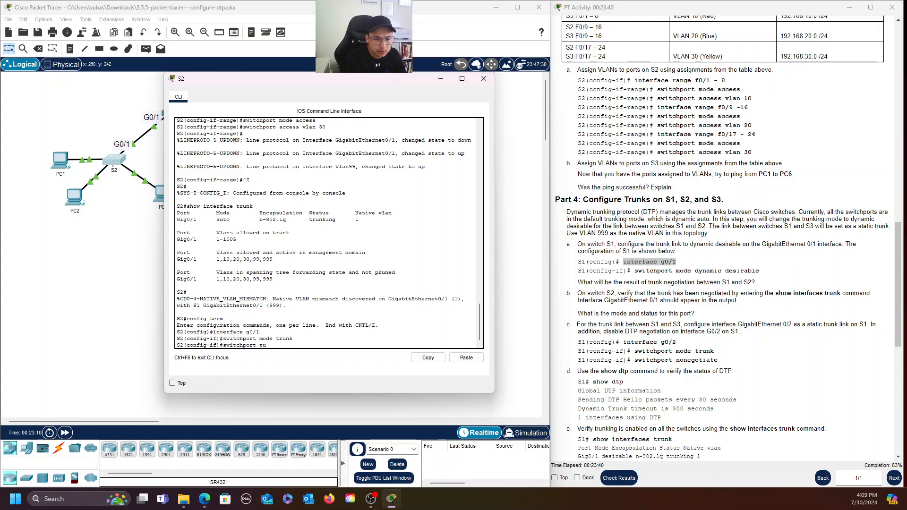
pyautogui.write('port trunk native vlan ')
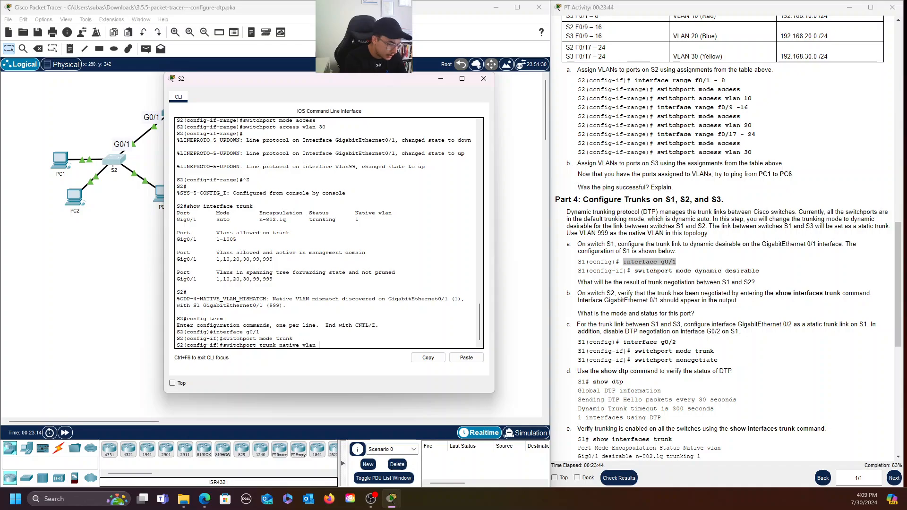
pyautogui.write('999')
pyautogui.press('Return')
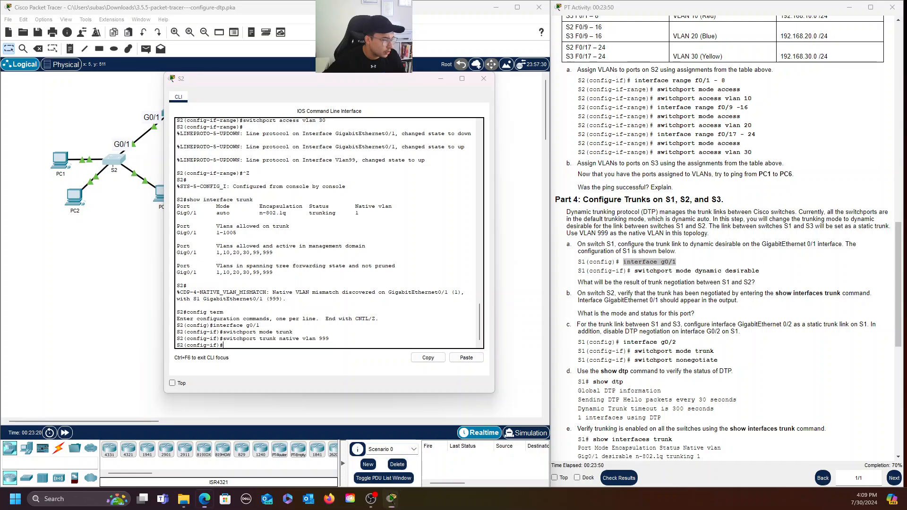
# Put the S2 window away, bring up the S3 CLI and enter global configuration mode with config term.
pyautogui.click(126, 239)
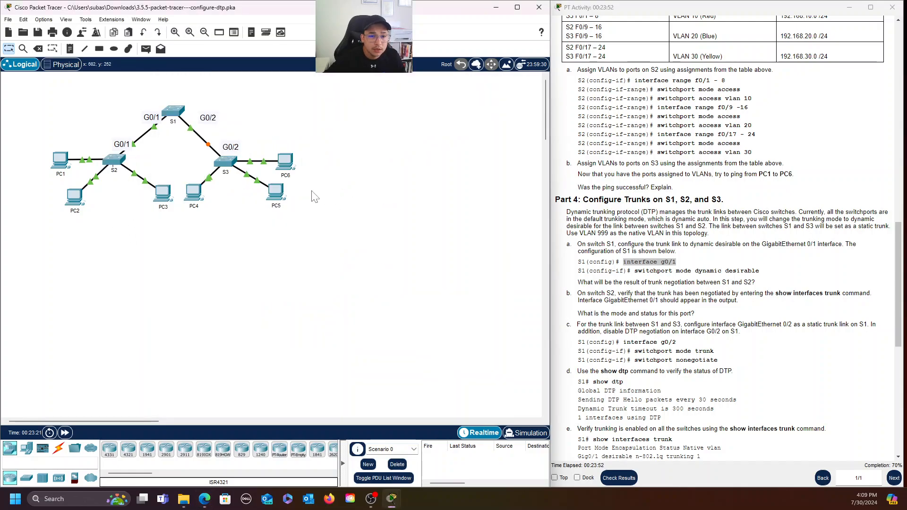
pyautogui.doubleClick(225, 158)
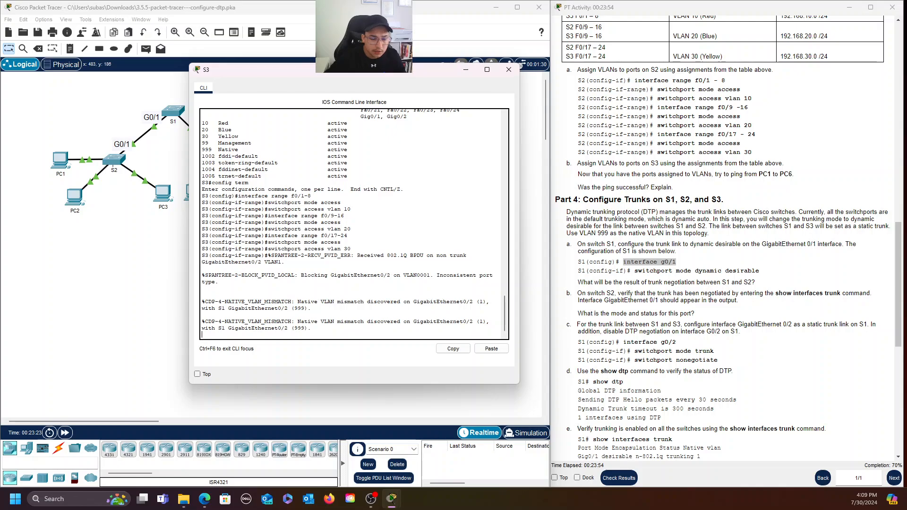
pyautogui.press('Return')
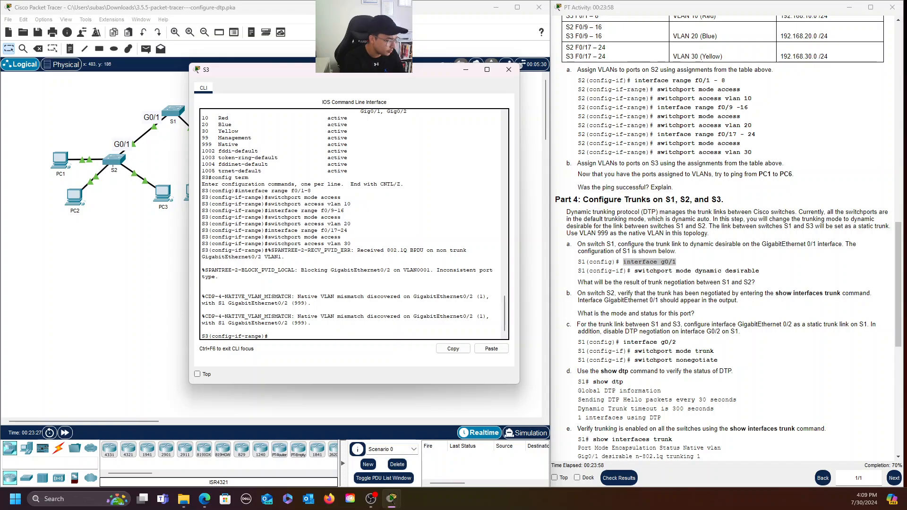
pyautogui.hotkey('ctrl', 'z')
pyautogui.write('co')
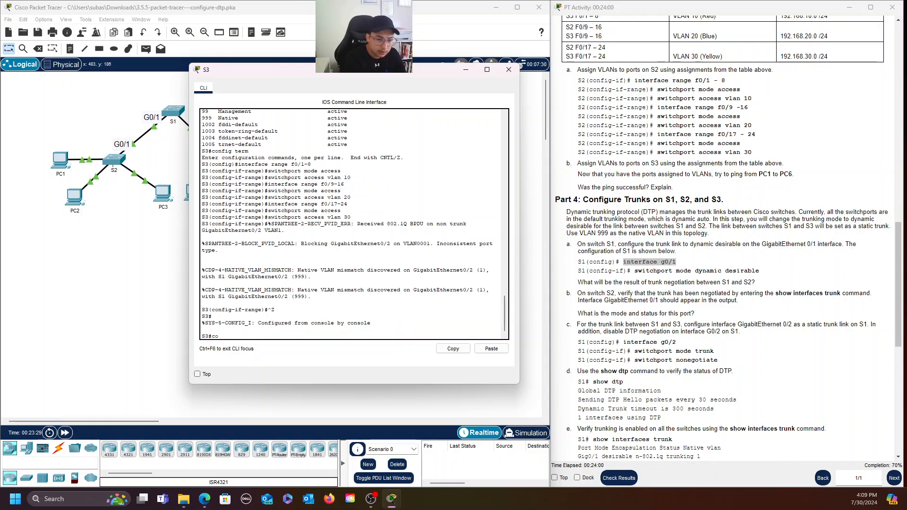
pyautogui.write('nfig term')
pyautogui.press('Return')
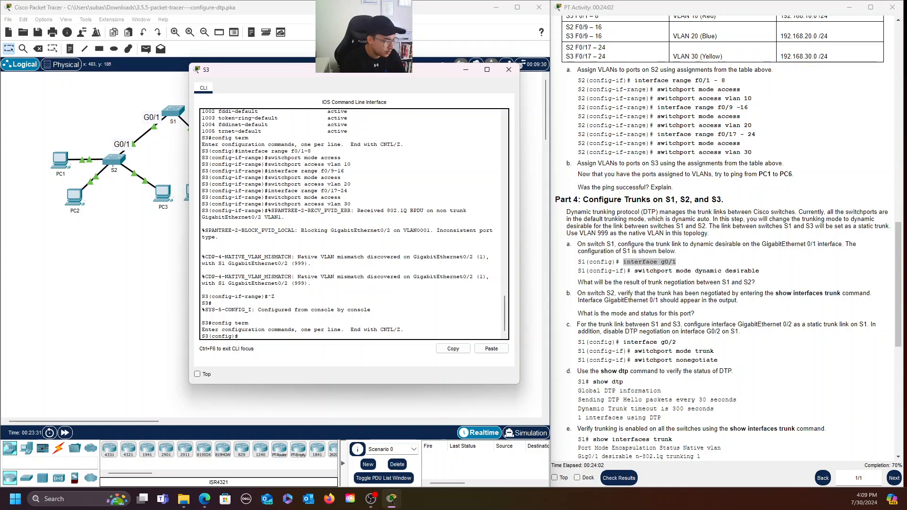
# Set interface g0/2 on S3 as a static trunk with switchport mode trunk.
pyautogui.write('interface g0')
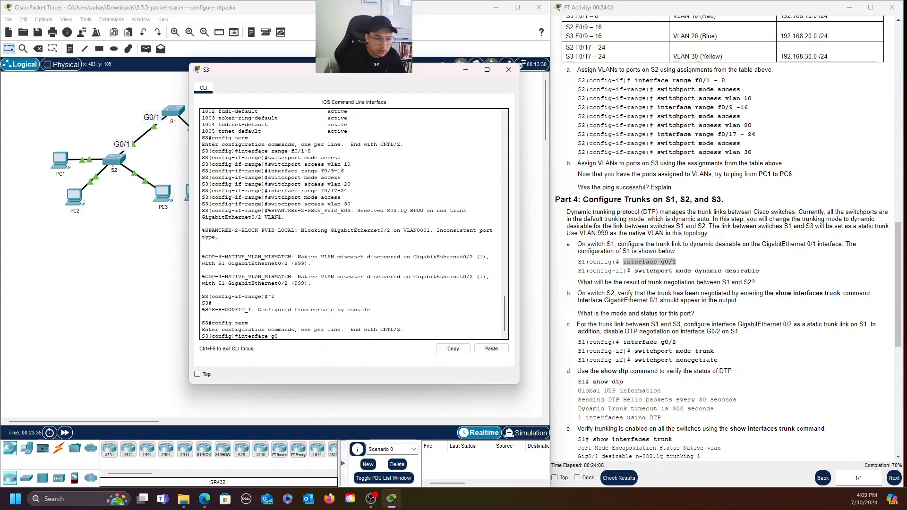
pyautogui.write('/2')
pyautogui.press('Return')
pyautogui.write('swi')
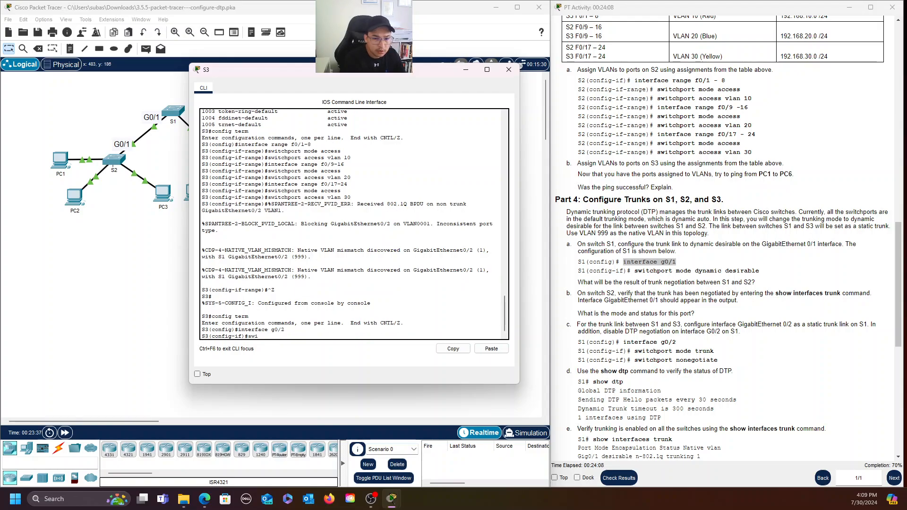
pyautogui.write('tchport m')
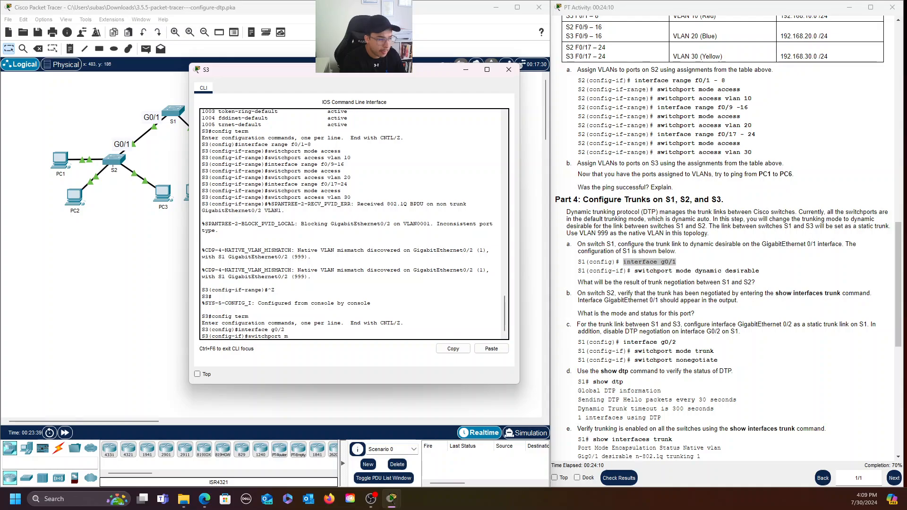
pyautogui.write('ode trun')
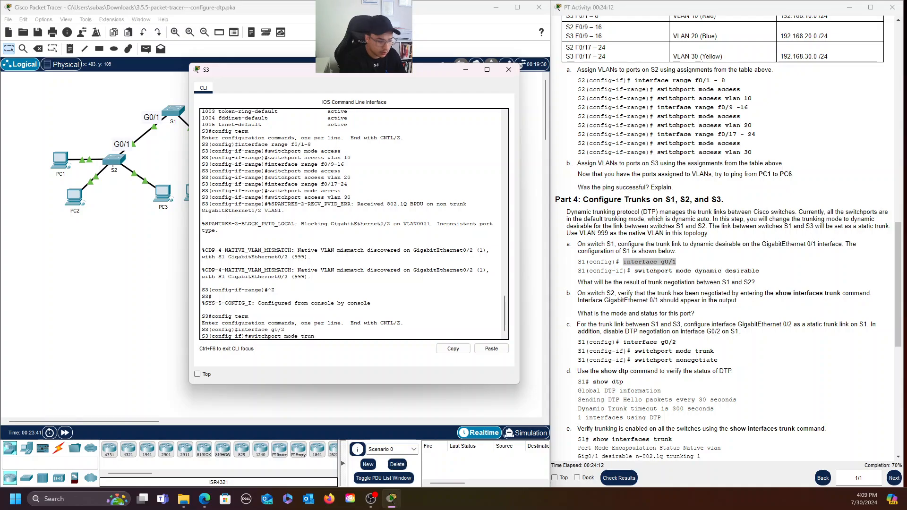
pyautogui.write('k')
pyautogui.press('Return')
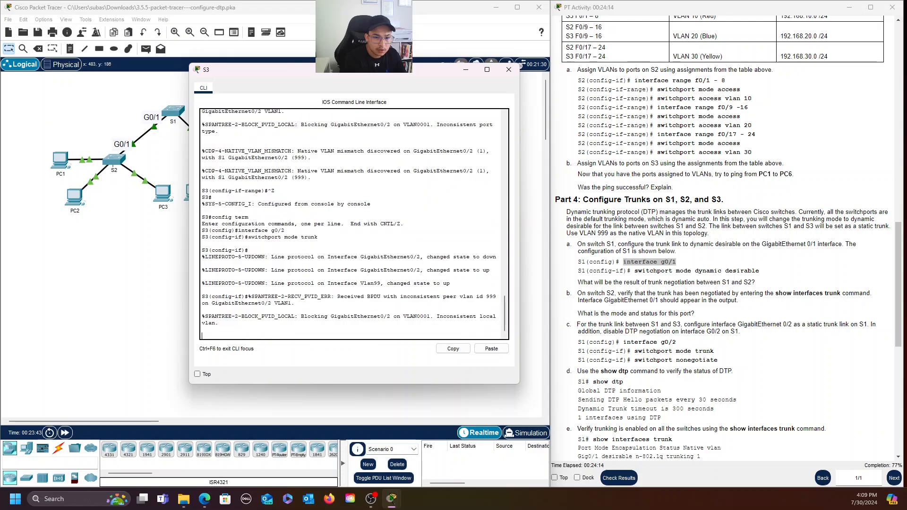
pyautogui.press('Return')
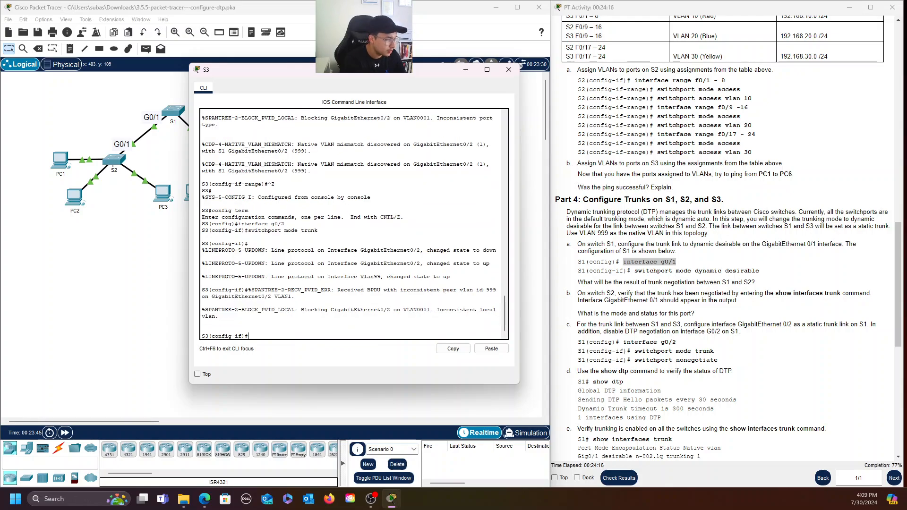
# Assign VLAN 999 as the native VLAN on S3 interface g0/2 with switchport trunk native vlan 999.
pyautogui.write('switchport')
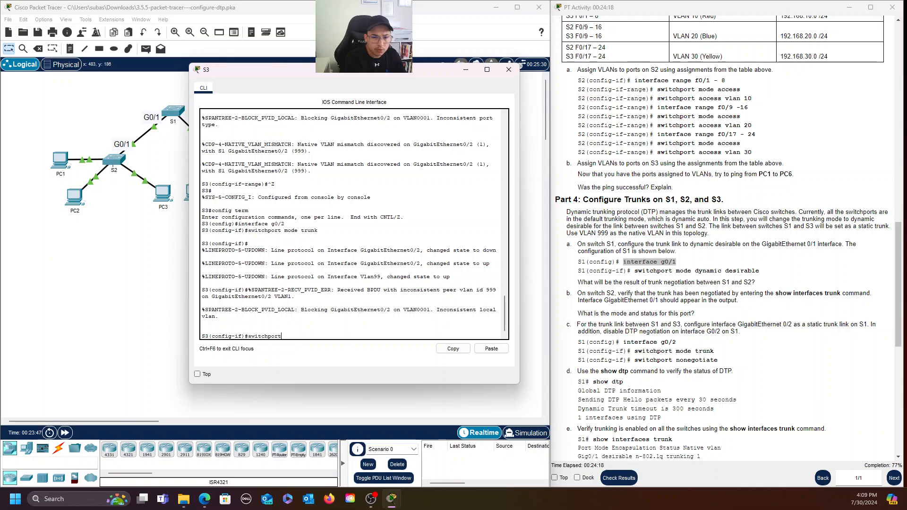
pyautogui.write(' trunk nati')
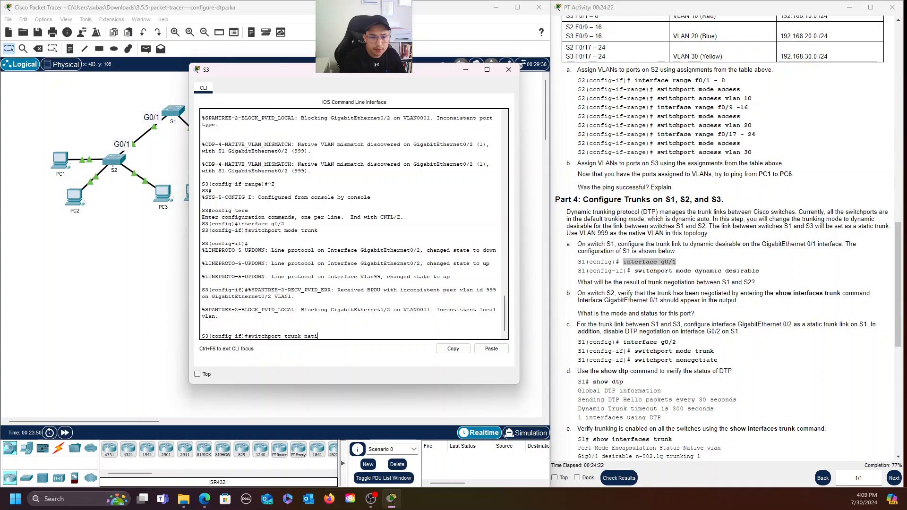
pyautogui.write('c vlan 99')
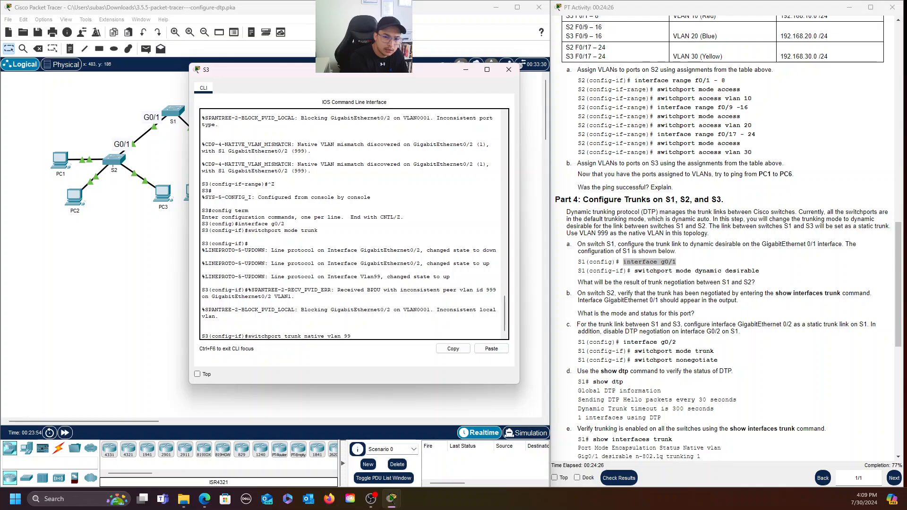
pyautogui.write('9')
pyautogui.press('Return')
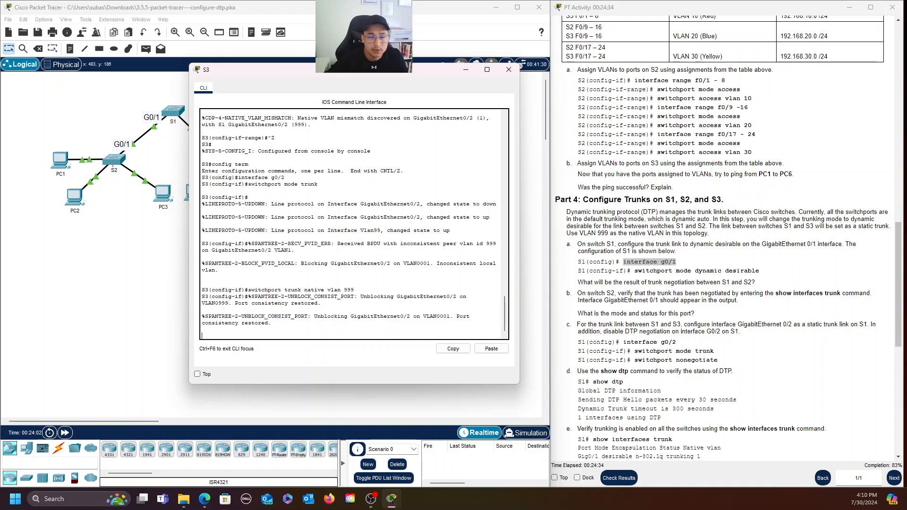
# Review the remaining Part 4 instructions on verifying trunks and pinging from PC1 to PC6, and the start of Part 5.
pyautogui.moveTo(387, 74); pyautogui.dragTo(309, 69)
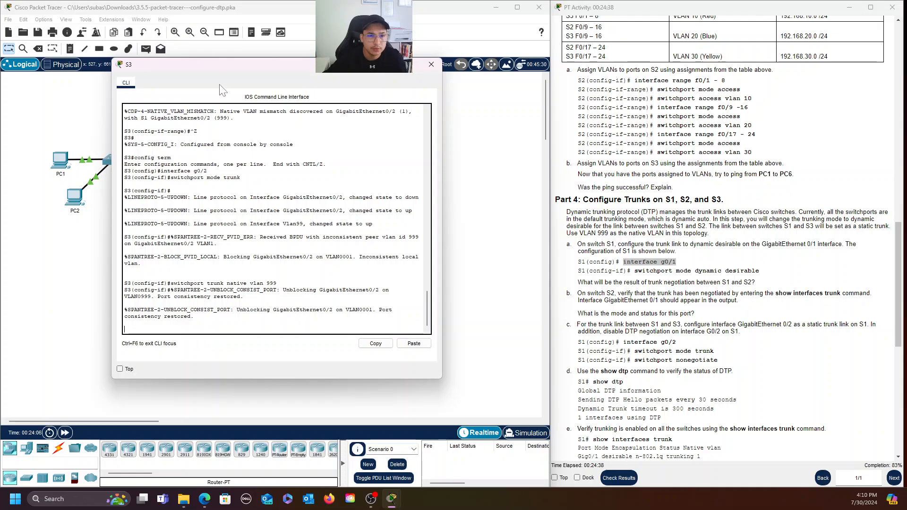
pyautogui.moveTo(197, 67); pyautogui.dragTo(302, 93)
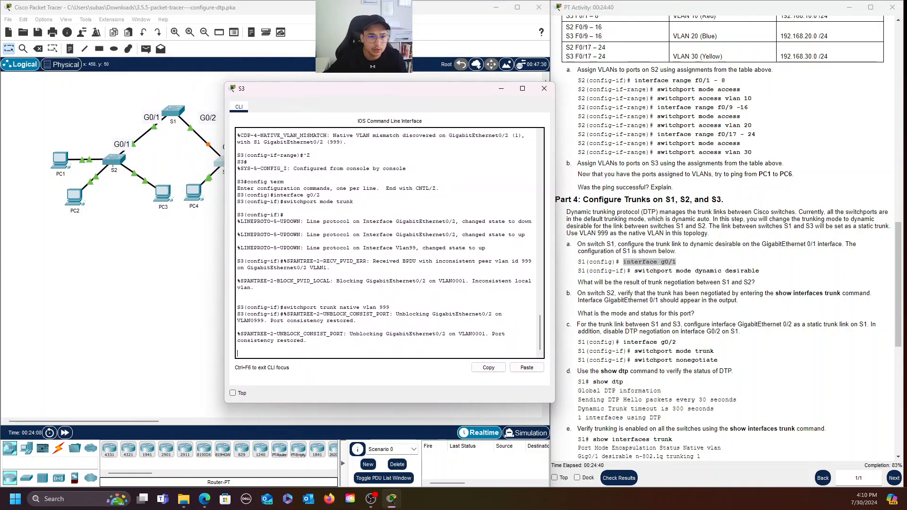
pyautogui.moveTo(425, 97); pyautogui.dragTo(378, 63)
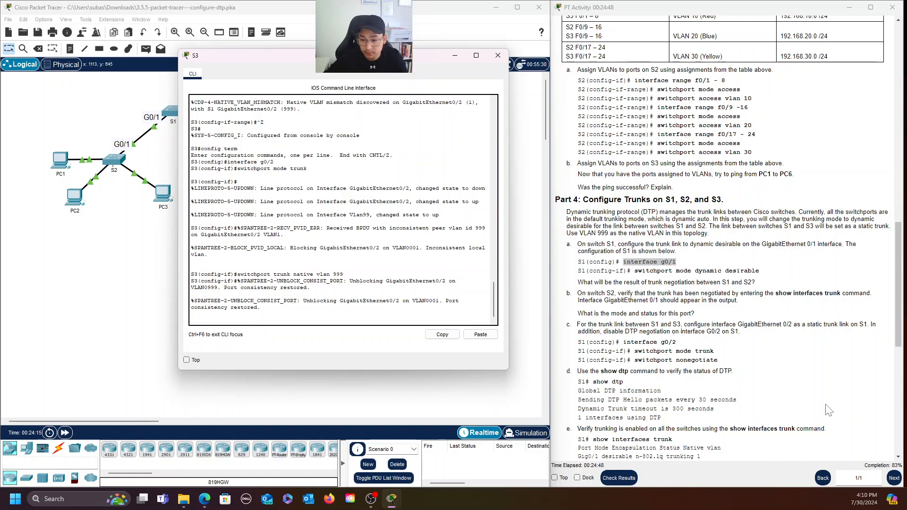
pyautogui.scroll(-2, 798, 372)
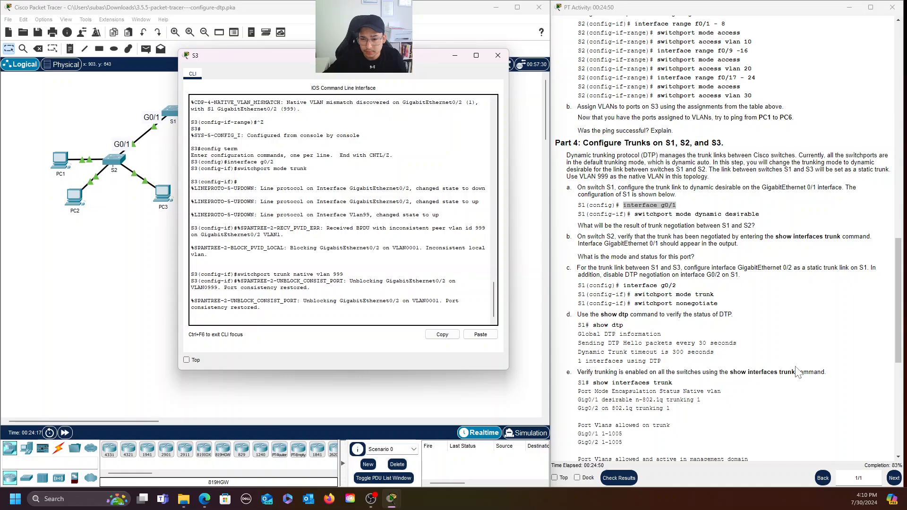
pyautogui.scroll(-5, 797, 372)
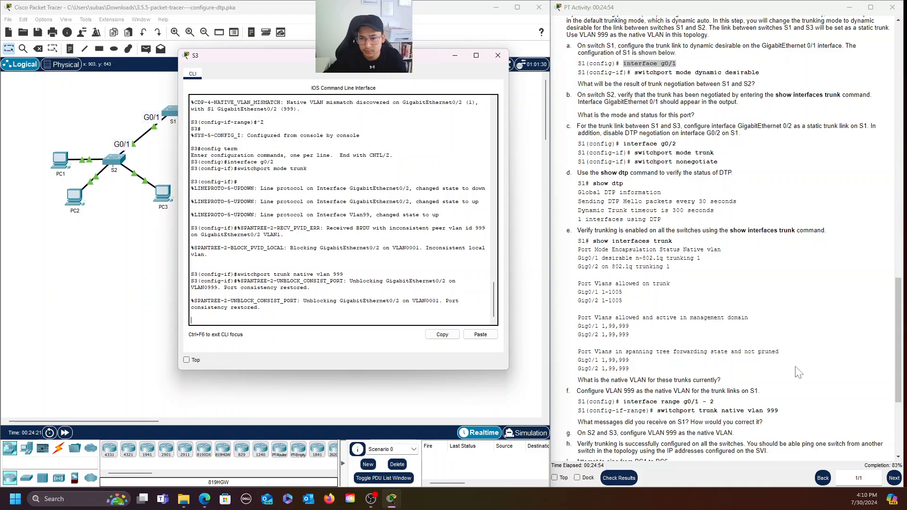
pyautogui.scroll(-2, 797, 372)
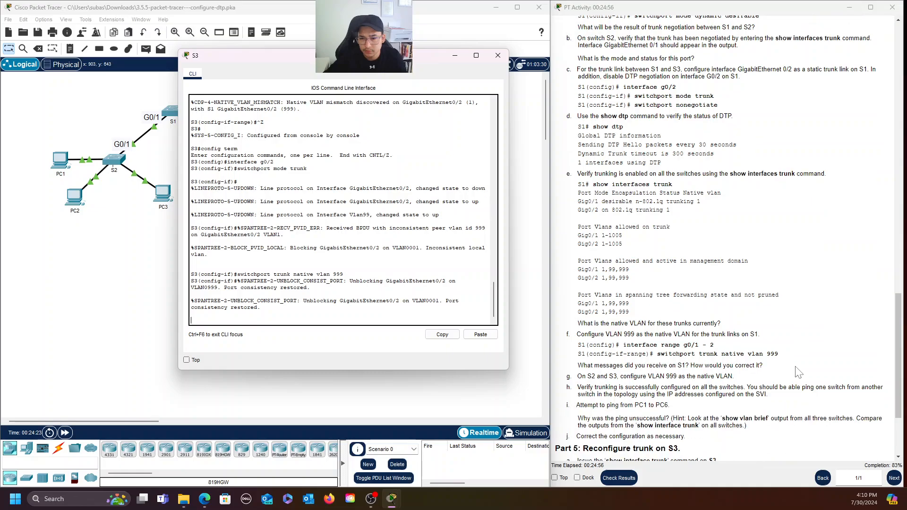
pyautogui.scroll(-2, 695, 346)
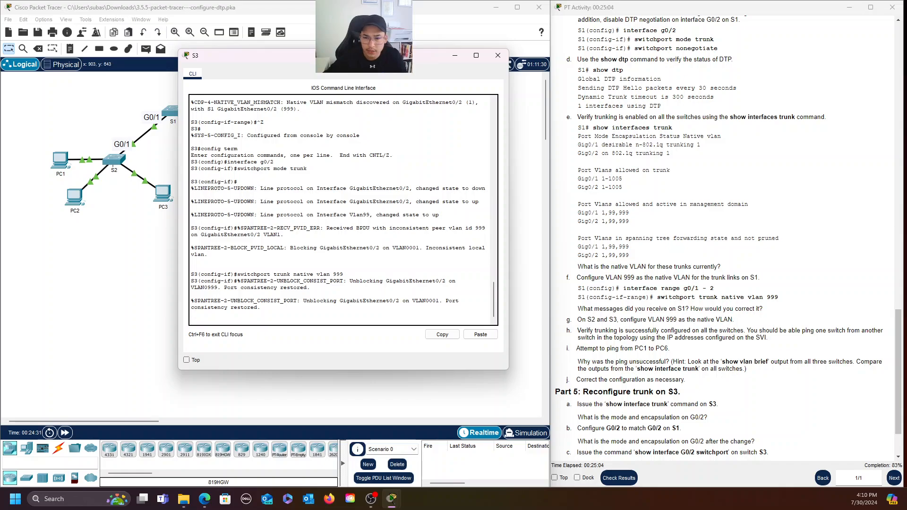
pyautogui.moveTo(578, 330); pyautogui.dragTo(771, 330)
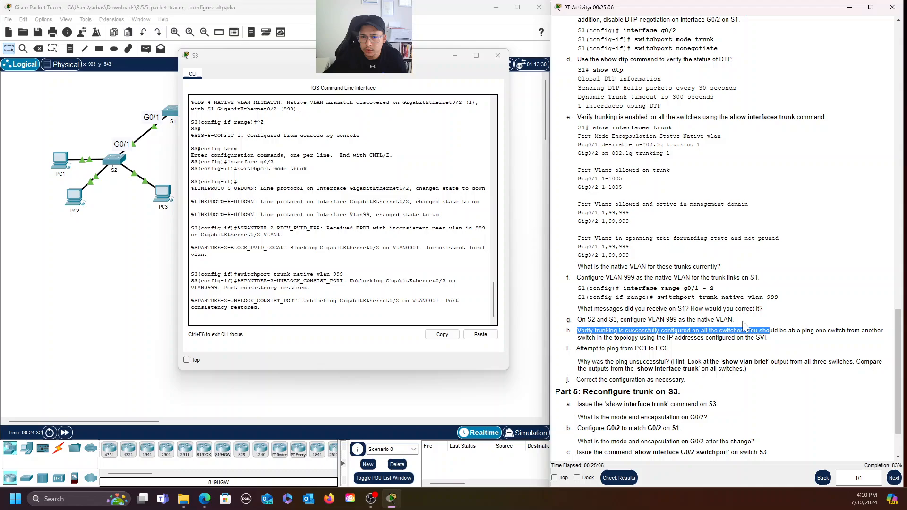
pyautogui.click(580, 94)
pyautogui.moveTo(585, 117); pyautogui.dragTo(735, 320)
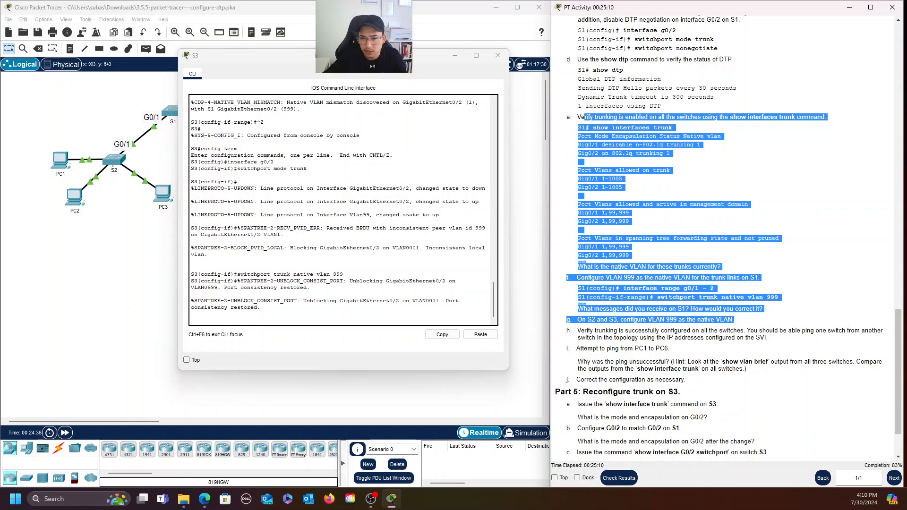
pyautogui.click(773, 326)
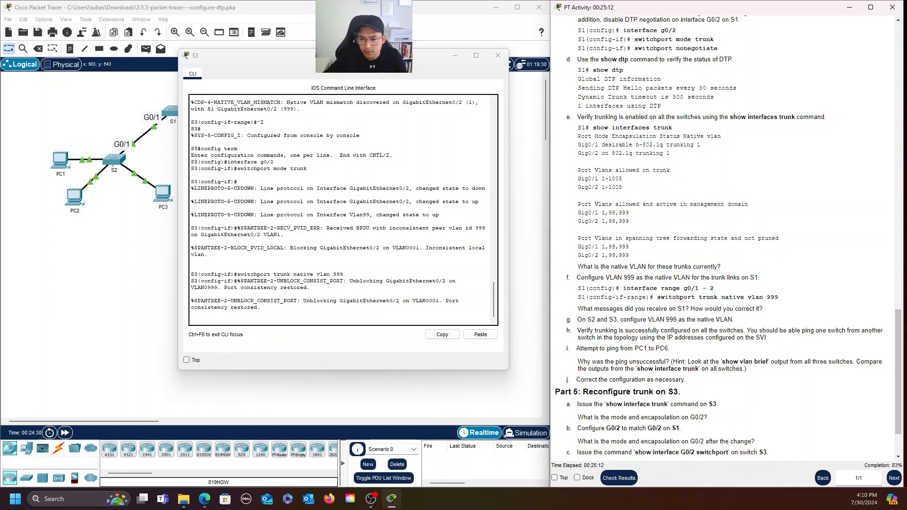
pyautogui.moveTo(653, 319); pyautogui.dragTo(682, 320)
pyautogui.moveTo(577, 330); pyautogui.dragTo(615, 331)
pyautogui.click(614, 330)
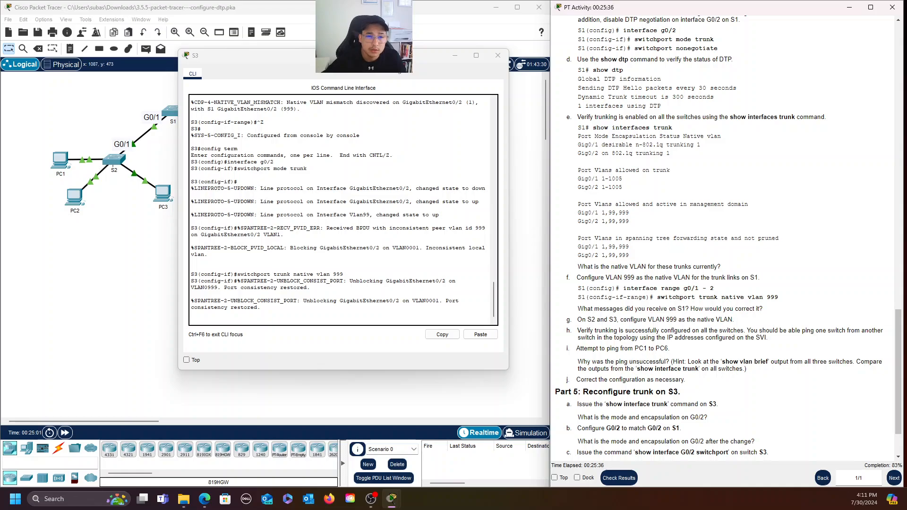
# Open PC1's command prompt and repeat the ping to PC6 at 192.168.10.2.
pyautogui.moveTo(395, 59); pyautogui.dragTo(371, 70)
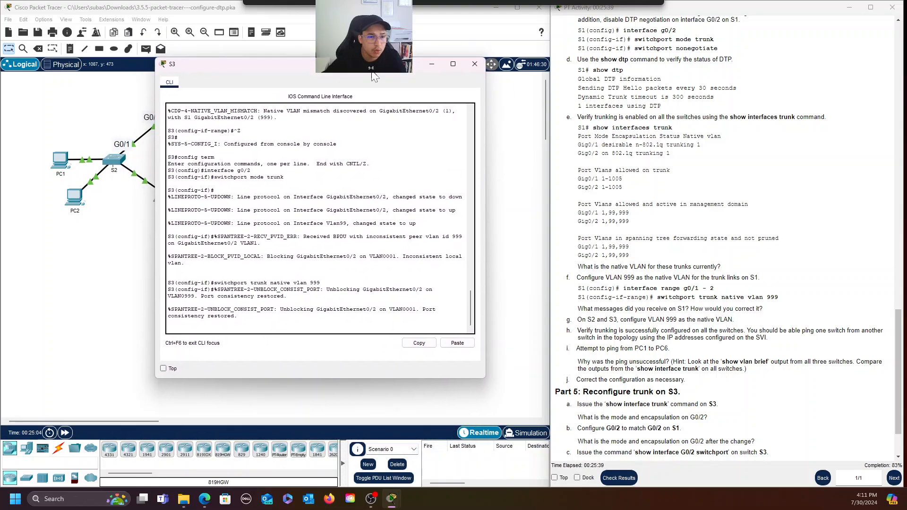
pyautogui.click(62, 165)
pyautogui.moveTo(556, 208); pyautogui.dragTo(374, 84)
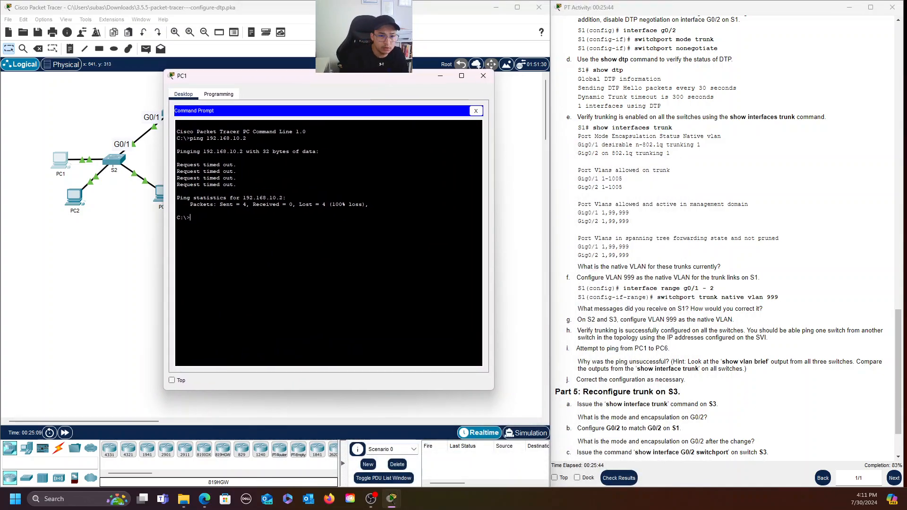
pyautogui.press('Up')
pyautogui.press('Return')
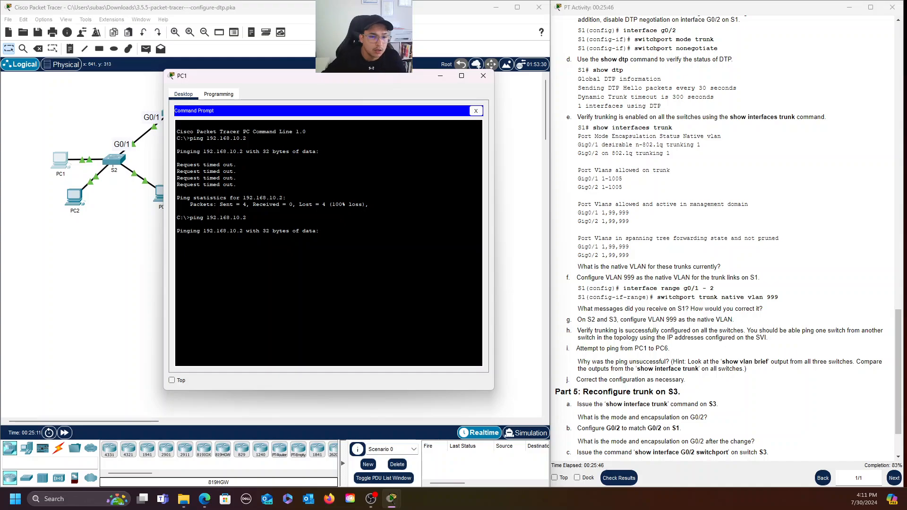
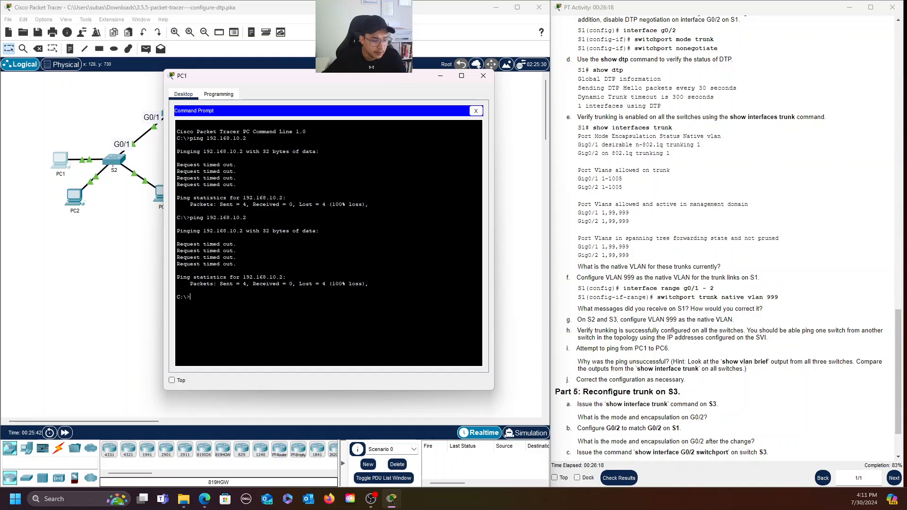
# Put the PC1 window away and bring up the S1 CLI at its privileged prompt.
pyautogui.moveTo(323, 78)
pyautogui.mouseDown()
pyautogui.moveTo(292, 86)
pyautogui.moveTo(309, 78)
pyautogui.mouseUp()
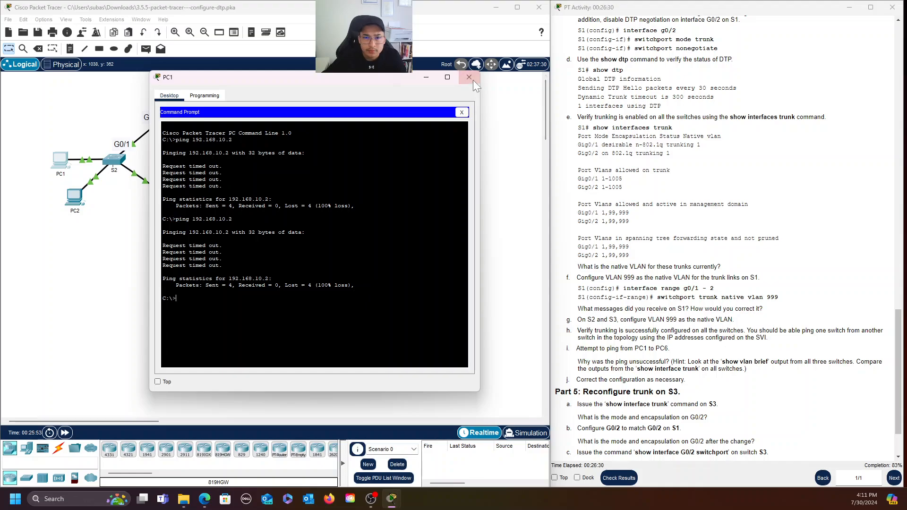
pyautogui.click(426, 78)
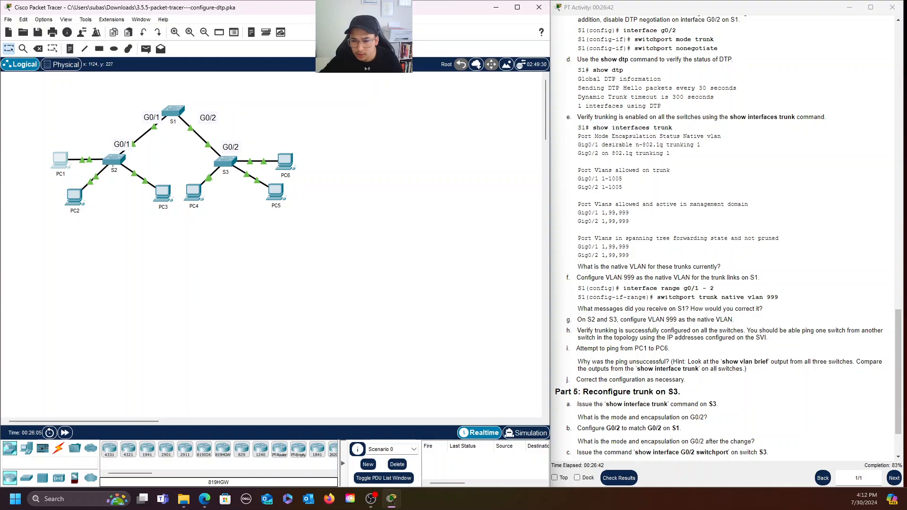
pyautogui.click(174, 112)
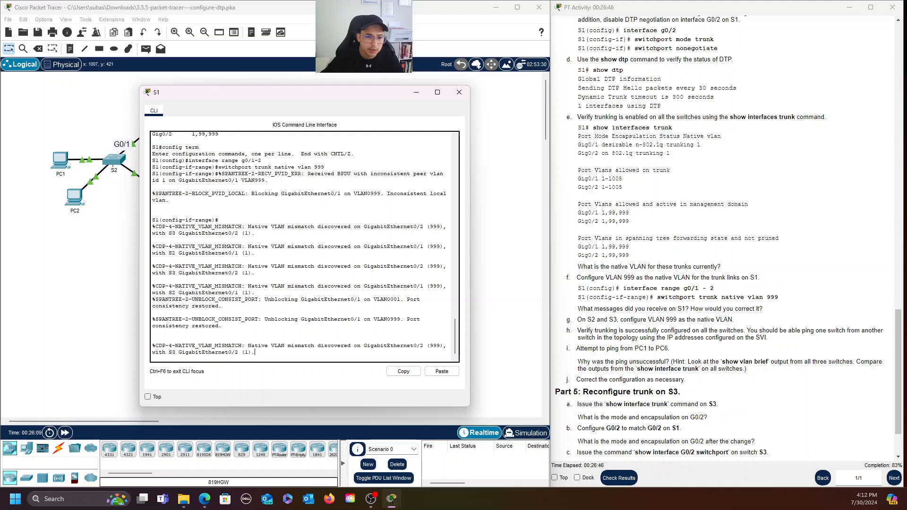
pyautogui.press('Return')
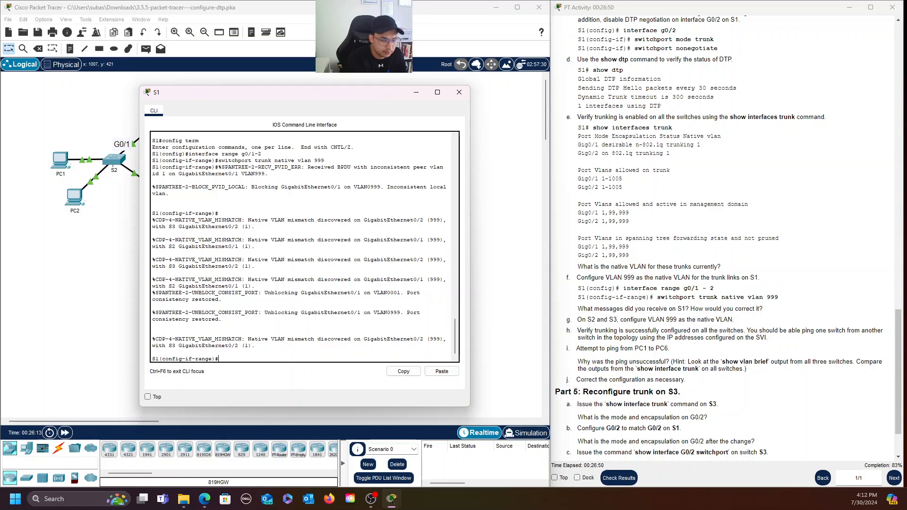
pyautogui.hotkey('ctrl', 'z')
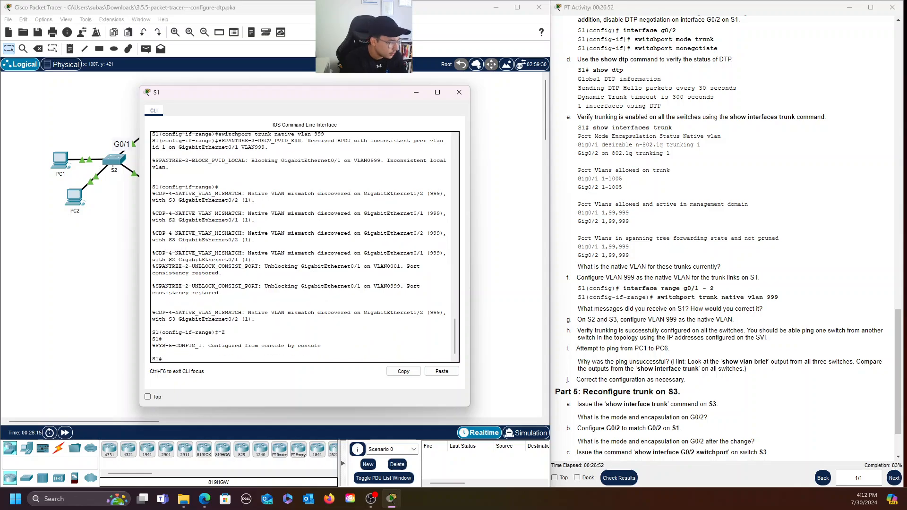
# Display S1's VLAN table with show vlan brief and examine which VLANs exist on the switch.
pyautogui.write('show vlan')
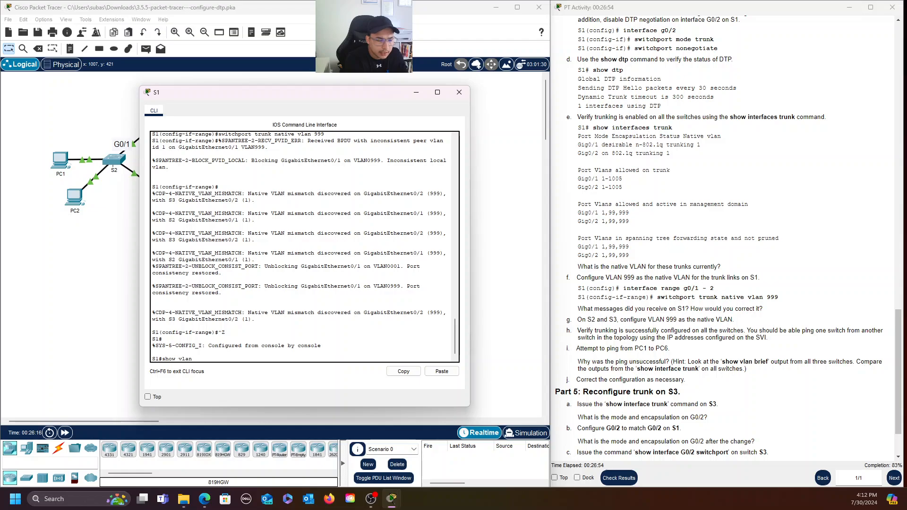
pyautogui.write(' brief')
pyautogui.press('Return')
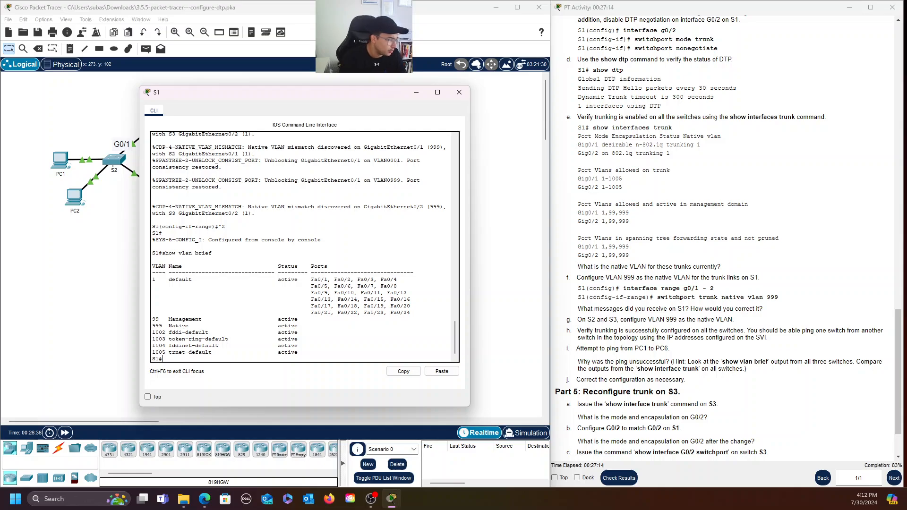
pyautogui.moveTo(162, 359); pyautogui.dragTo(152, 283)
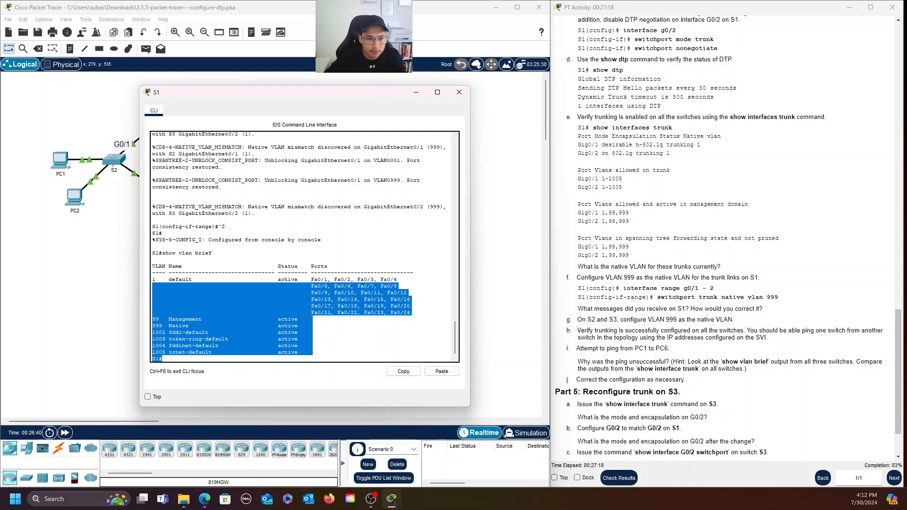
pyautogui.click(153, 285)
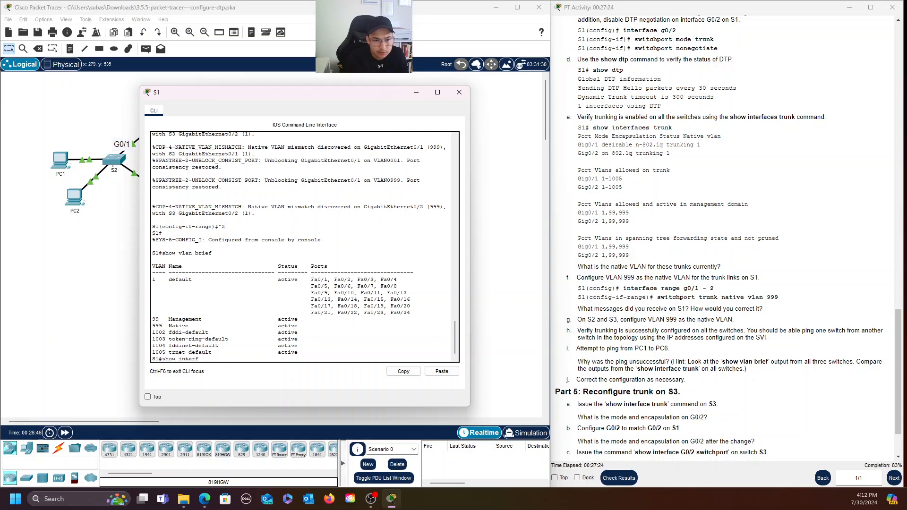
# Run show interface trunk on S1 and compare the trunk output with the VLAN table.
pyautogui.press('BackSpace')
pyautogui.press('BackSpace')
pyautogui.write('ace trunk')
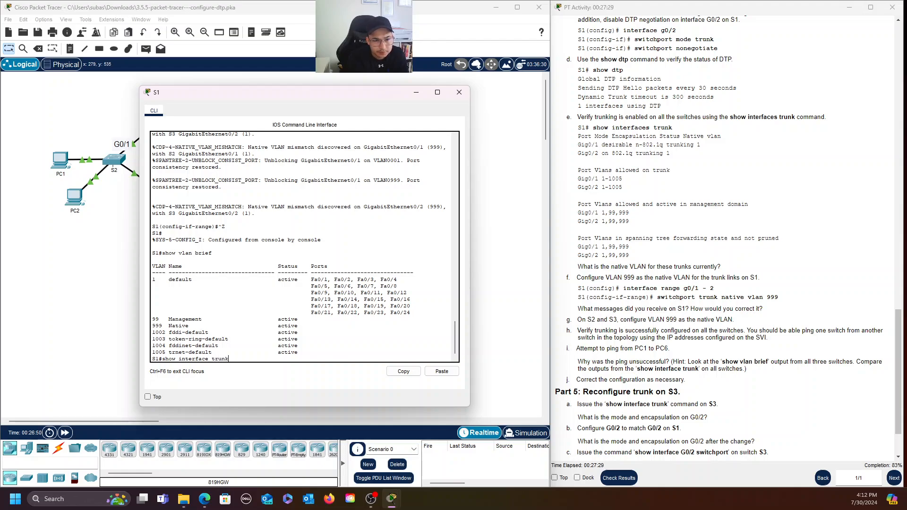
pyautogui.press('Return')
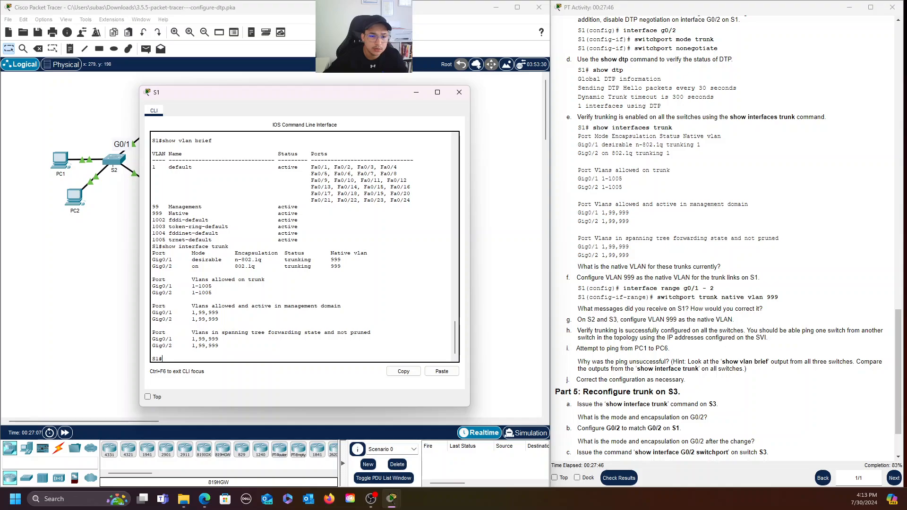
pyautogui.scroll(3, 304, 247)
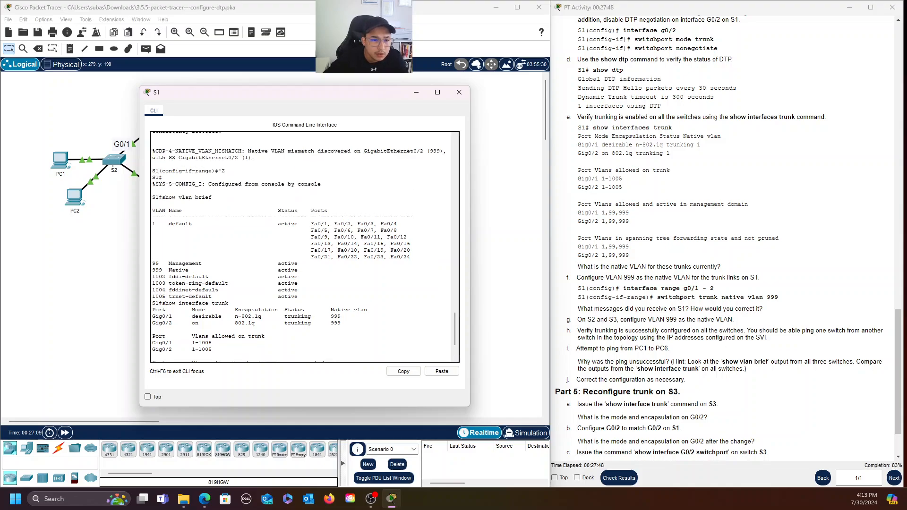
pyautogui.moveTo(154, 237); pyautogui.dragTo(410, 250)
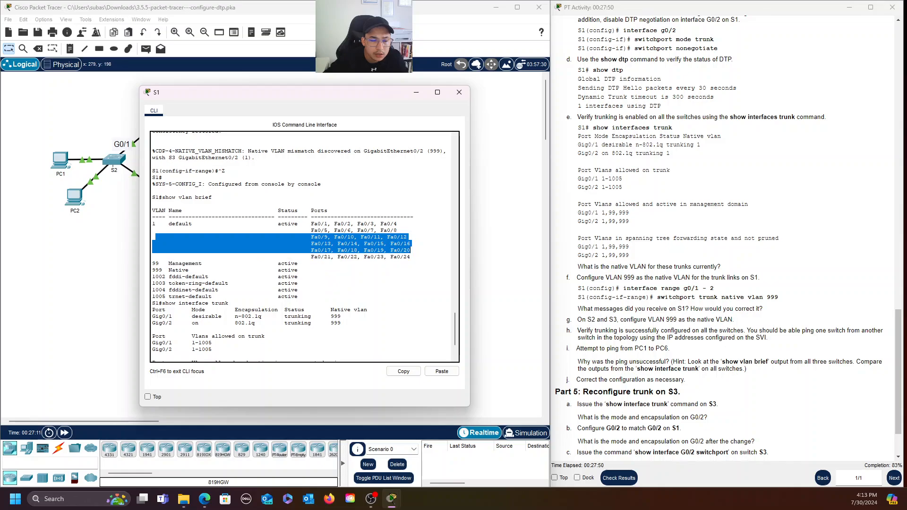
pyautogui.click(410, 251)
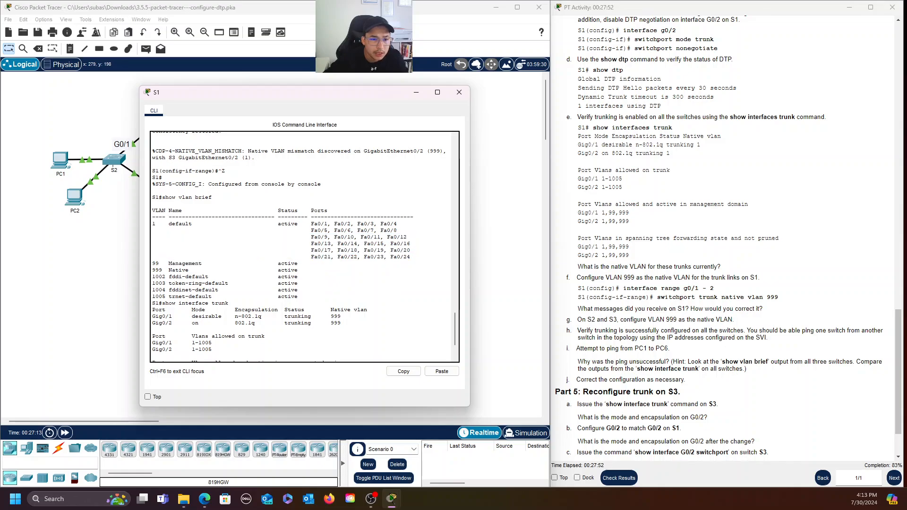
# Move the S1 window clear of the topology, enter global configuration mode and create VLAN 10 named Red.
pyautogui.moveTo(315, 100); pyautogui.dragTo(384, 34)
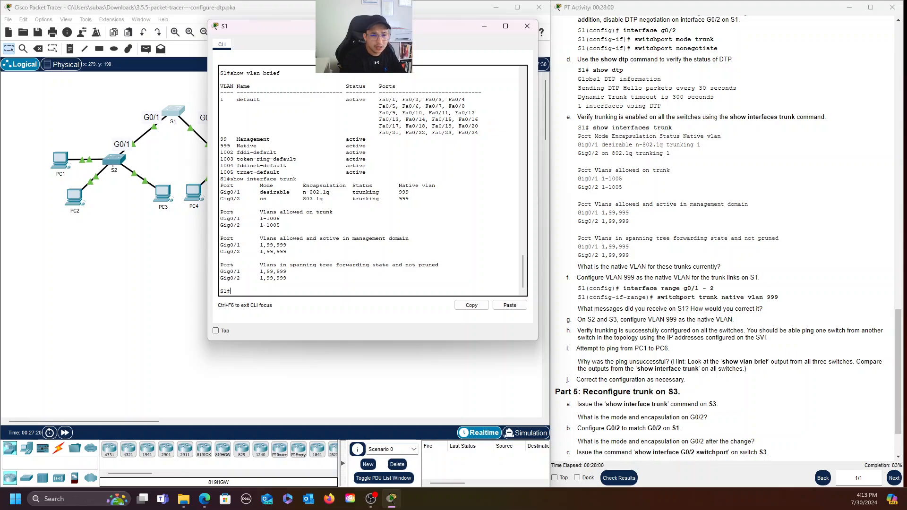
pyautogui.write('term')
pyautogui.press('Return')
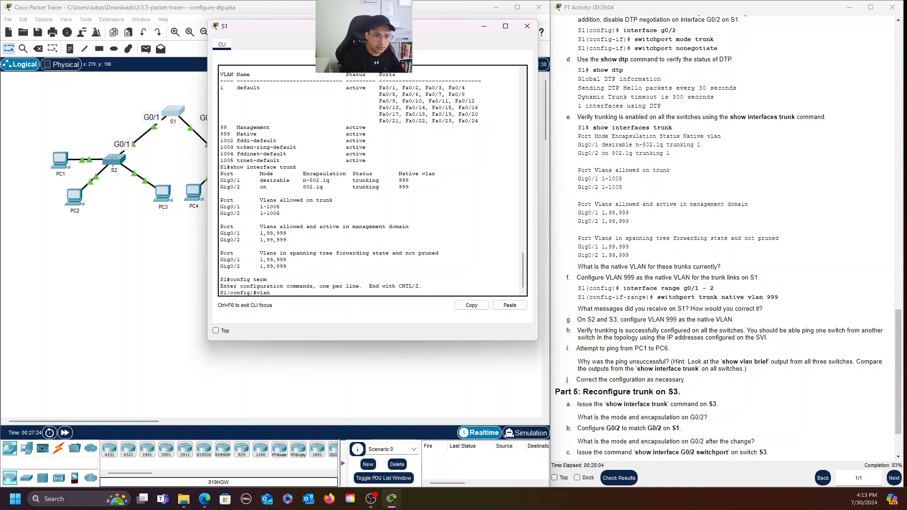
pyautogui.write('vlan 10')
pyautogui.press('Return')
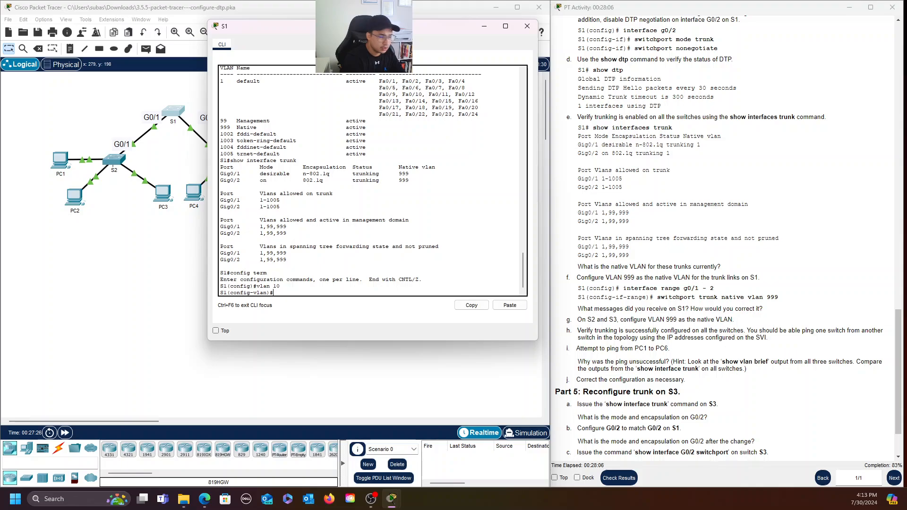
pyautogui.write('name Red')
pyautogui.press('Return')
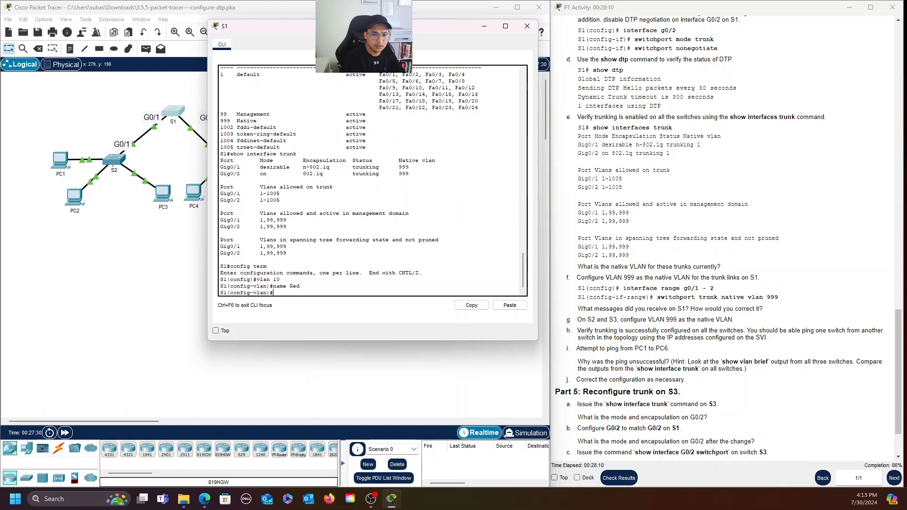
# Create VLAN 20 on S1 and name it Blue.
pyautogui.write('vlan 20')
pyautogui.press('Return')
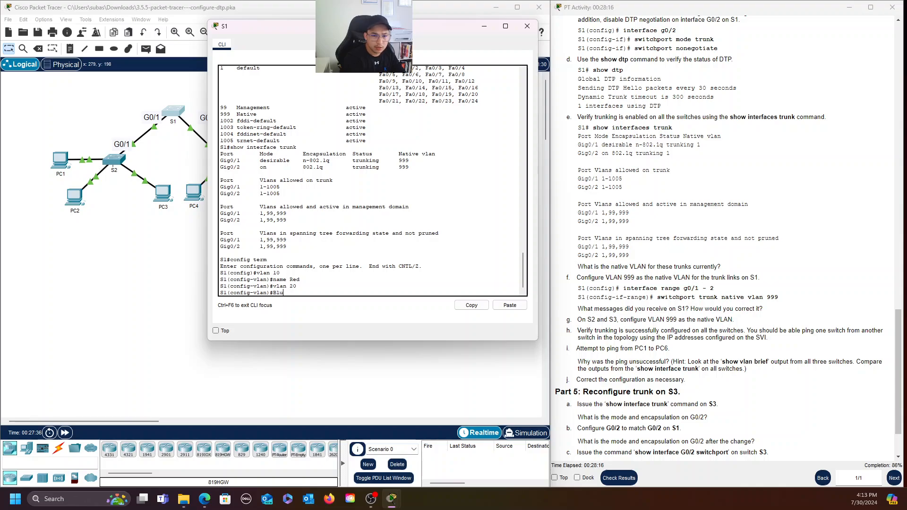
pyautogui.write('name blu')
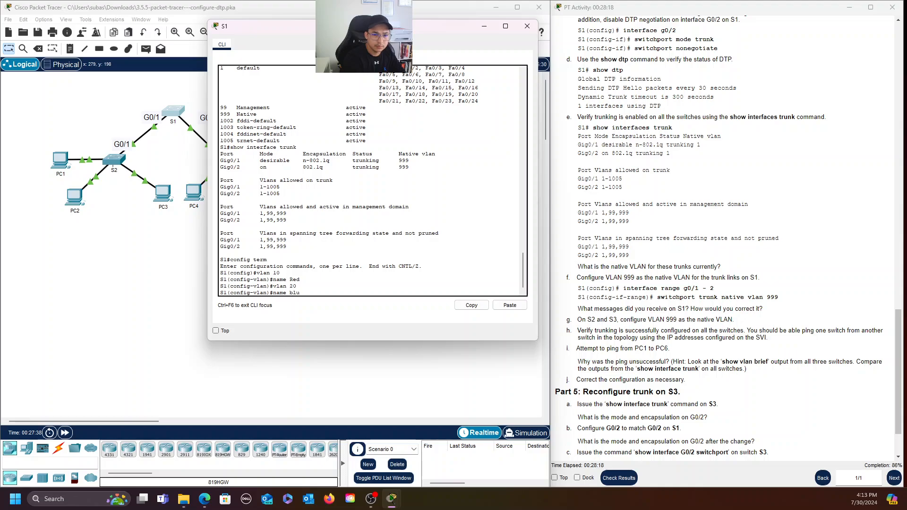
pyautogui.write('ue')
pyautogui.press('Return')
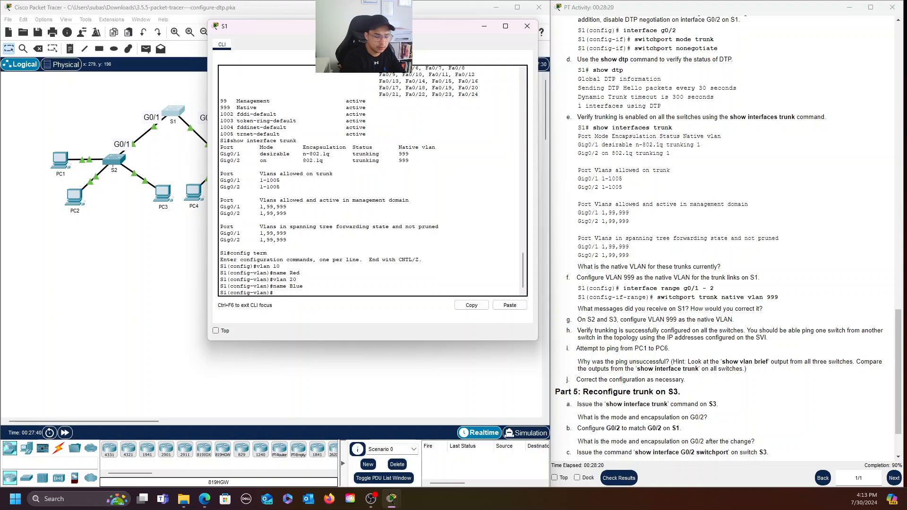
# Create VLAN 30 on S1 and name it Yellow.
pyautogui.write('vlan 30')
pyautogui.press('Return')
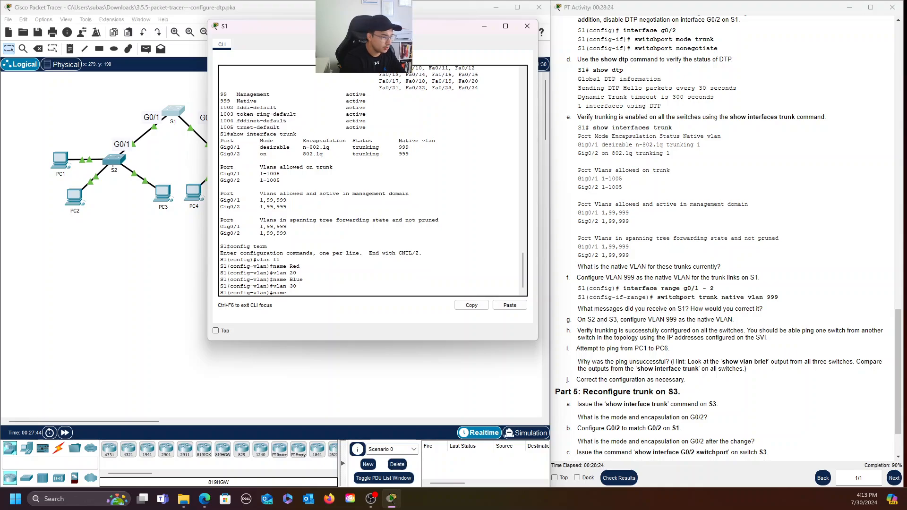
pyautogui.write('name Yellow')
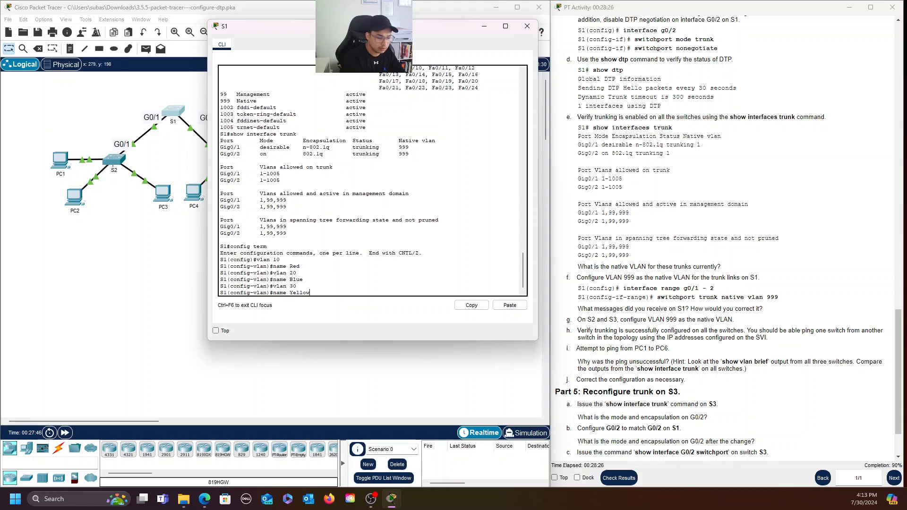
pyautogui.press('Return')
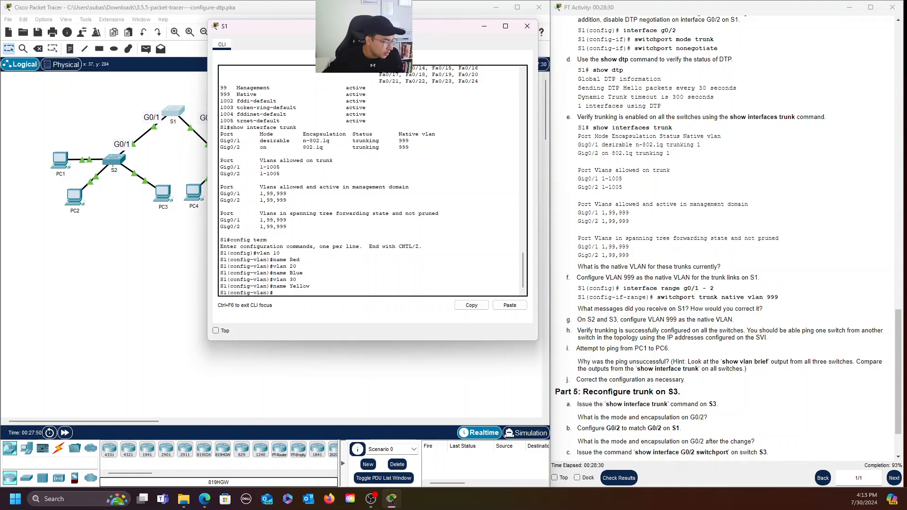
# Read the Part 5 instructions, return the S3 CLI to privileged mode and run show interface trunk there.
pyautogui.scroll(-2, 751, 302)
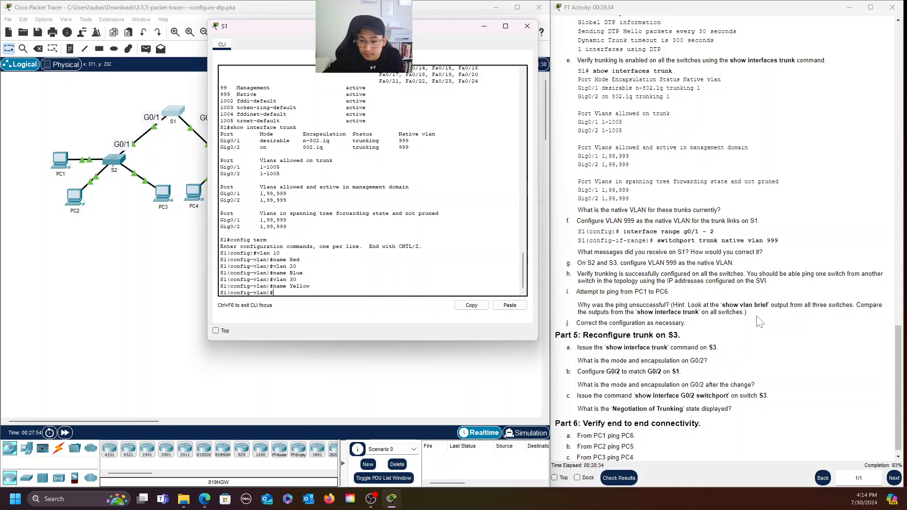
pyautogui.scroll(-1, 603, 328)
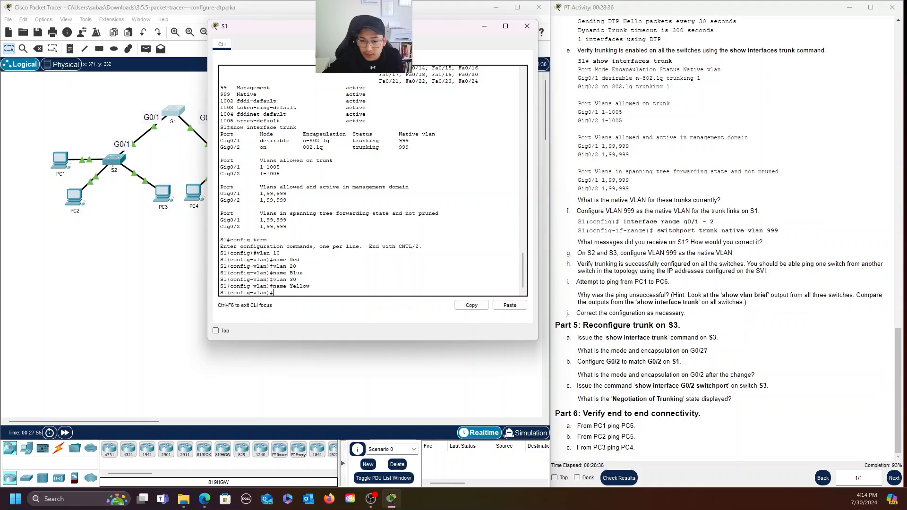
pyautogui.scroll(2, 373, 180)
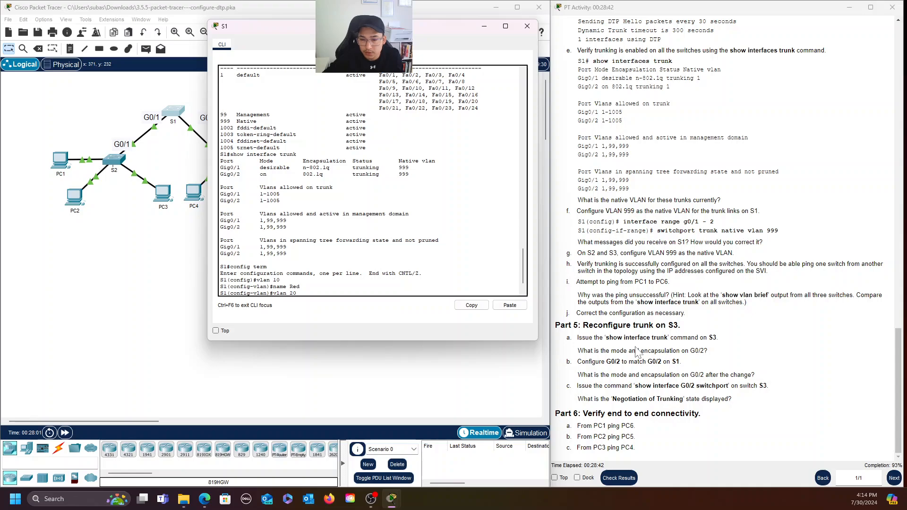
pyautogui.click(487, 26)
pyautogui.click(226, 167)
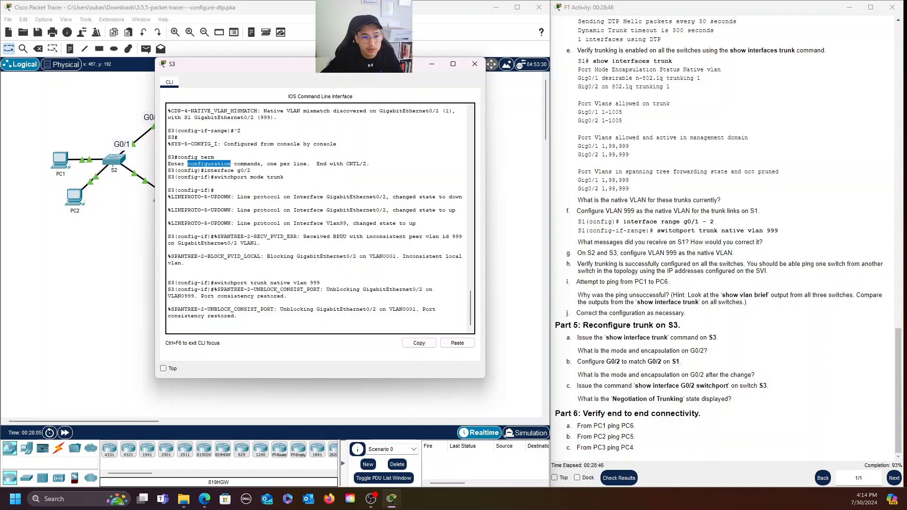
pyautogui.press('Return')
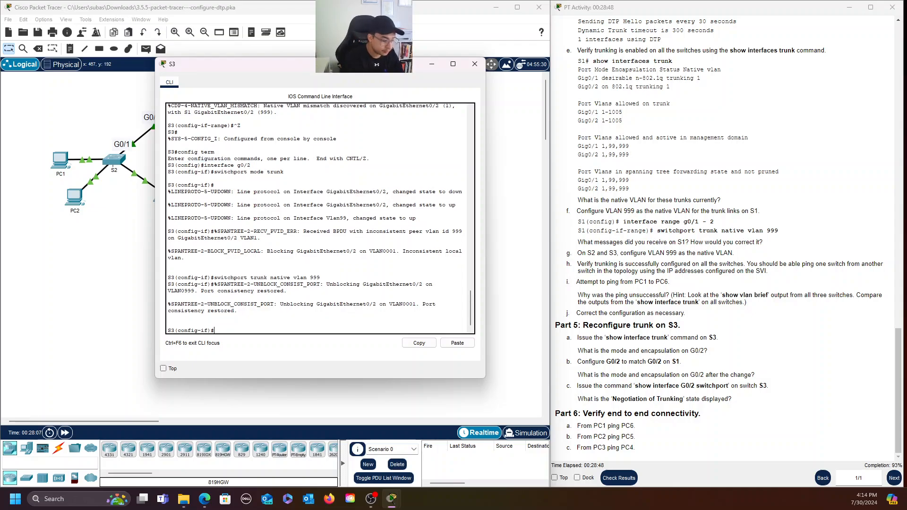
pyautogui.hotkey('ctrl', 'z')
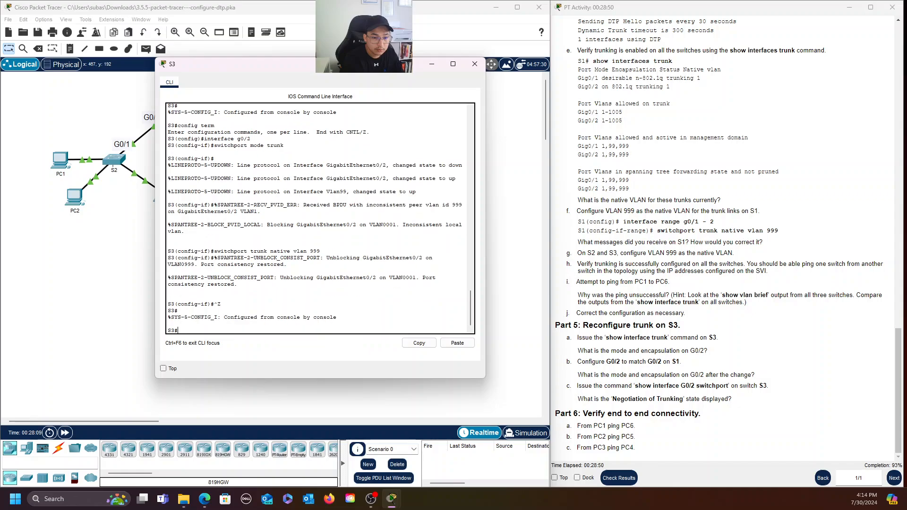
pyautogui.press('Return')
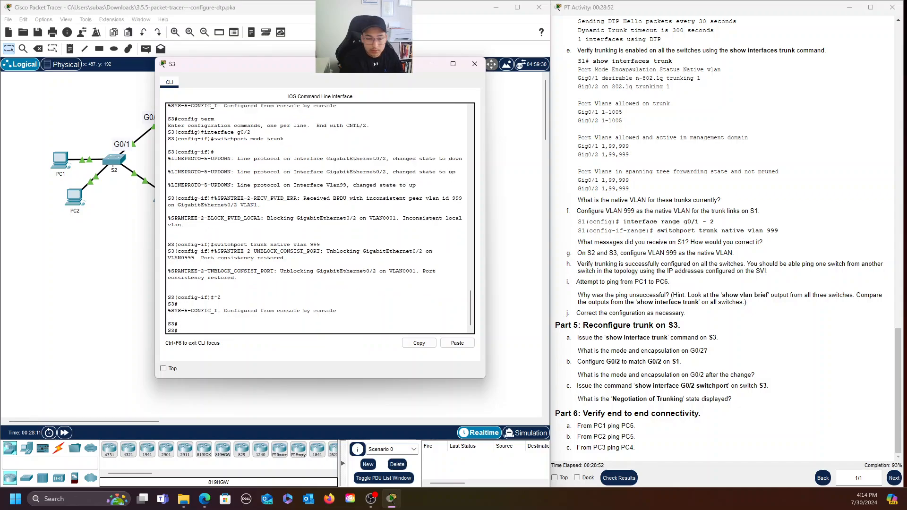
pyautogui.write('show interface')
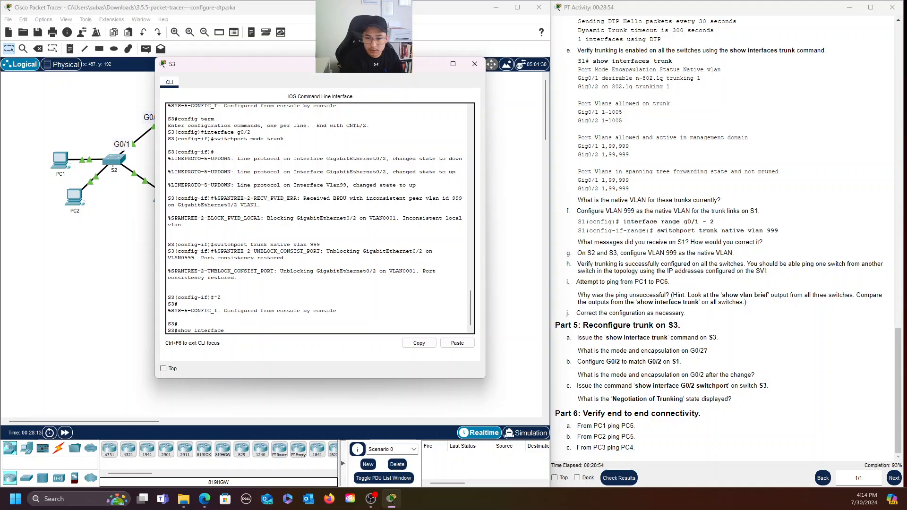
pyautogui.write(' trunk')
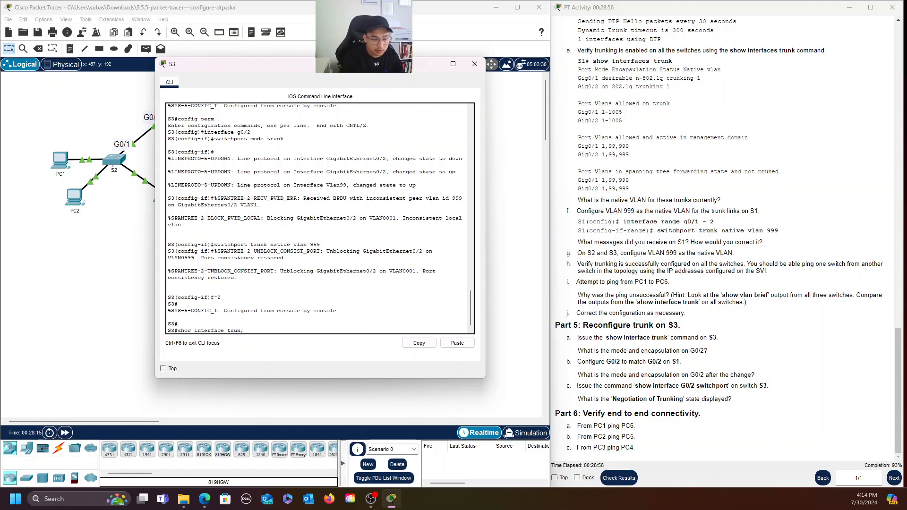
pyautogui.press('Return')
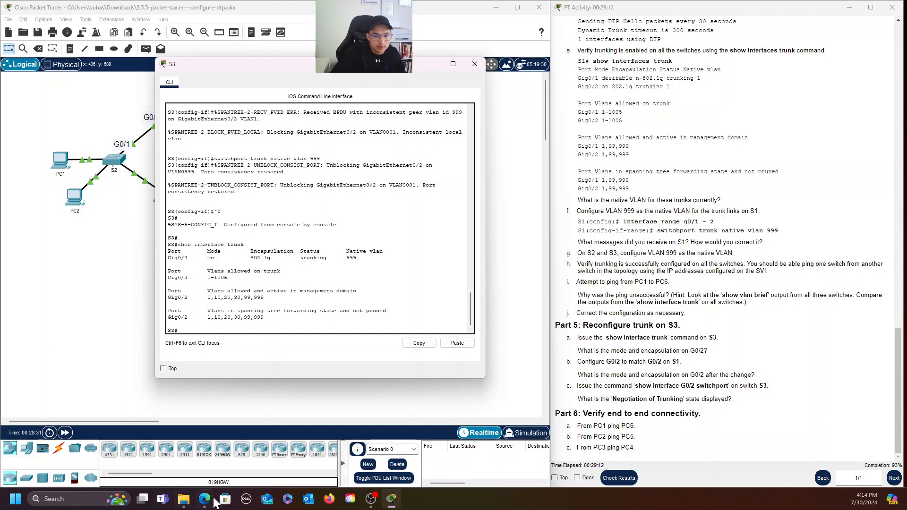
# Repeat the ping from PC1 to PC6 at 192.168.10.2, review the replies and put the PC1 window away.
pyautogui.moveTo(391, 500)
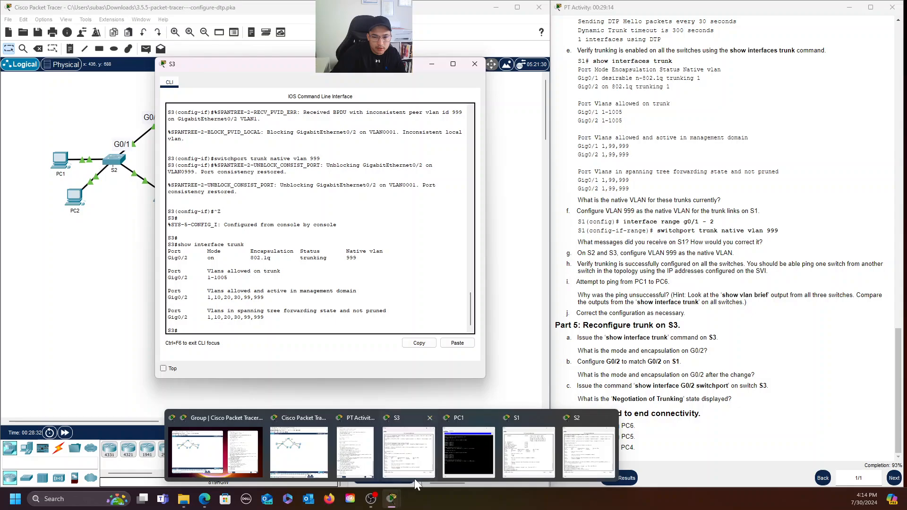
pyautogui.click(471, 442)
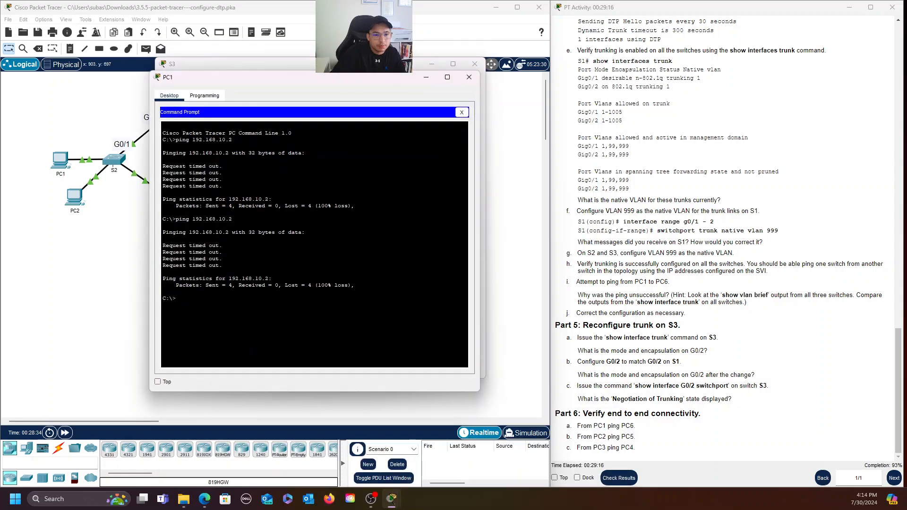
pyautogui.press('Up')
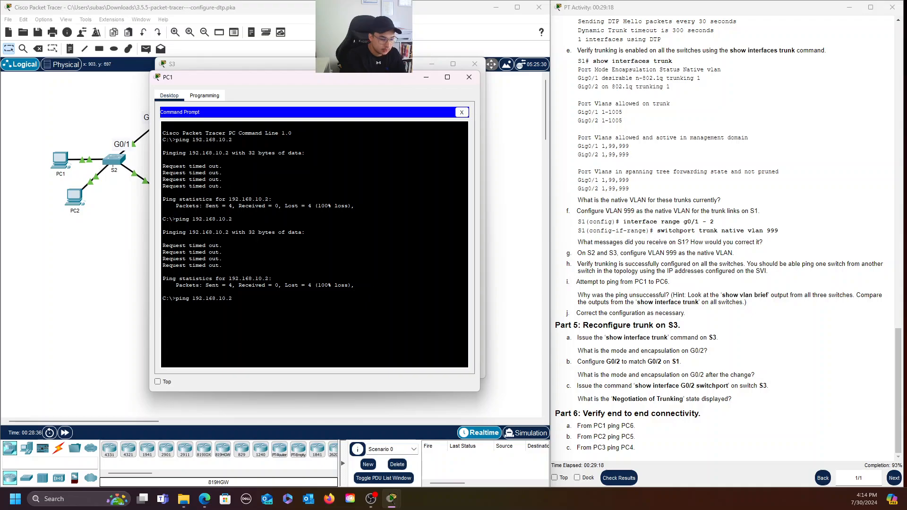
pyautogui.press('Return')
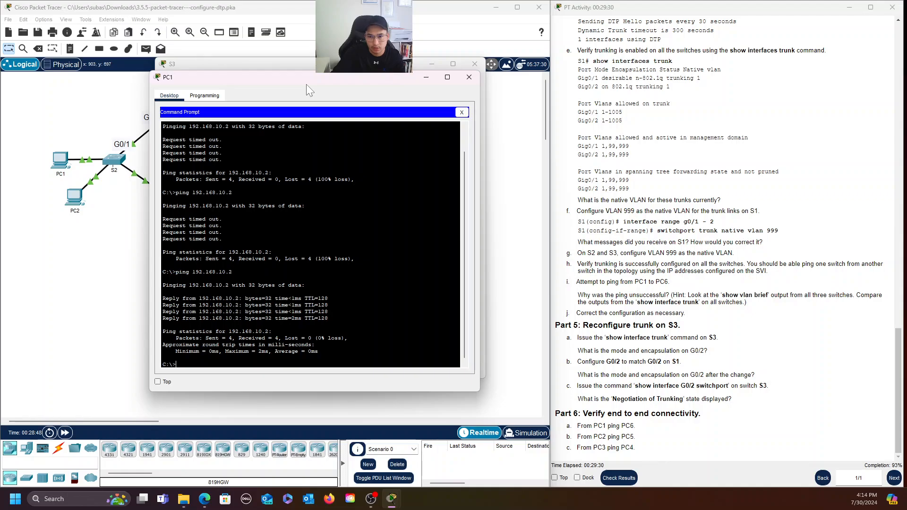
pyautogui.scroll(3, 704, 184)
pyautogui.scroll(-3, 704, 185)
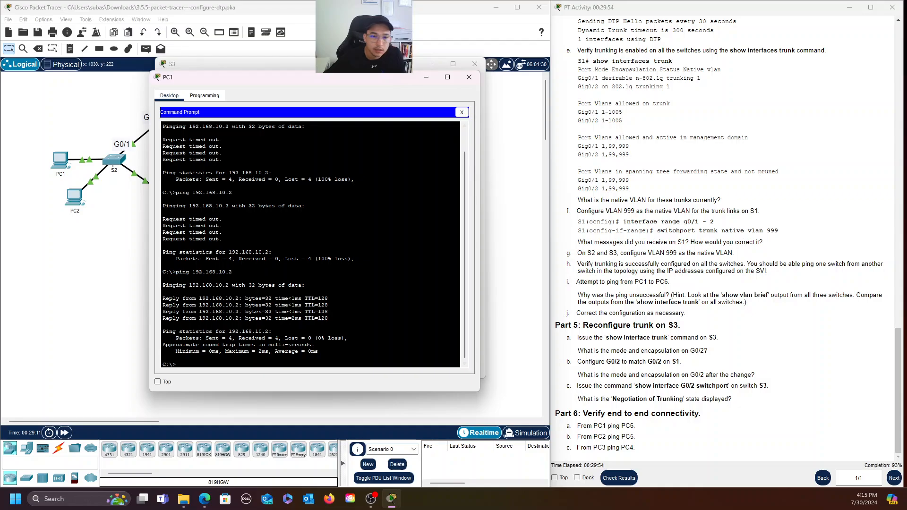
pyautogui.click(427, 78)
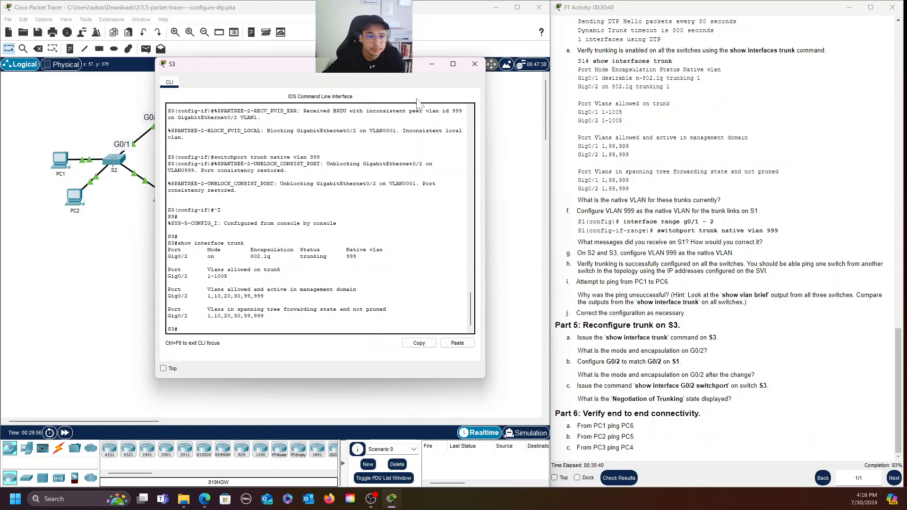
# On S3, enter configuration mode for interface g0/2 and disable DTP negotiation with switchport nonegotiate.
pyautogui.scroll(-2, 78, 237)
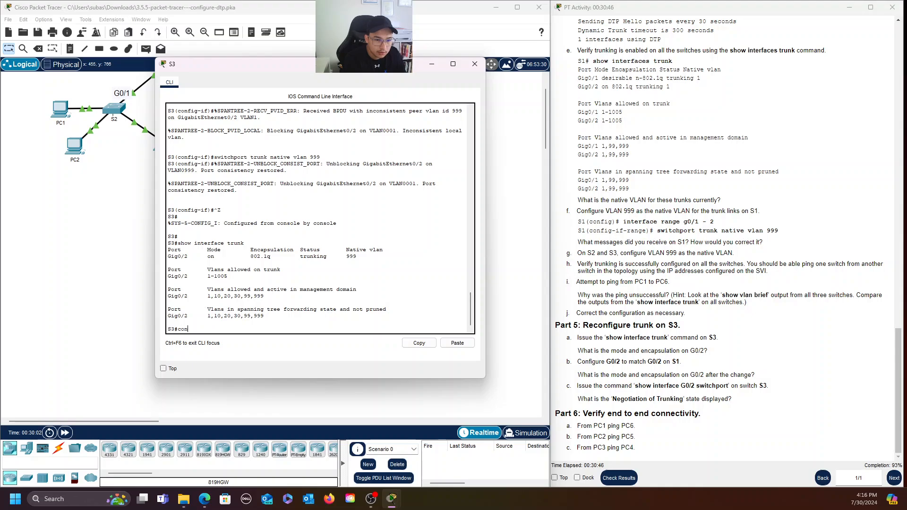
pyautogui.write('g term')
pyautogui.press('Return')
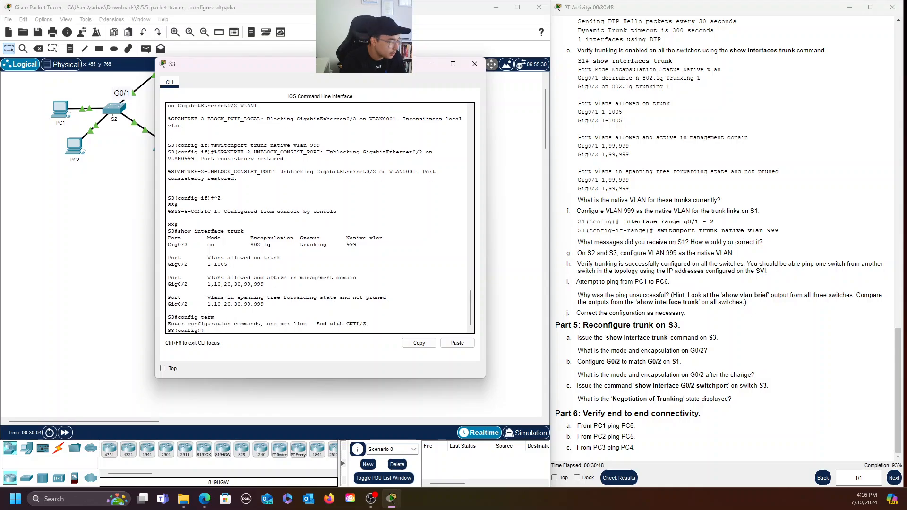
pyautogui.write('interfcae')
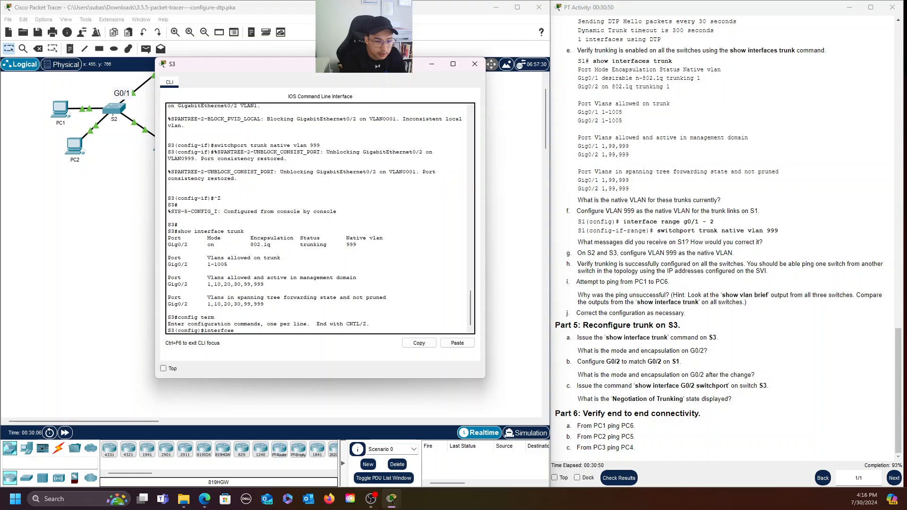
pyautogui.press('BackSpace')
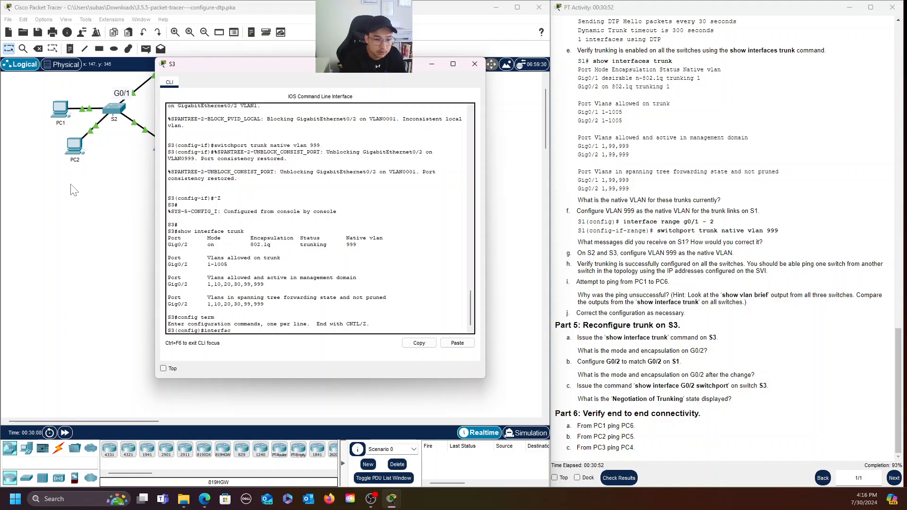
pyautogui.write('face g0')
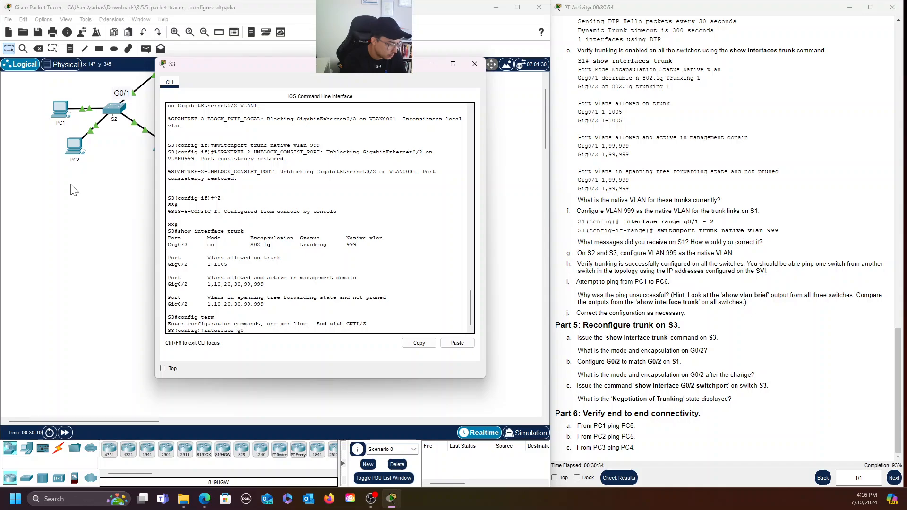
pyautogui.write('/2')
pyautogui.press('Return')
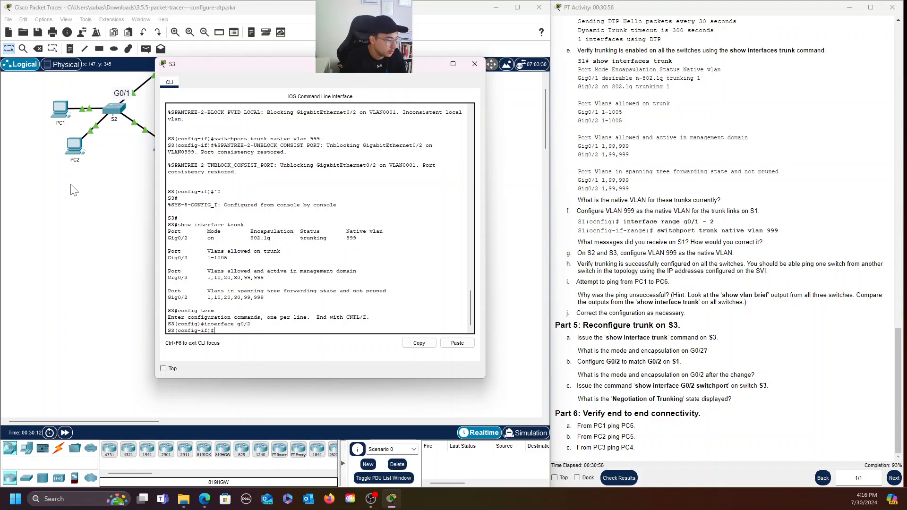
pyautogui.write('switchpor')
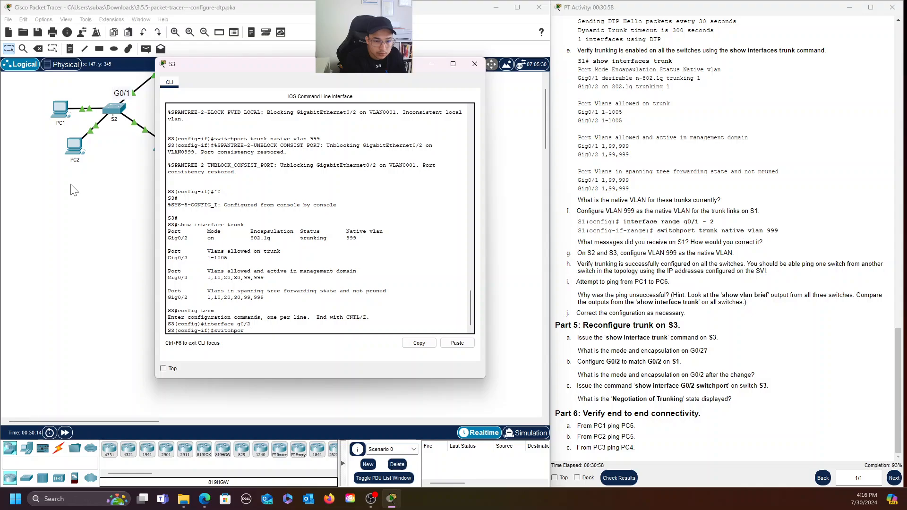
pyautogui.write('t nonegotiate')
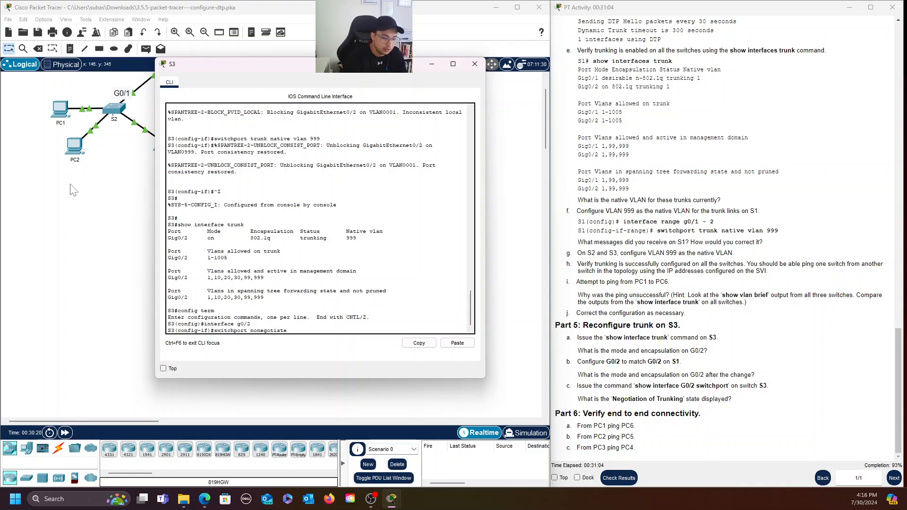
pyautogui.press('Return')
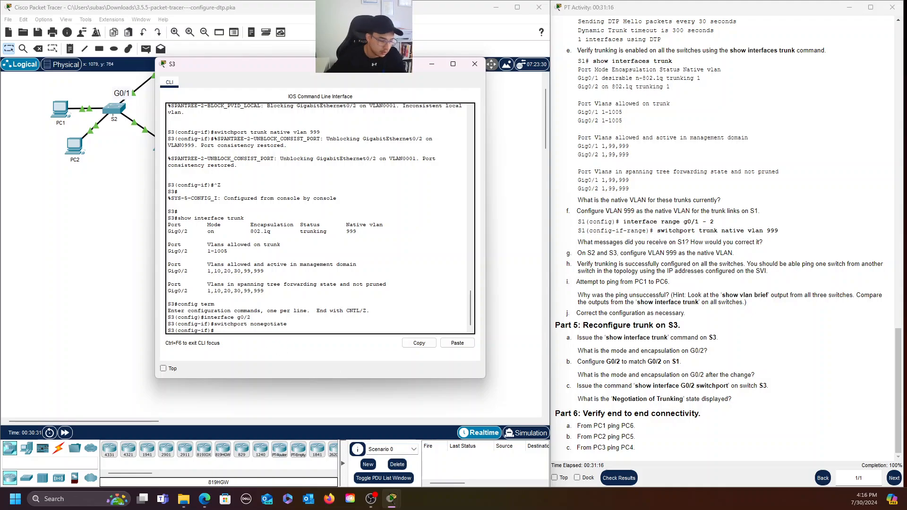
# Return the S3 CLI to privileged mode and run show interface trunk again.
pyautogui.press('Up')
pyautogui.press('BackSpace')
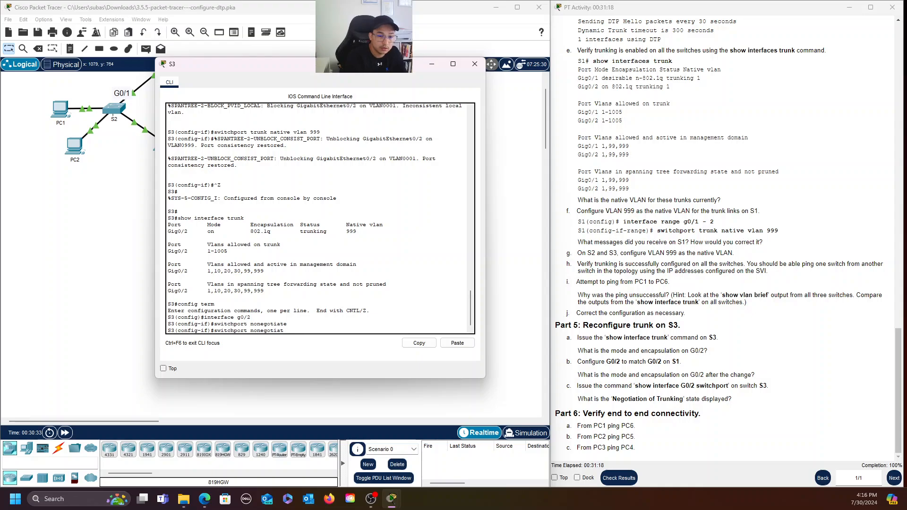
pyautogui.hotkey('ctrl', 'u')
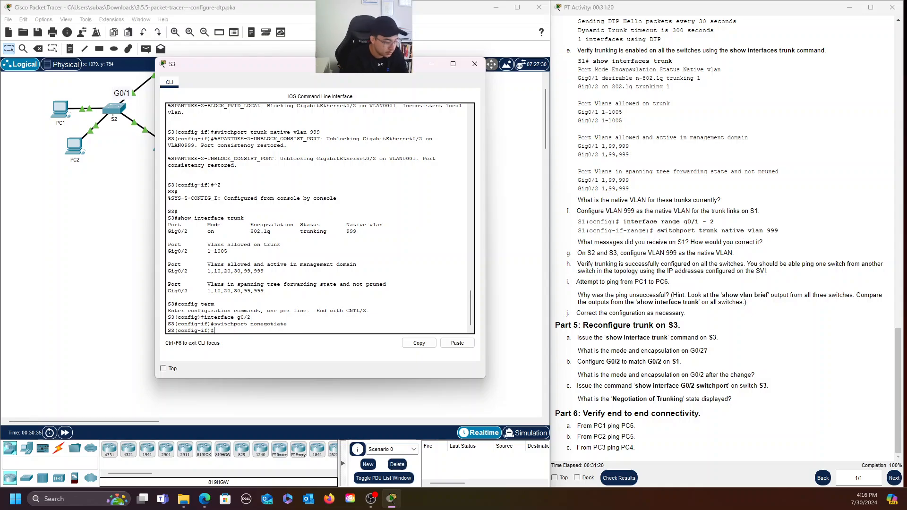
pyautogui.hotkey('ctrl', 'z')
pyautogui.press('Up')
pyautogui.press('Up')
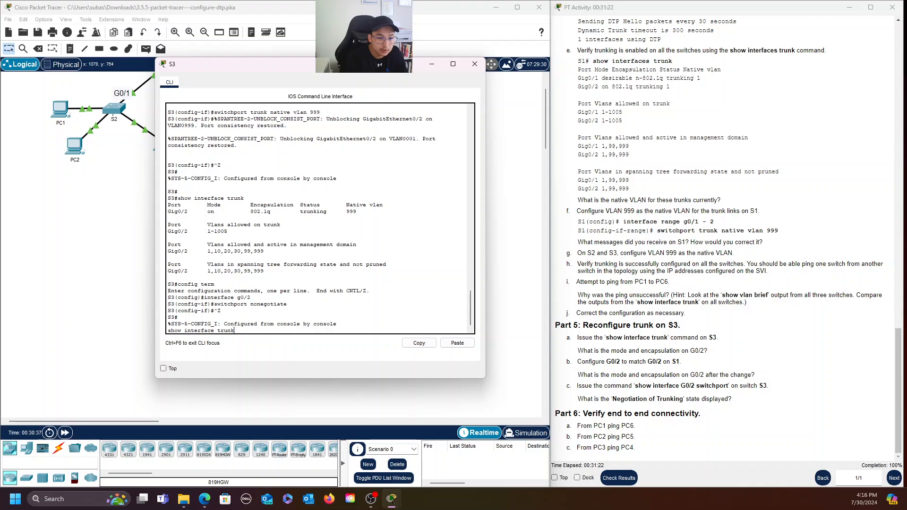
pyautogui.press('Return')
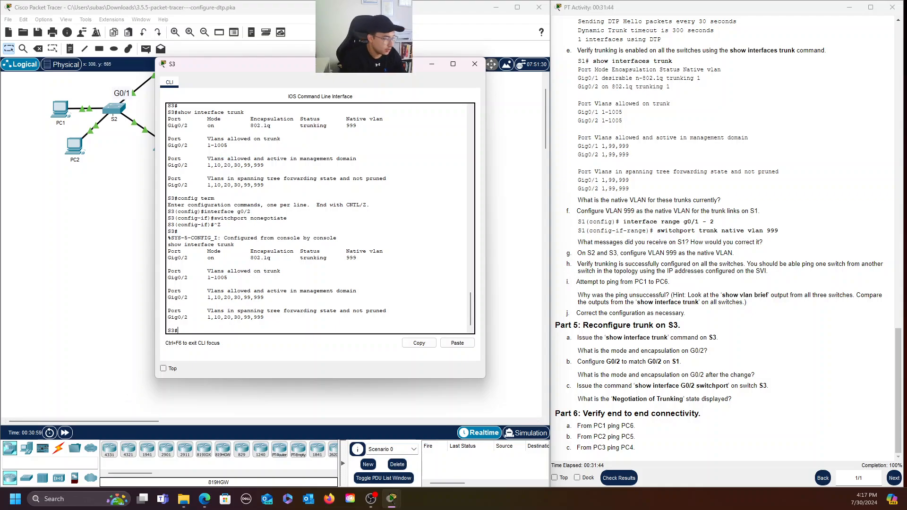
# Run show interface g0/2 switchport on S3 and highlight the Negotiation of Trunking line in the output.
pyautogui.write('show interface ')
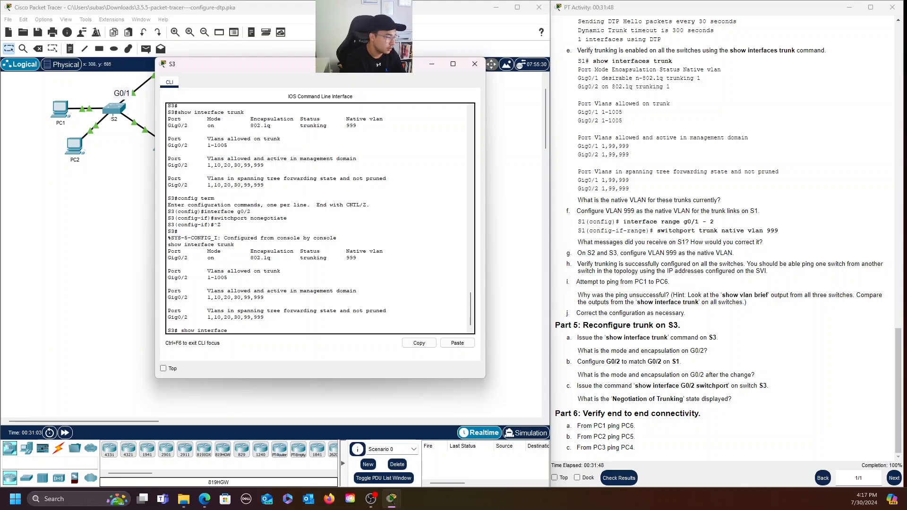
pyautogui.write('g0/2 switchport')
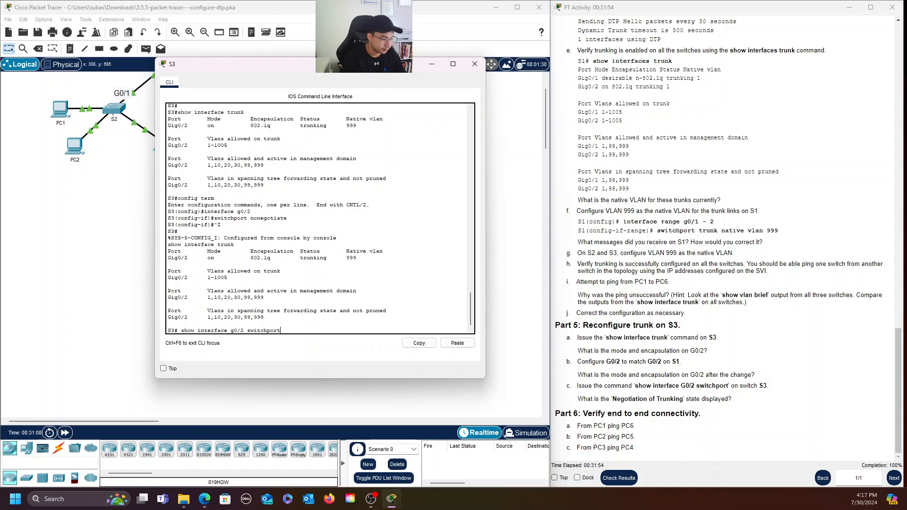
pyautogui.press('Return')
pyautogui.press('space')
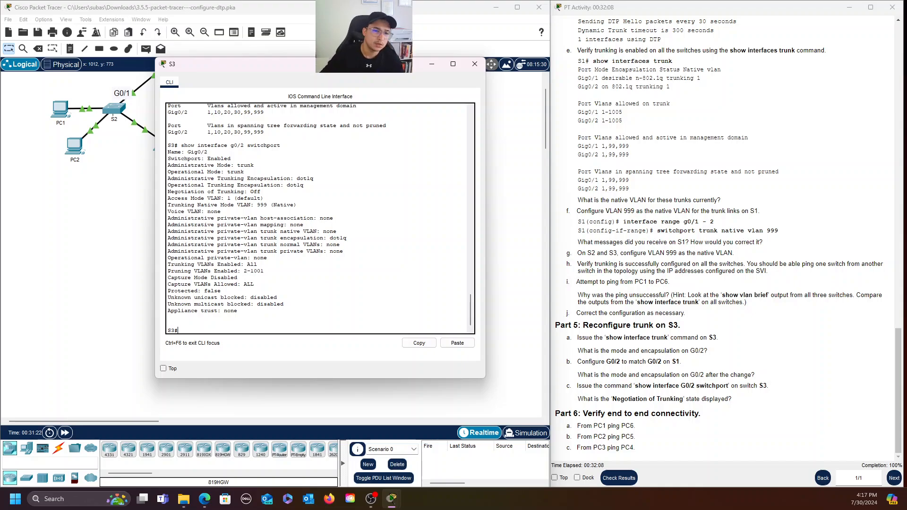
pyautogui.moveTo(168, 191); pyautogui.dragTo(266, 191)
pyautogui.click(266, 191)
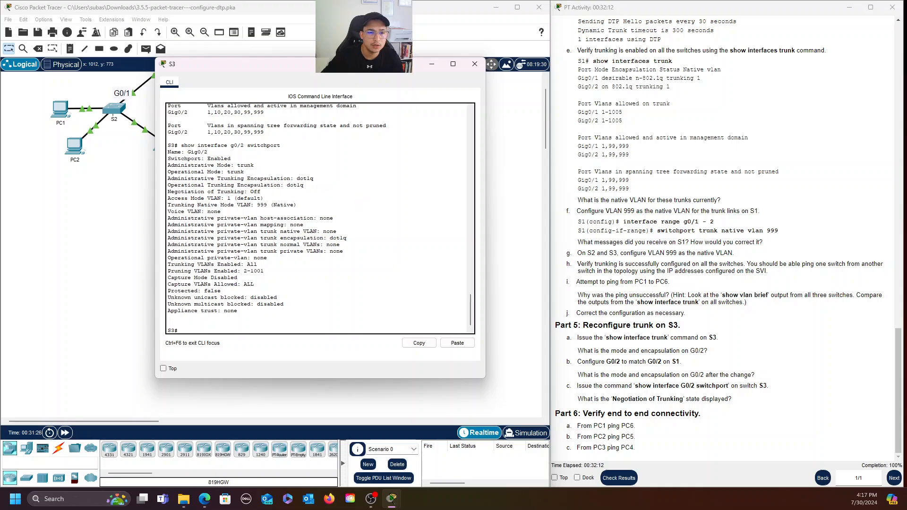
pyautogui.moveTo(168, 191); pyautogui.dragTo(260, 192)
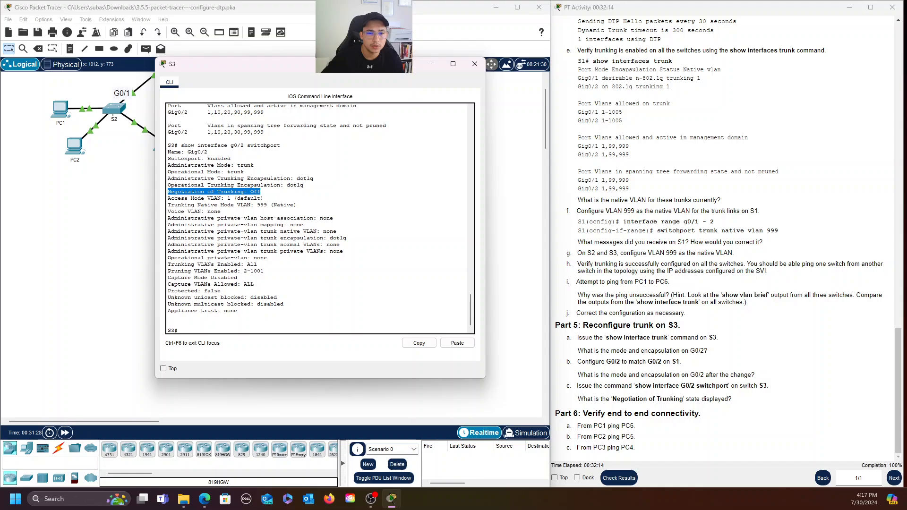
# Highlight the Part 6 instruction to ping PC6 from PC1, close the S3 window and widen the main workspace.
pyautogui.click(783, 412)
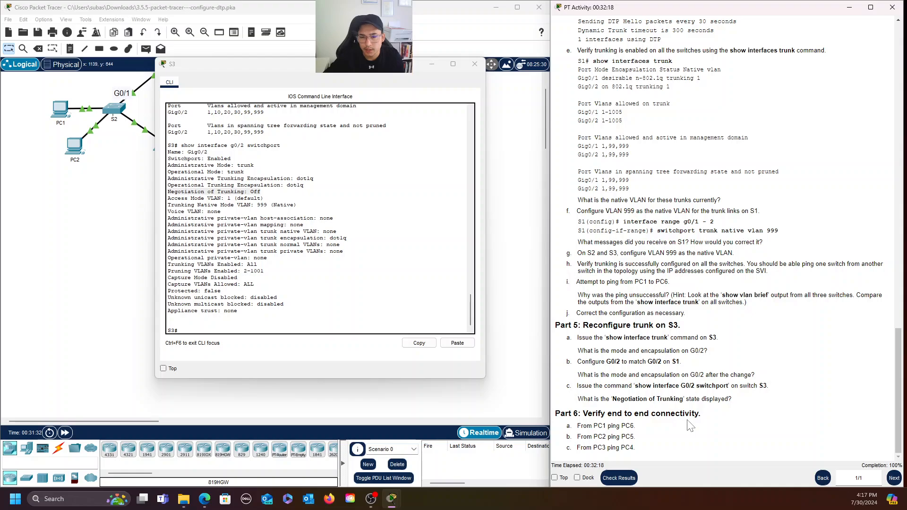
pyautogui.moveTo(571, 425); pyautogui.dragTo(641, 430)
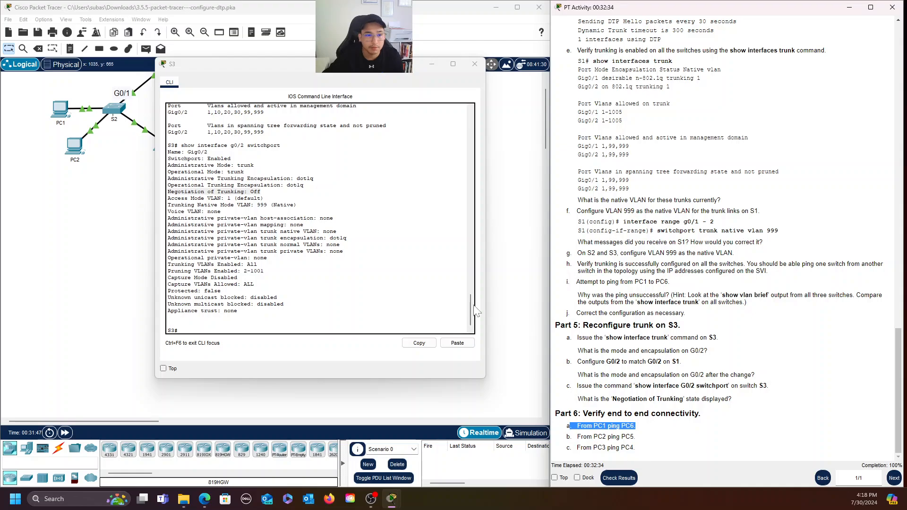
pyautogui.click(474, 65)
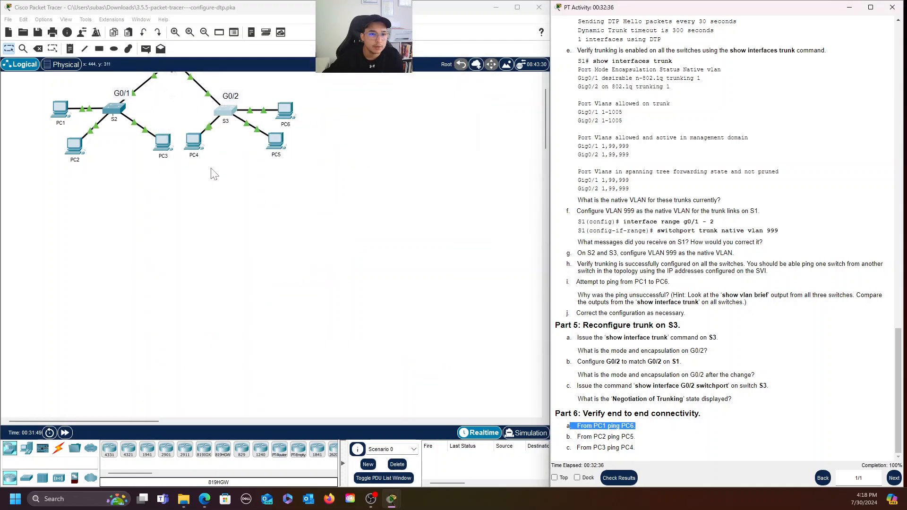
pyautogui.scroll(2, 272, 158)
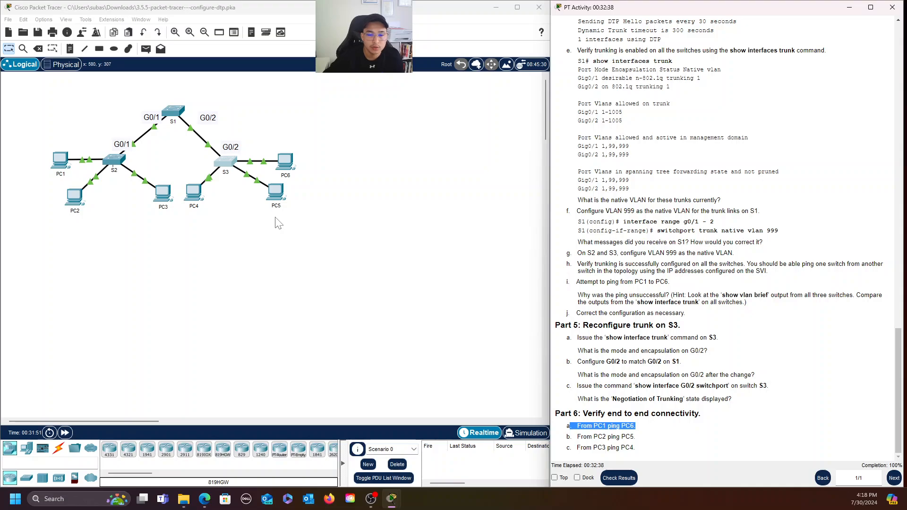
pyautogui.moveTo(550, 310); pyautogui.dragTo(574, 310)
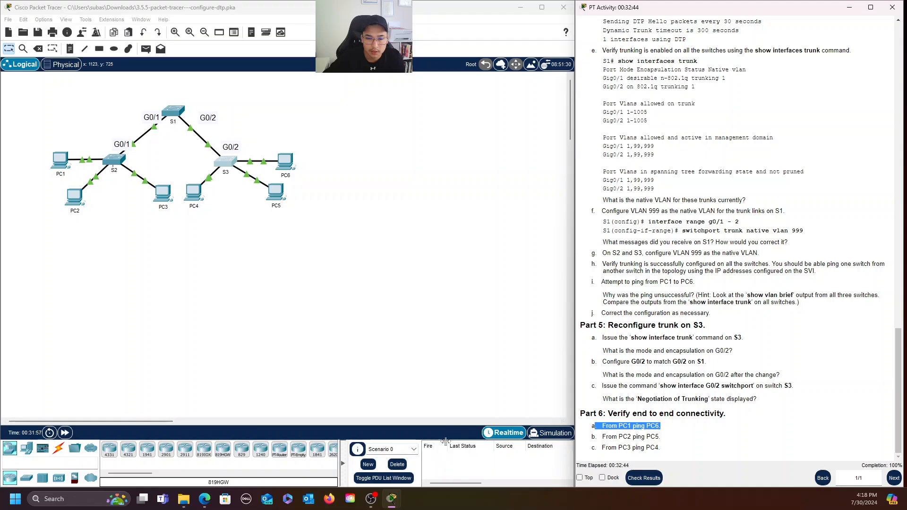
pyautogui.moveTo(446, 442); pyautogui.dragTo(448, 442)
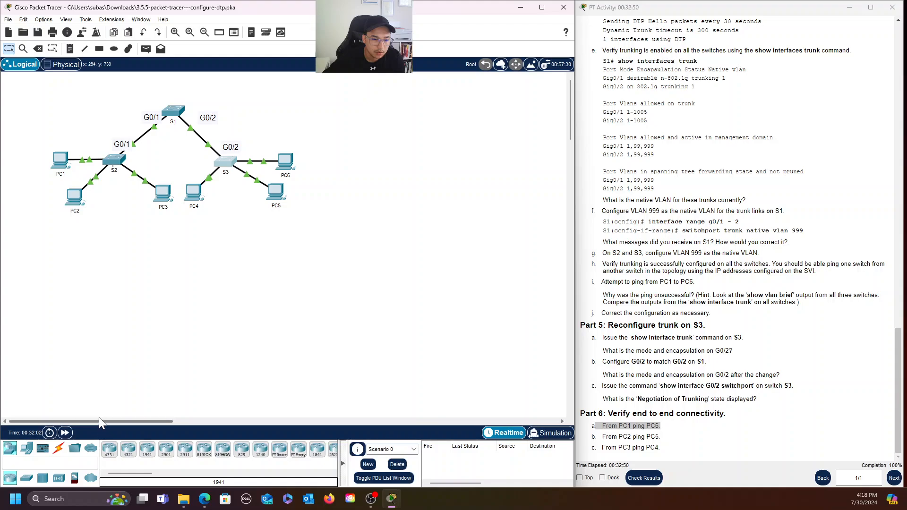
# Send a simple PDU from PC2 to PC5 and check its status in the PDU list.
pyautogui.click(145, 49)
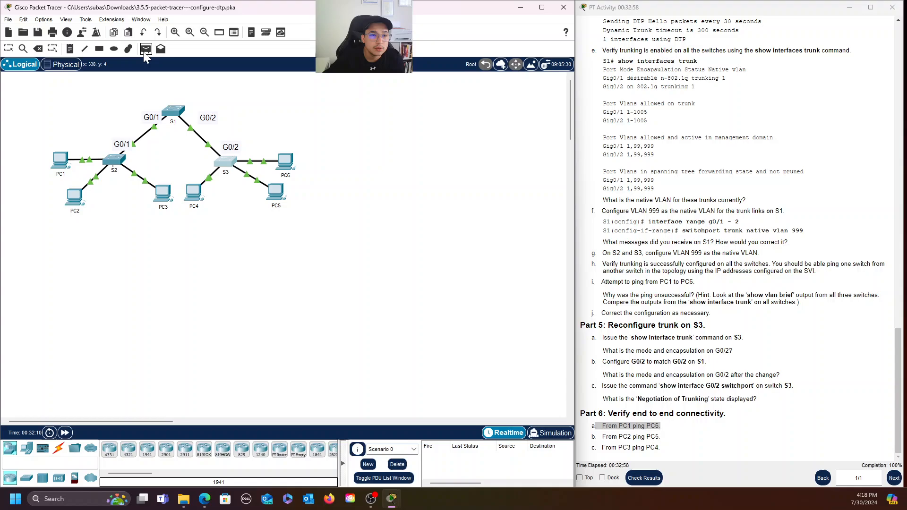
pyautogui.click(77, 195)
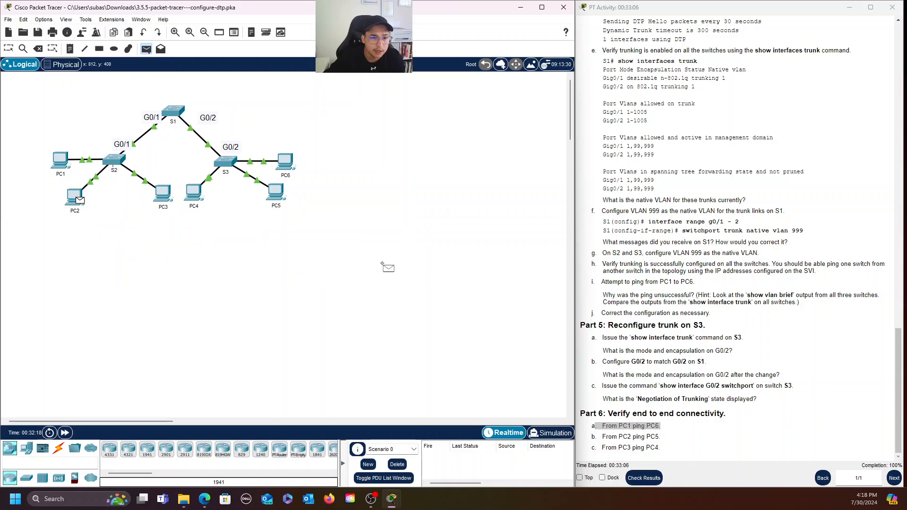
pyautogui.click(278, 194)
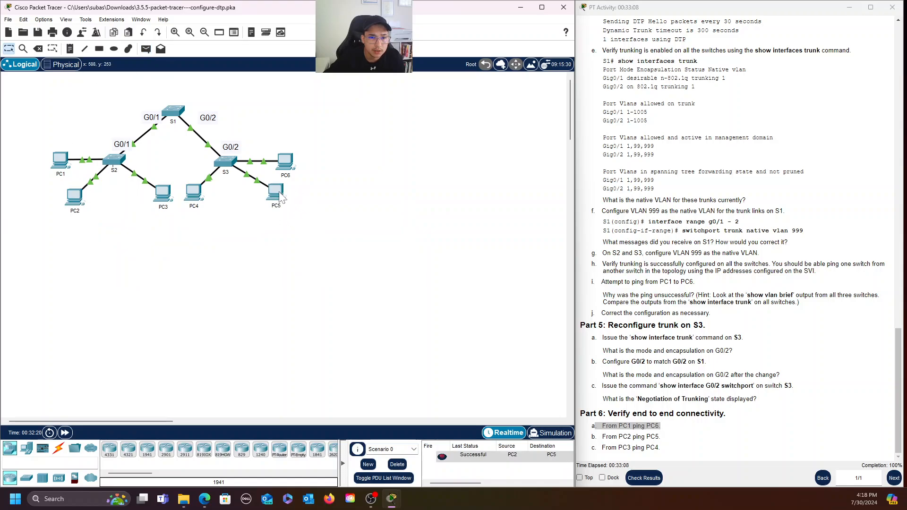
pyautogui.click(492, 458)
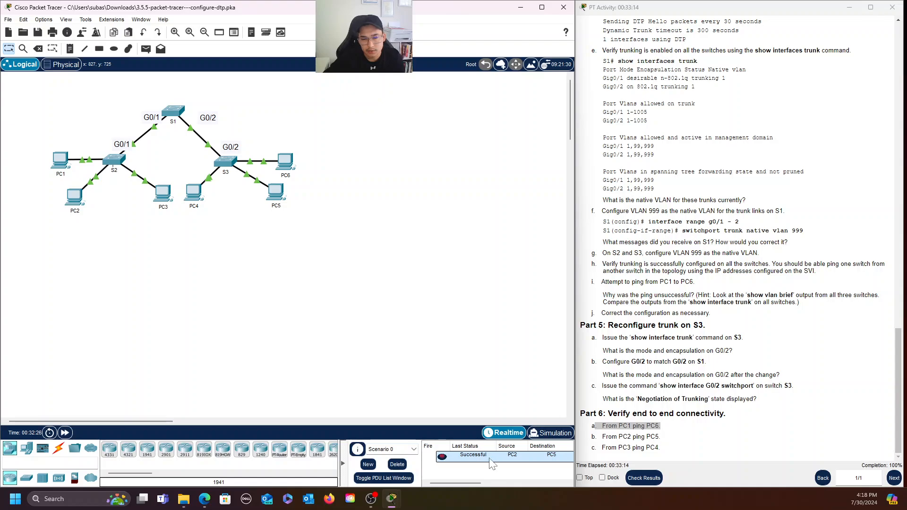
pyautogui.click(484, 471)
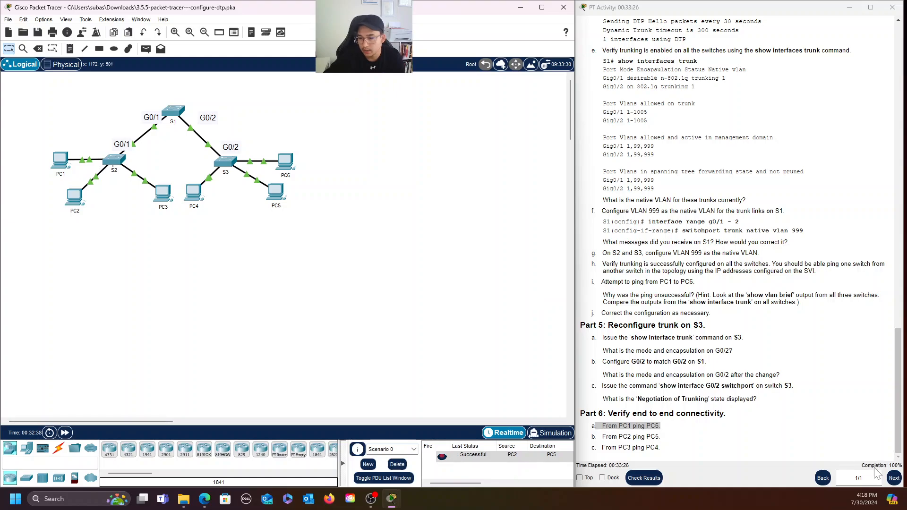
pyautogui.scroll(20, 736, 222)
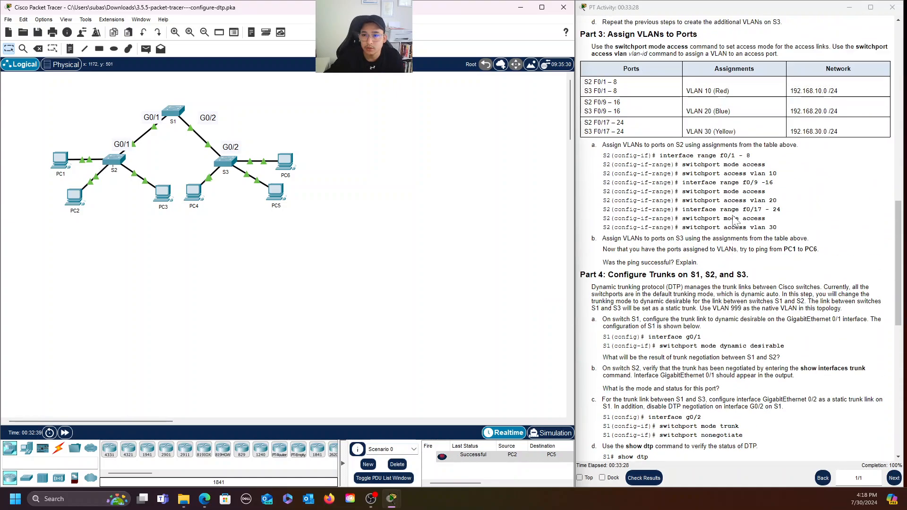
pyautogui.scroll(3, 736, 221)
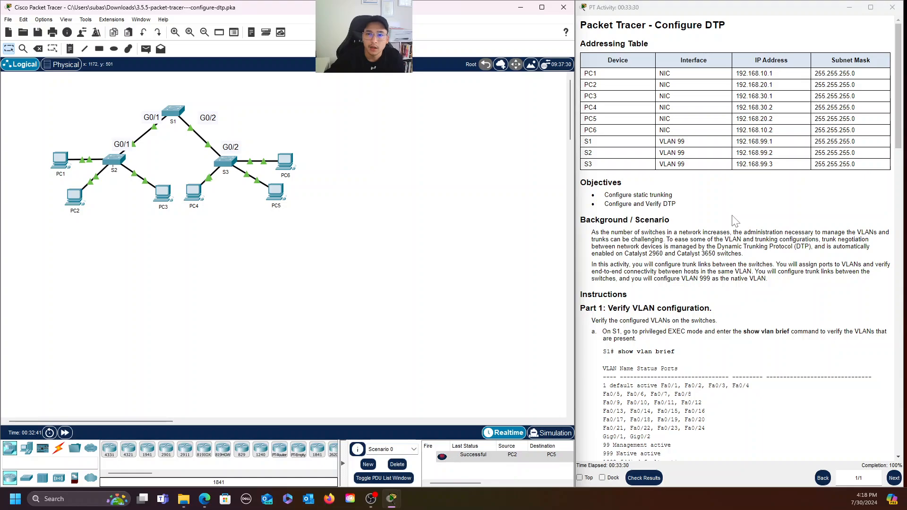
pyautogui.scroll(-1, 735, 219)
pyautogui.scroll(-15, 671, 208)
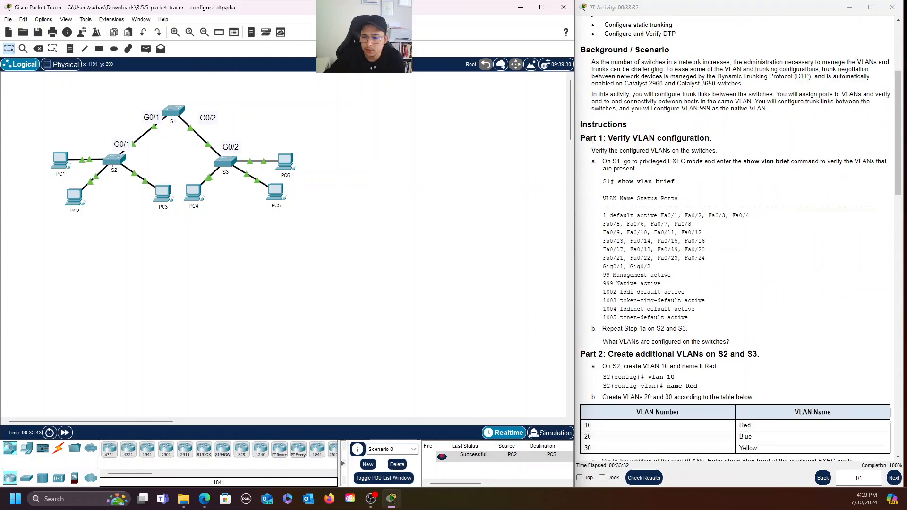
pyautogui.scroll(-8, 763, 216)
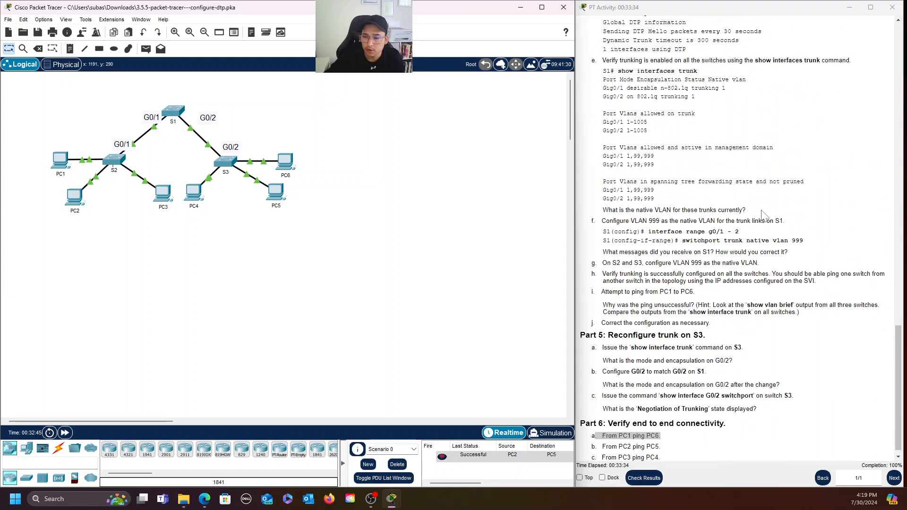
pyautogui.scroll(9, 762, 216)
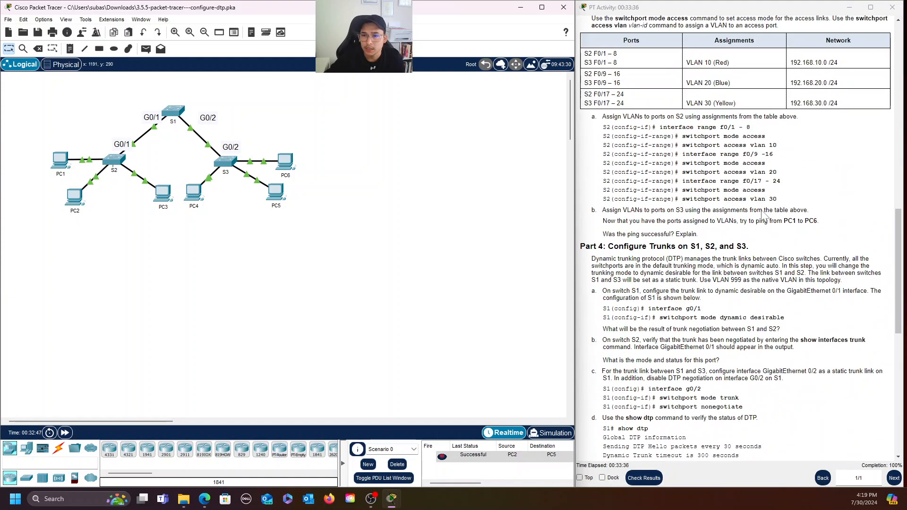
pyautogui.scroll(20, 762, 217)
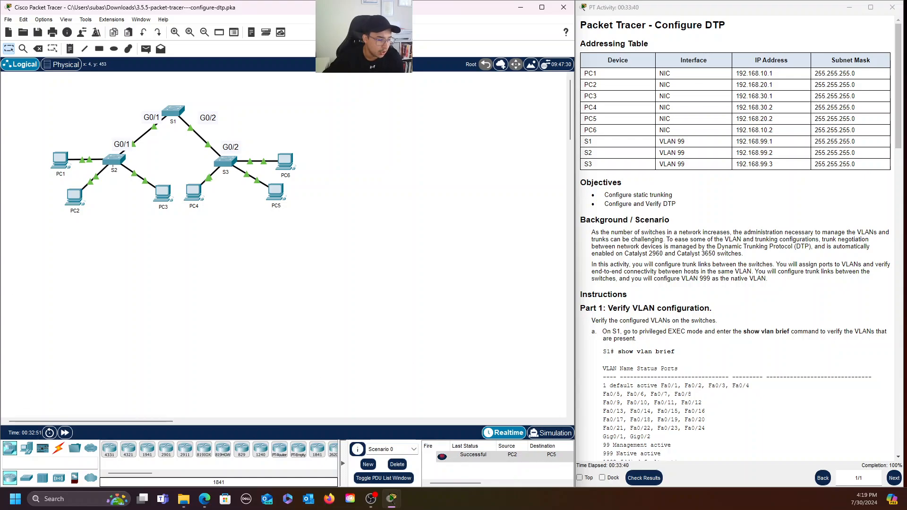
pyautogui.click(371, 499)
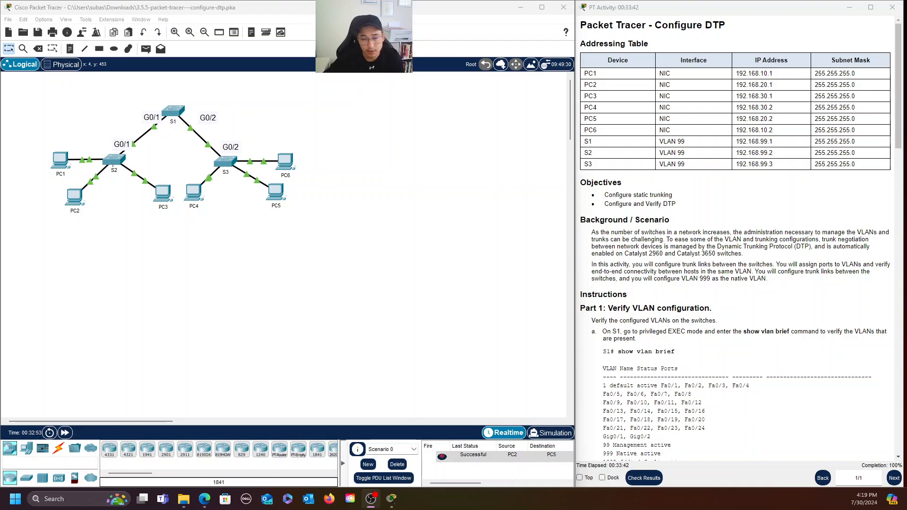